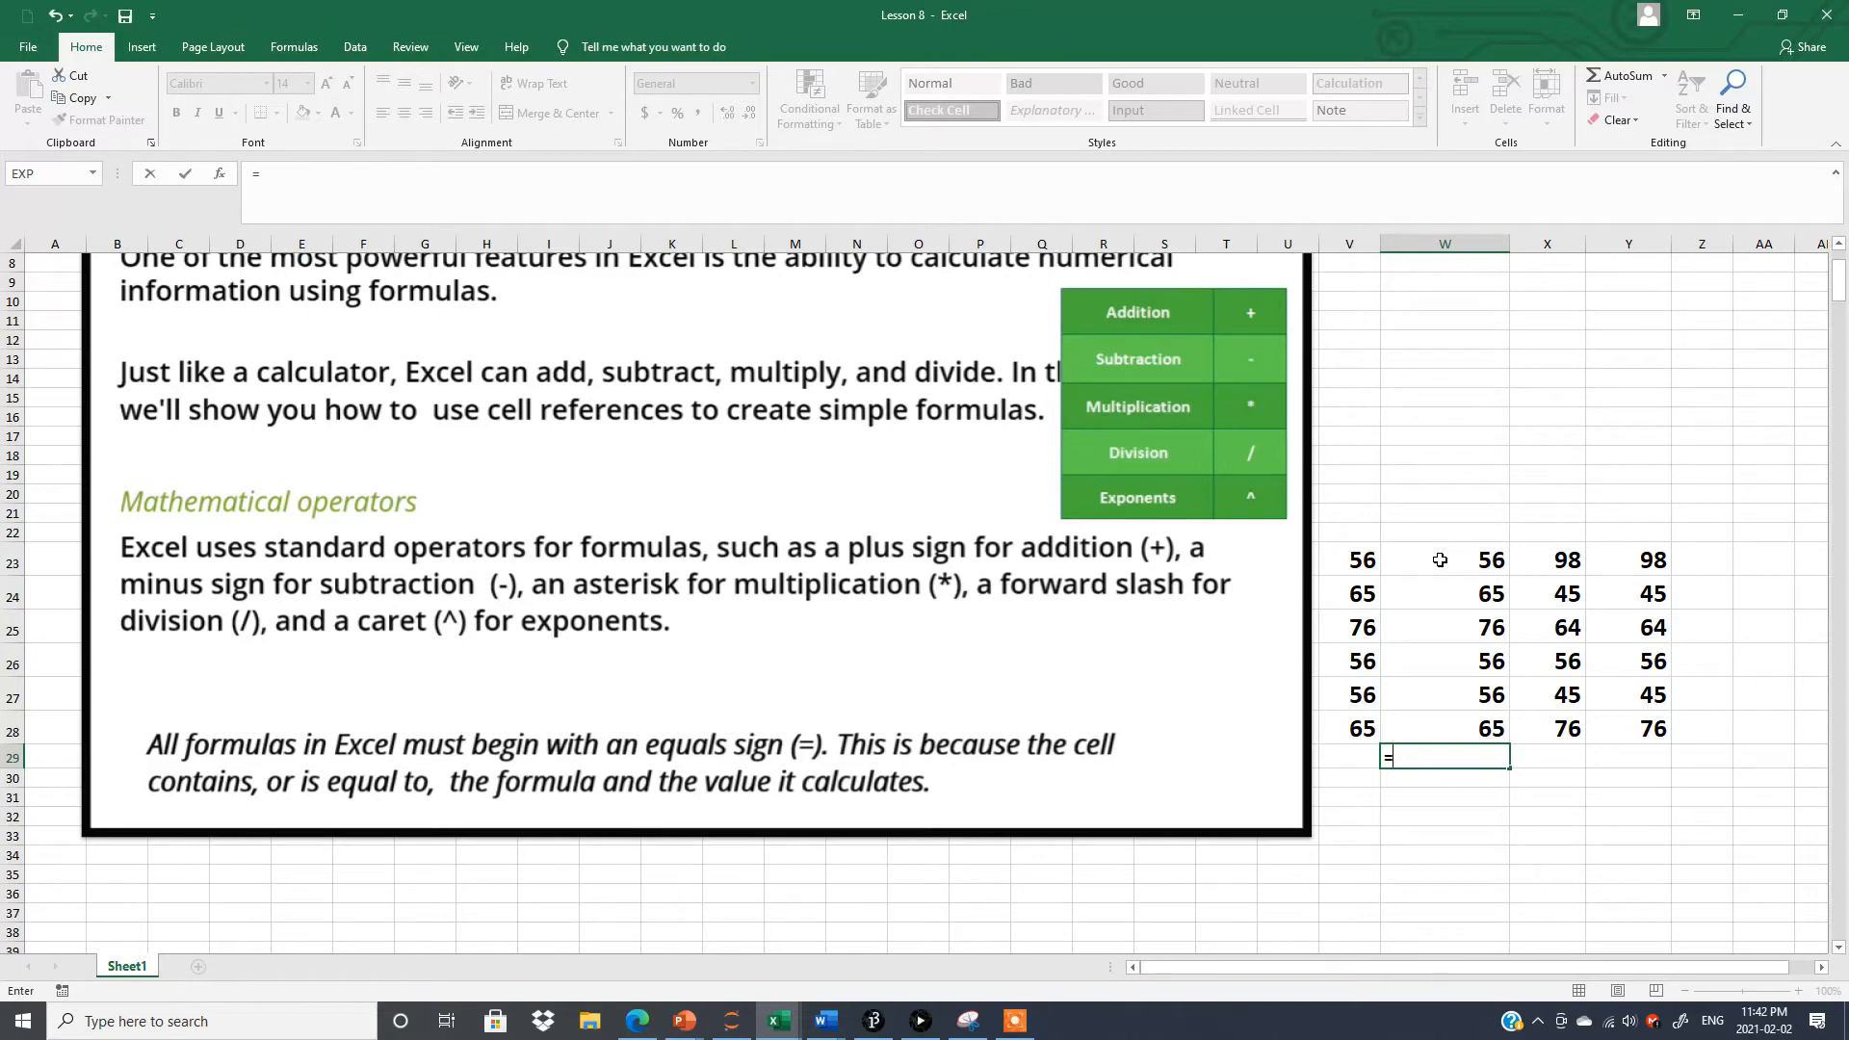
Complete the formula in W29 so it adds the cells one by one: =W23+W24+W25+W26+W27+W28.
left_click(1440, 559)
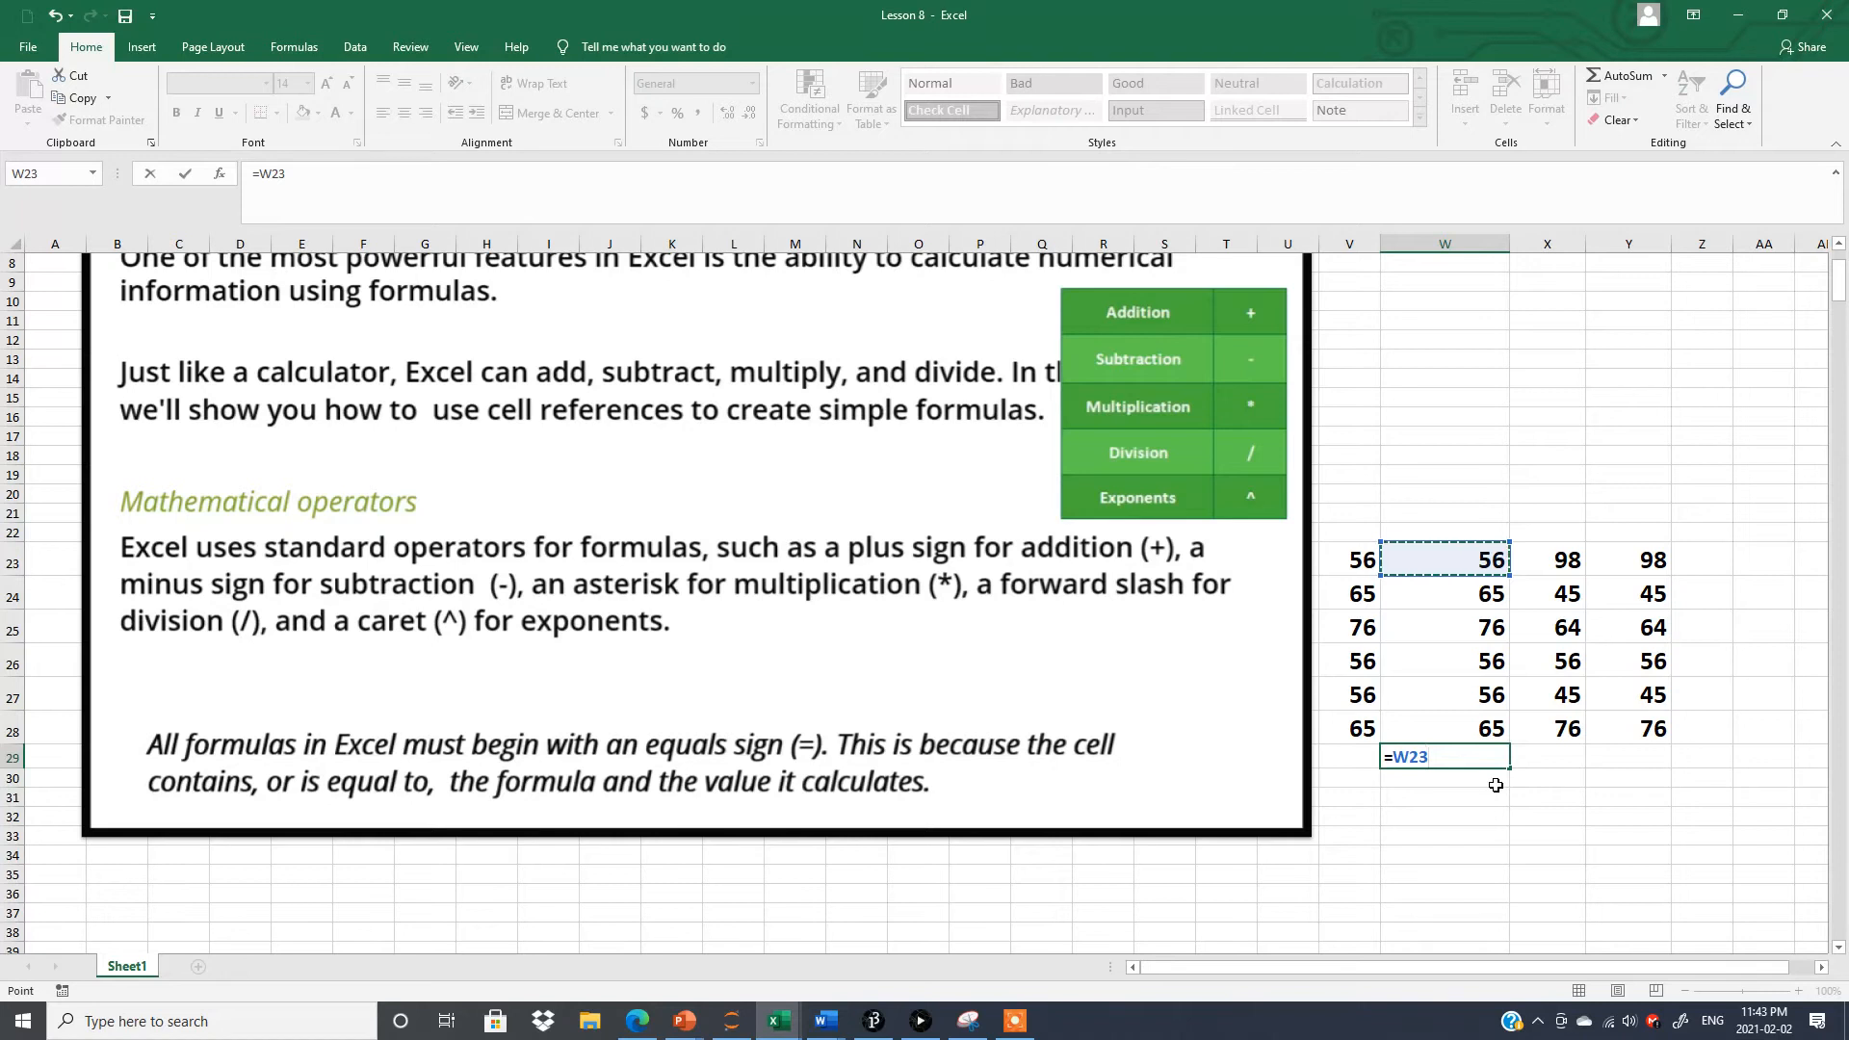
type("+")
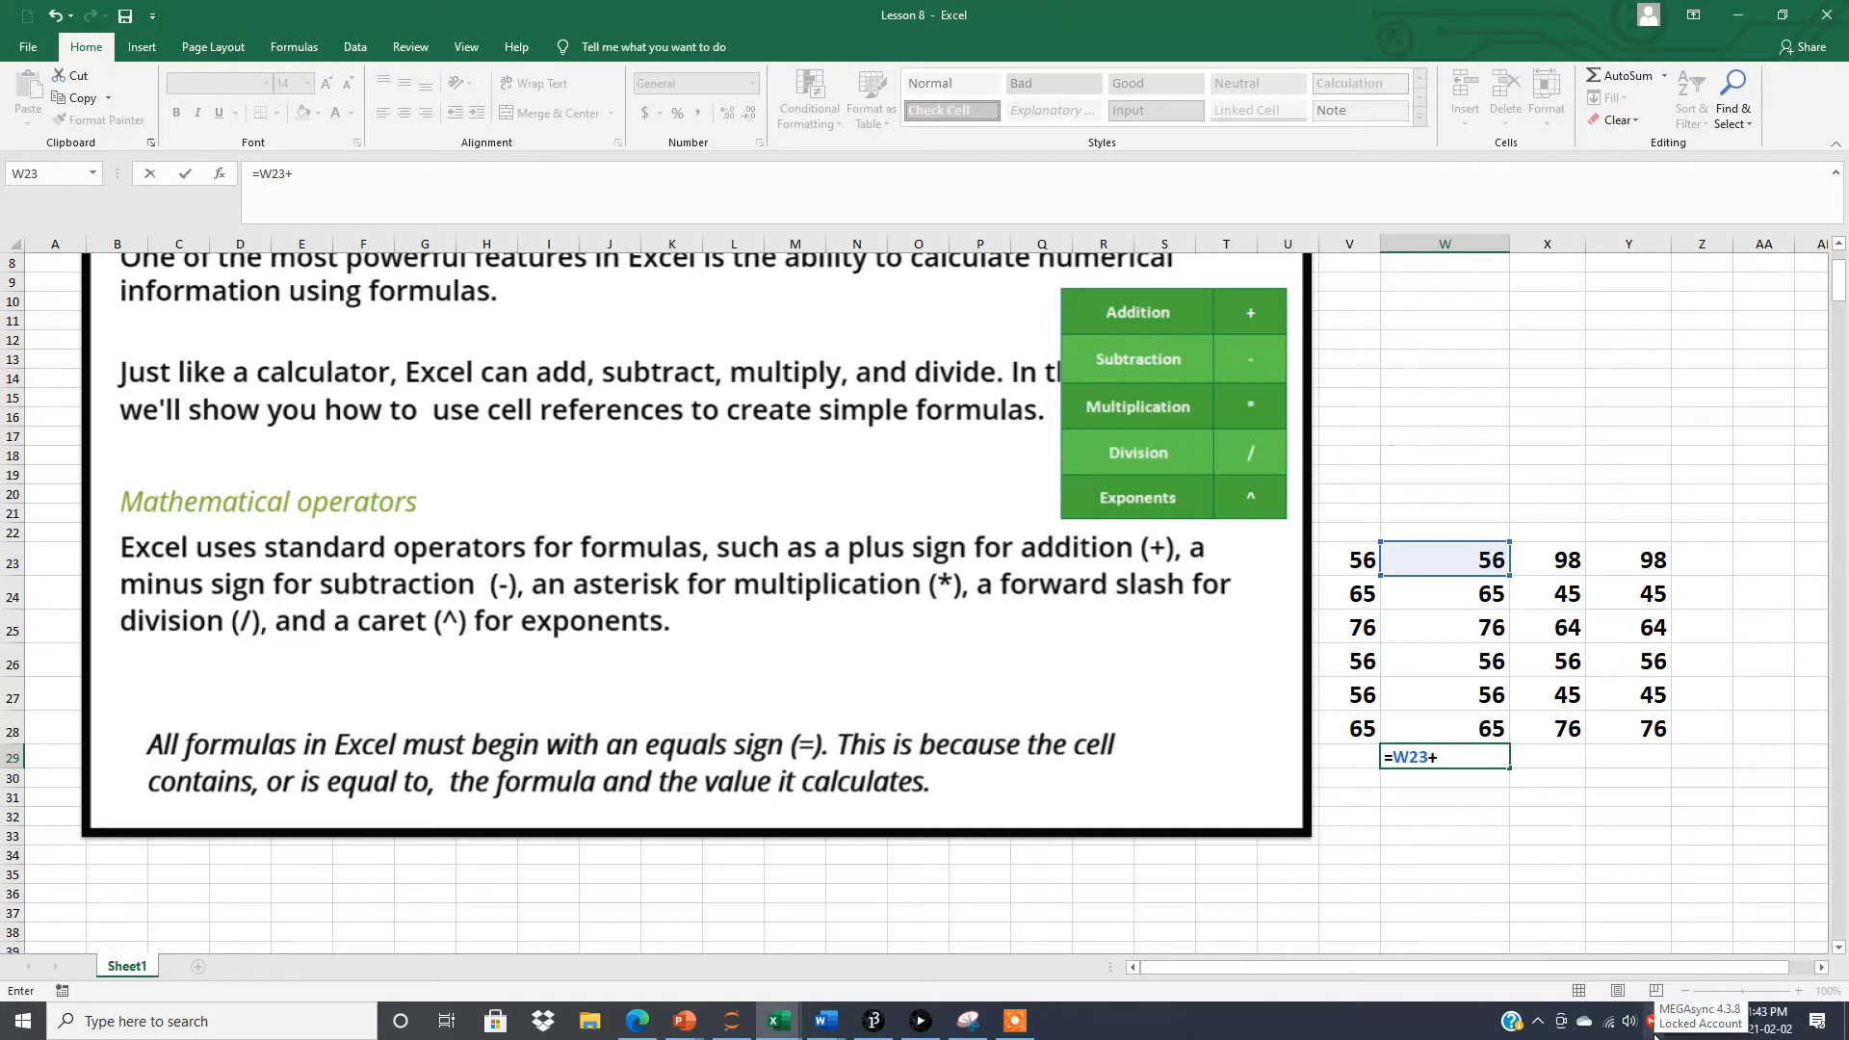
type("w24")
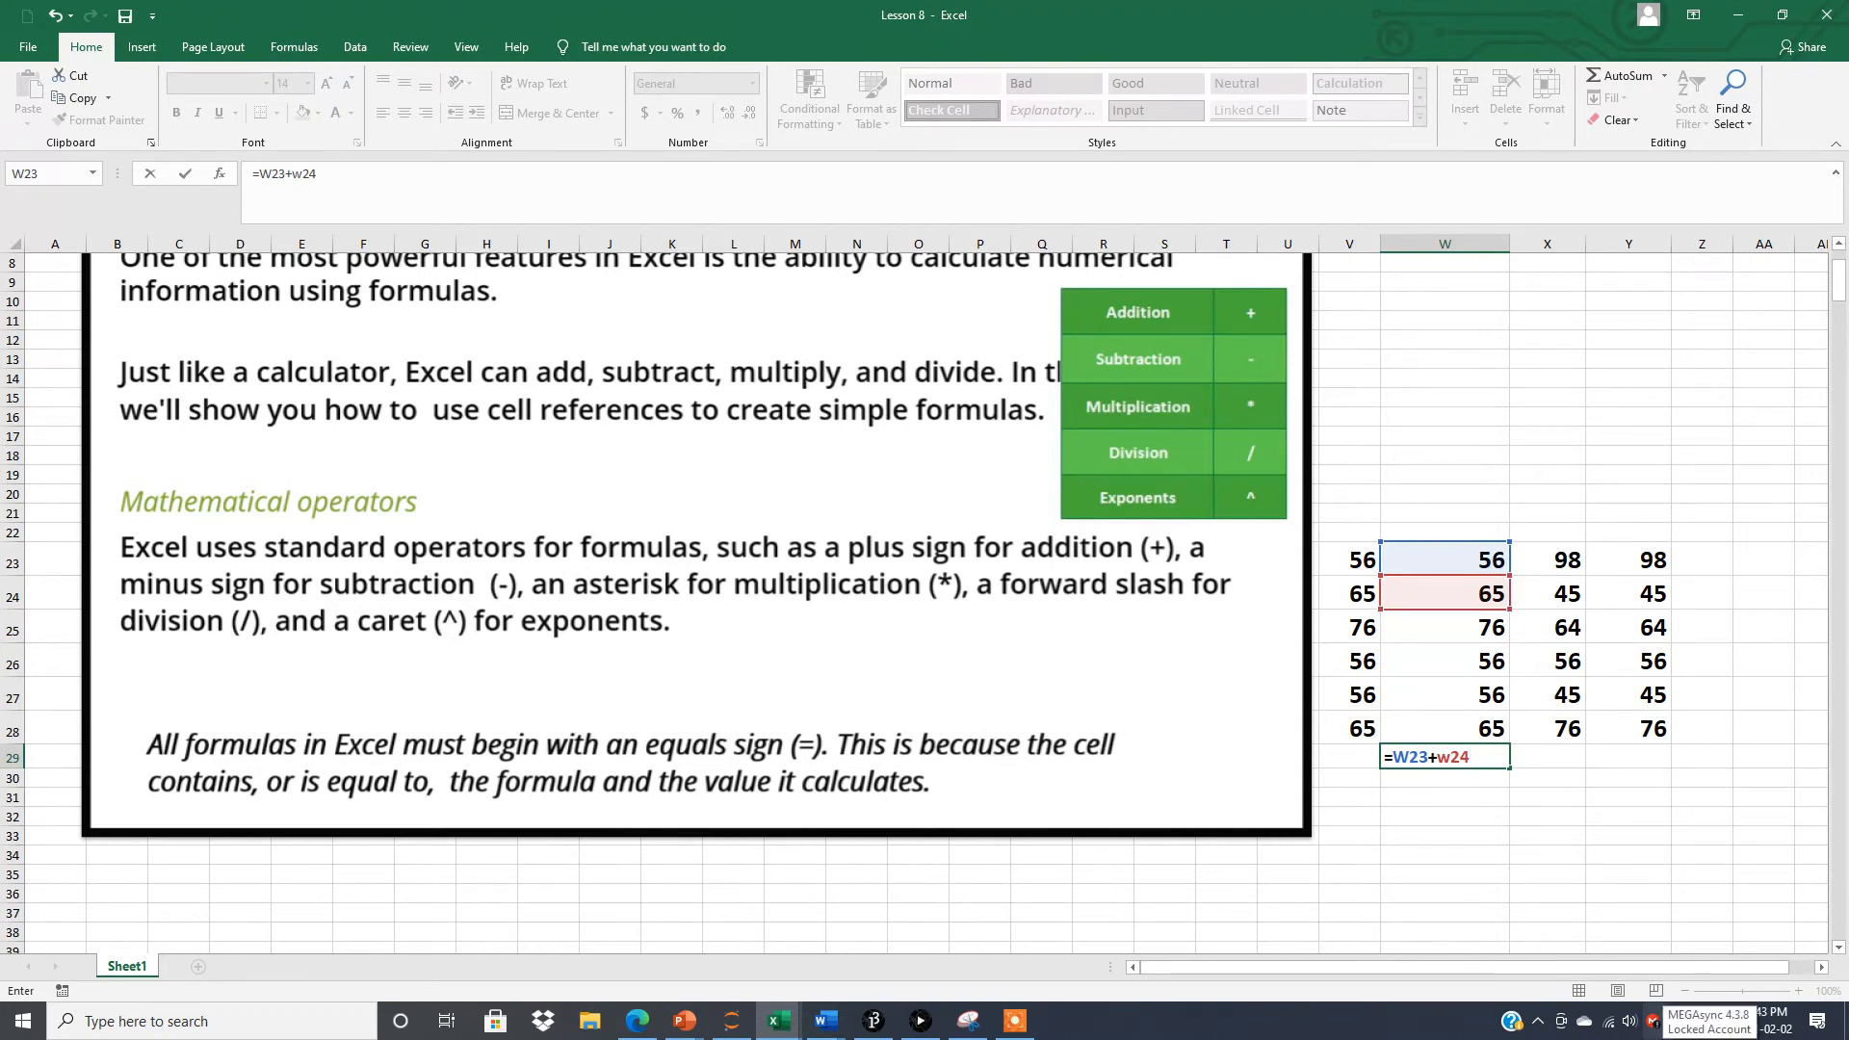
type("+w")
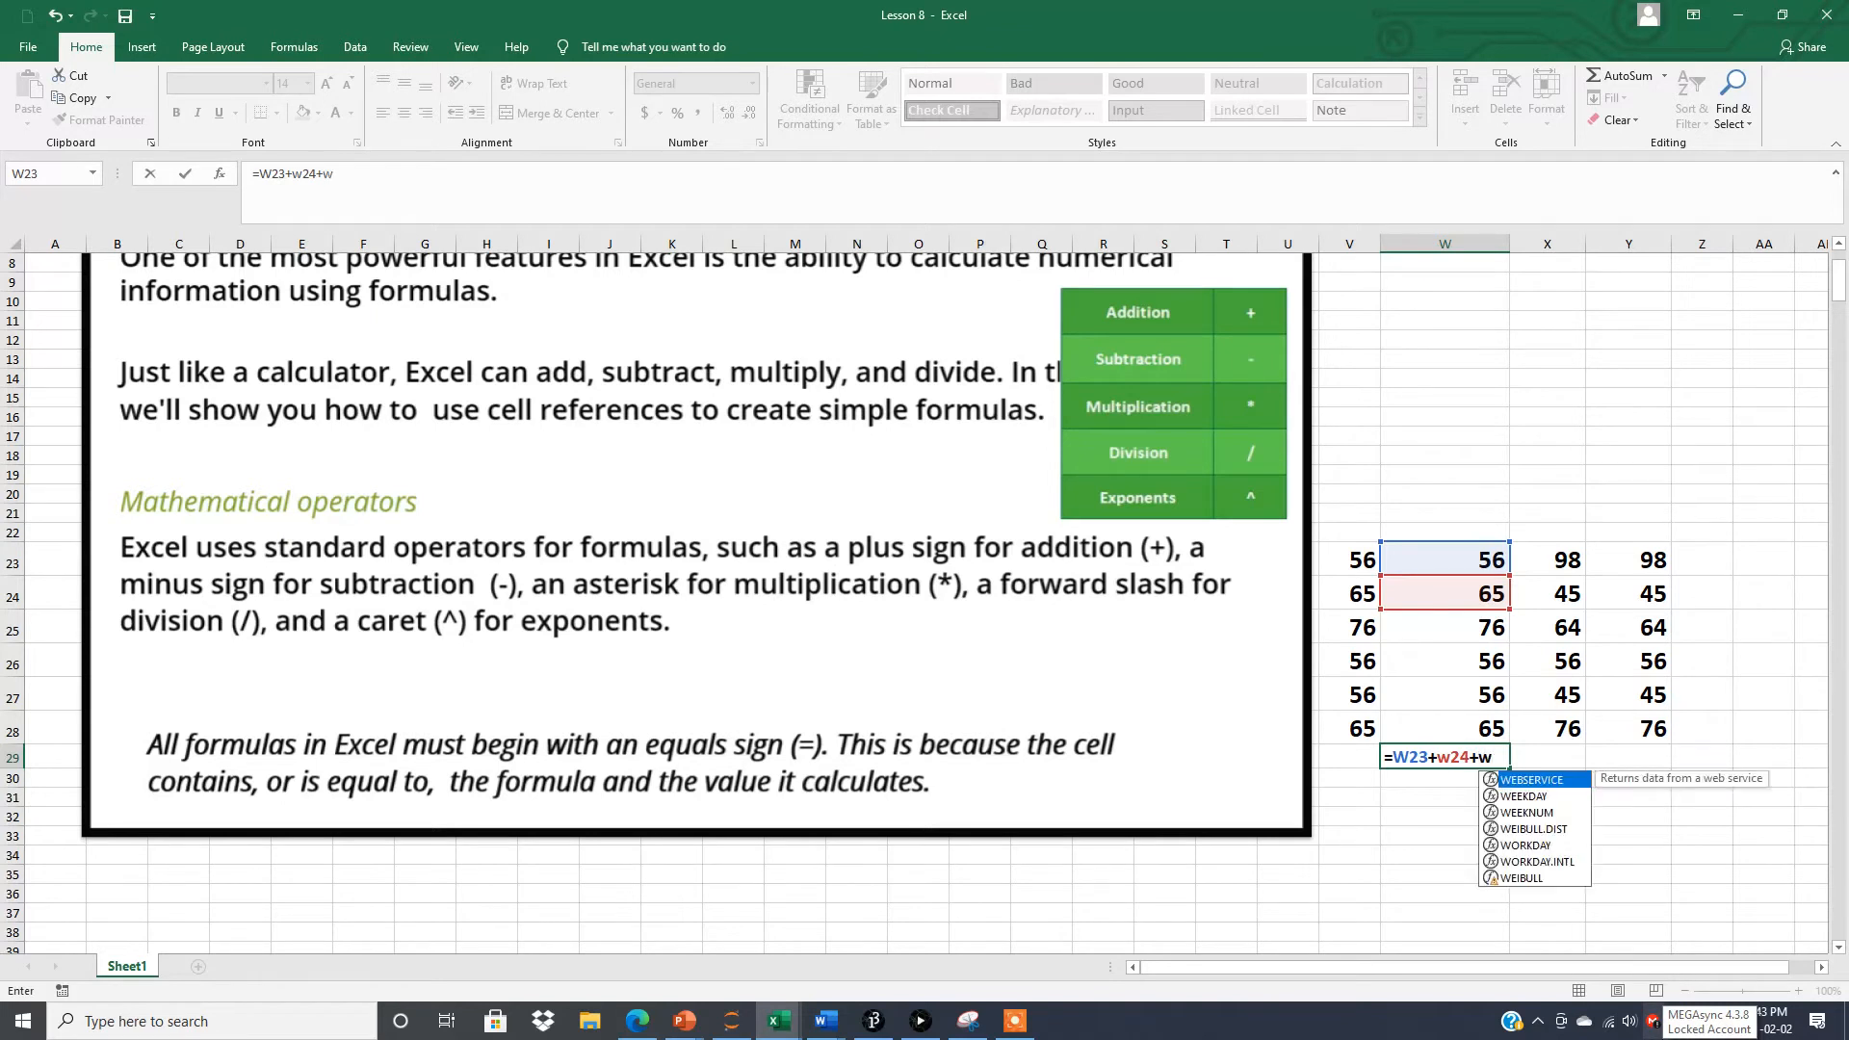
type("25")
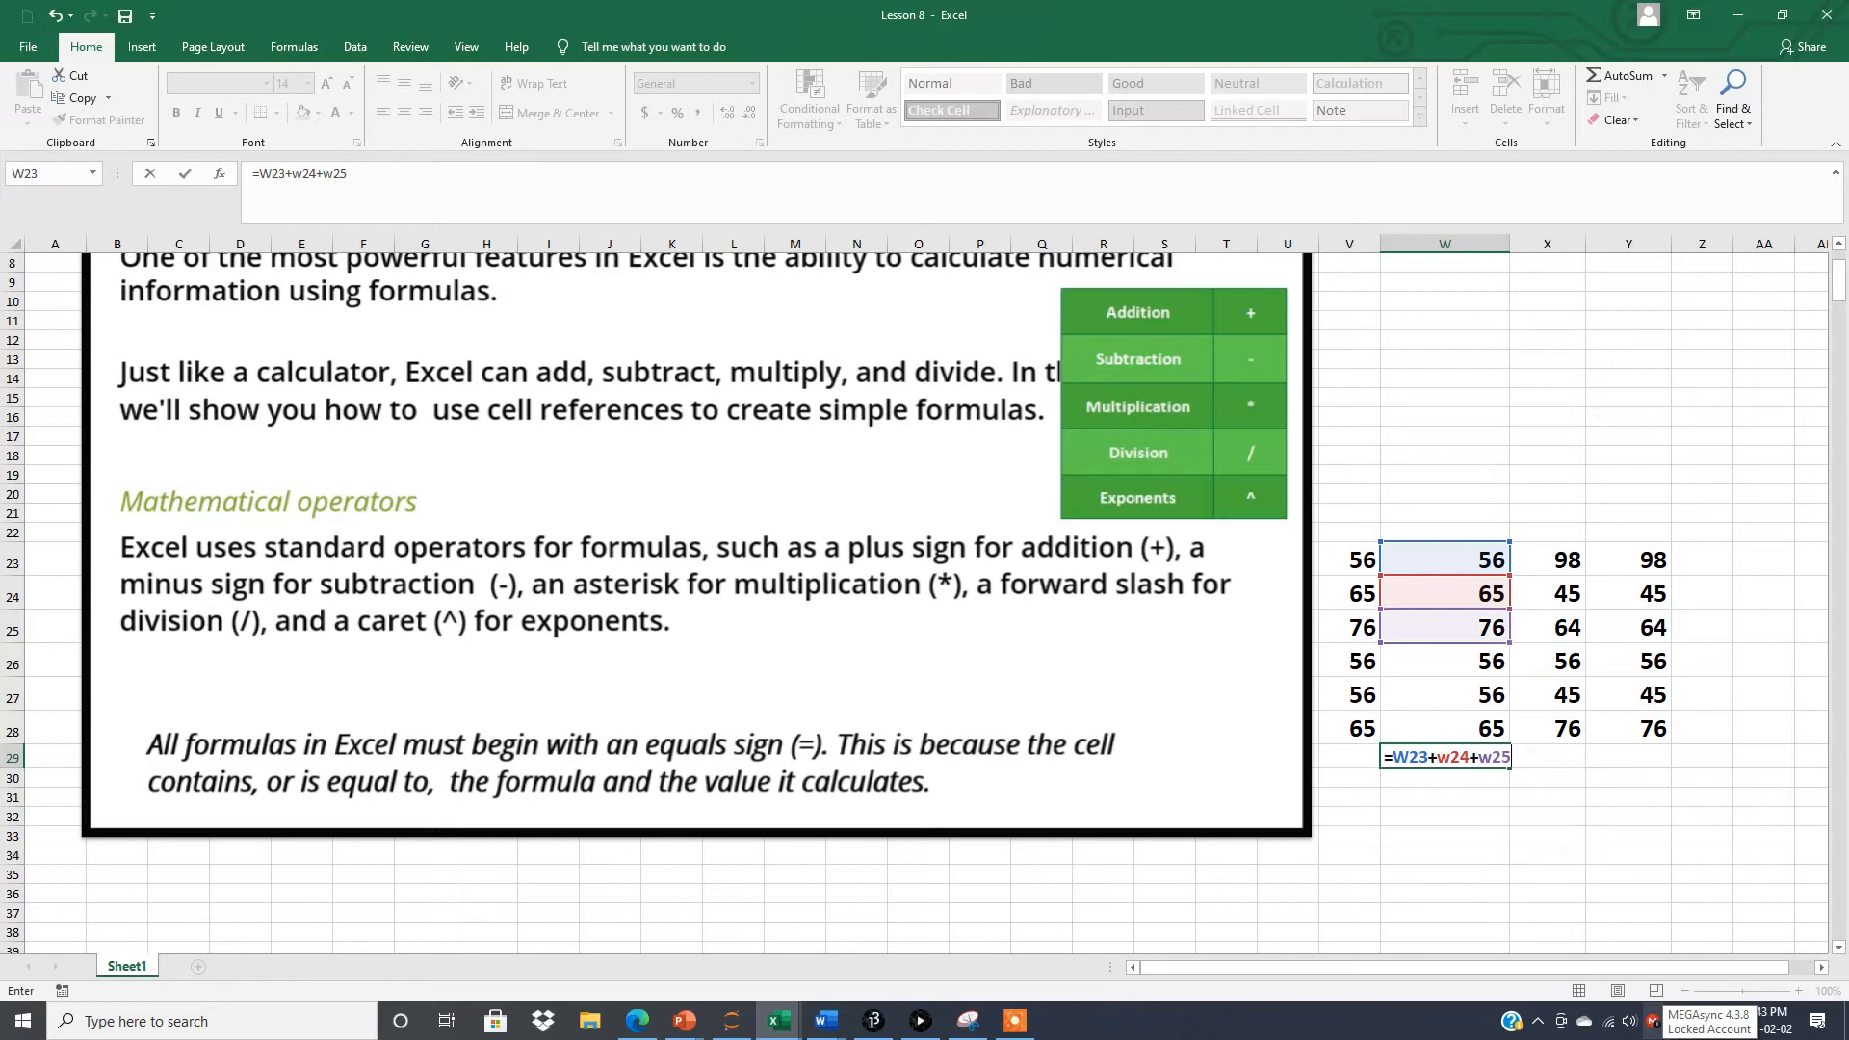
type("+")
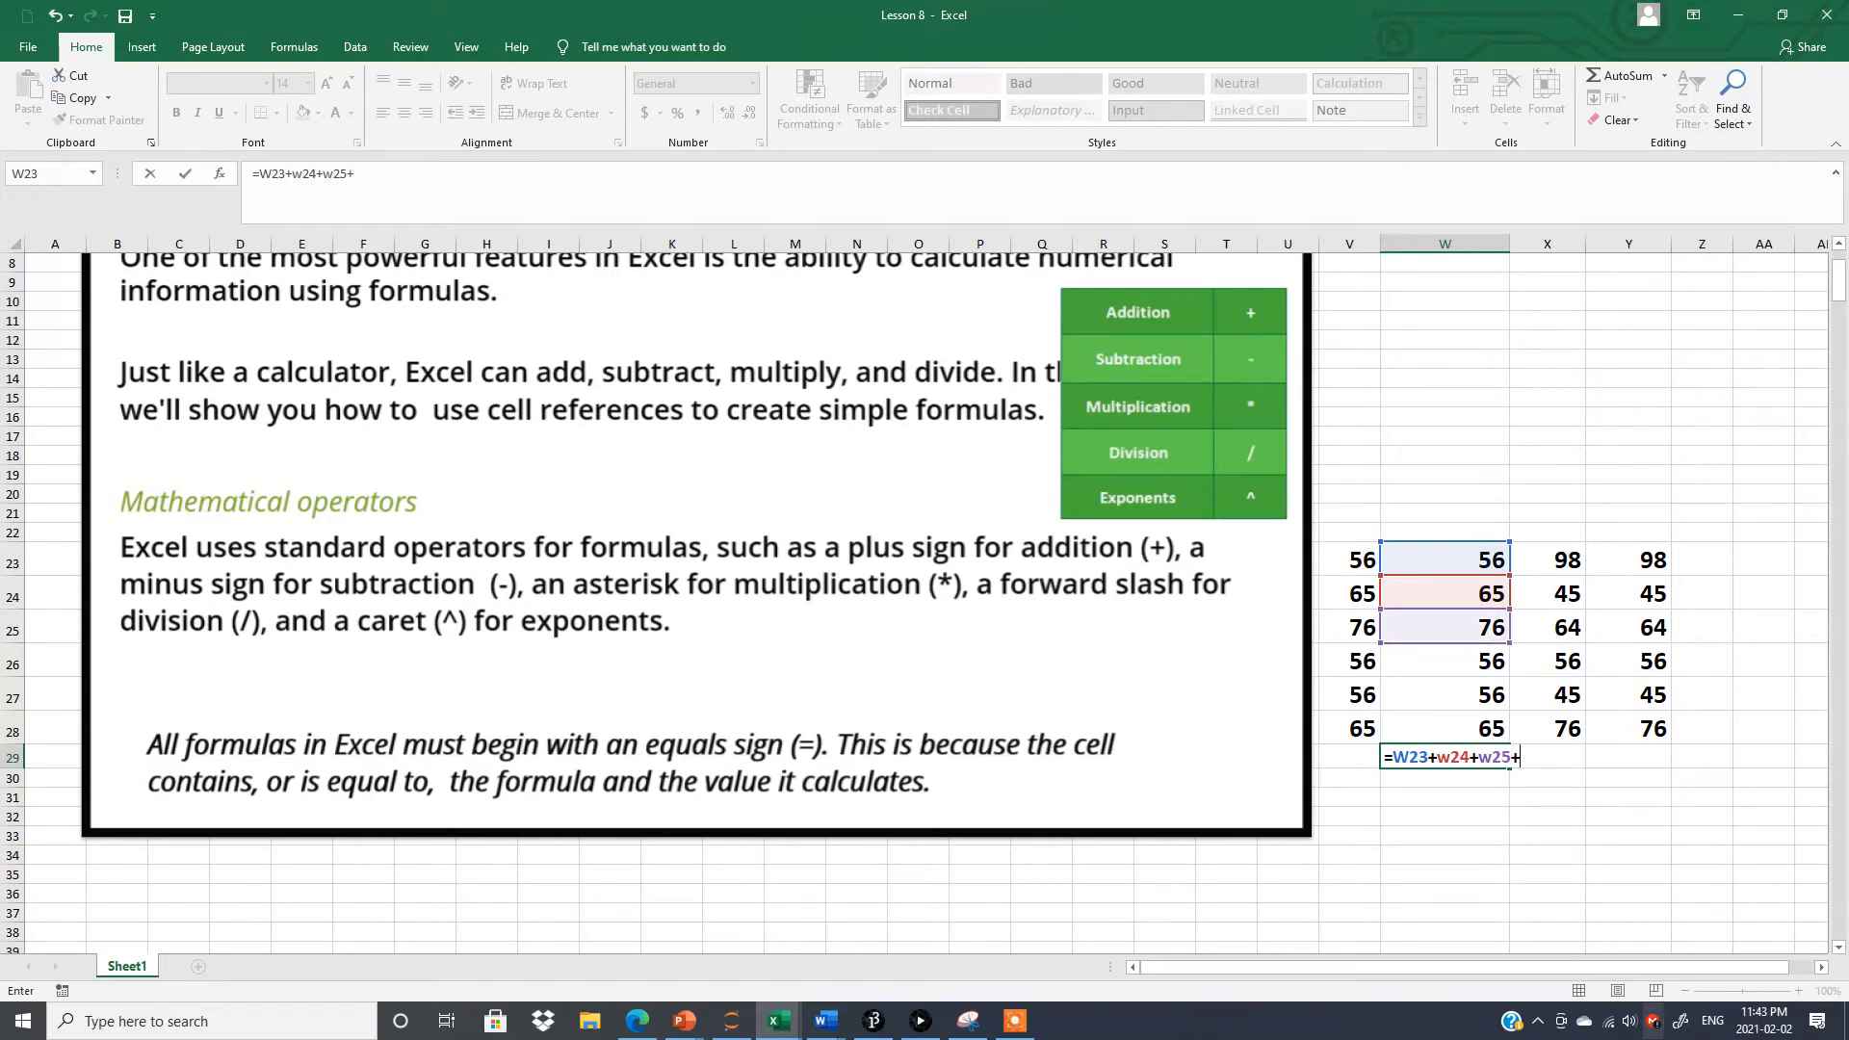
type("w26=")
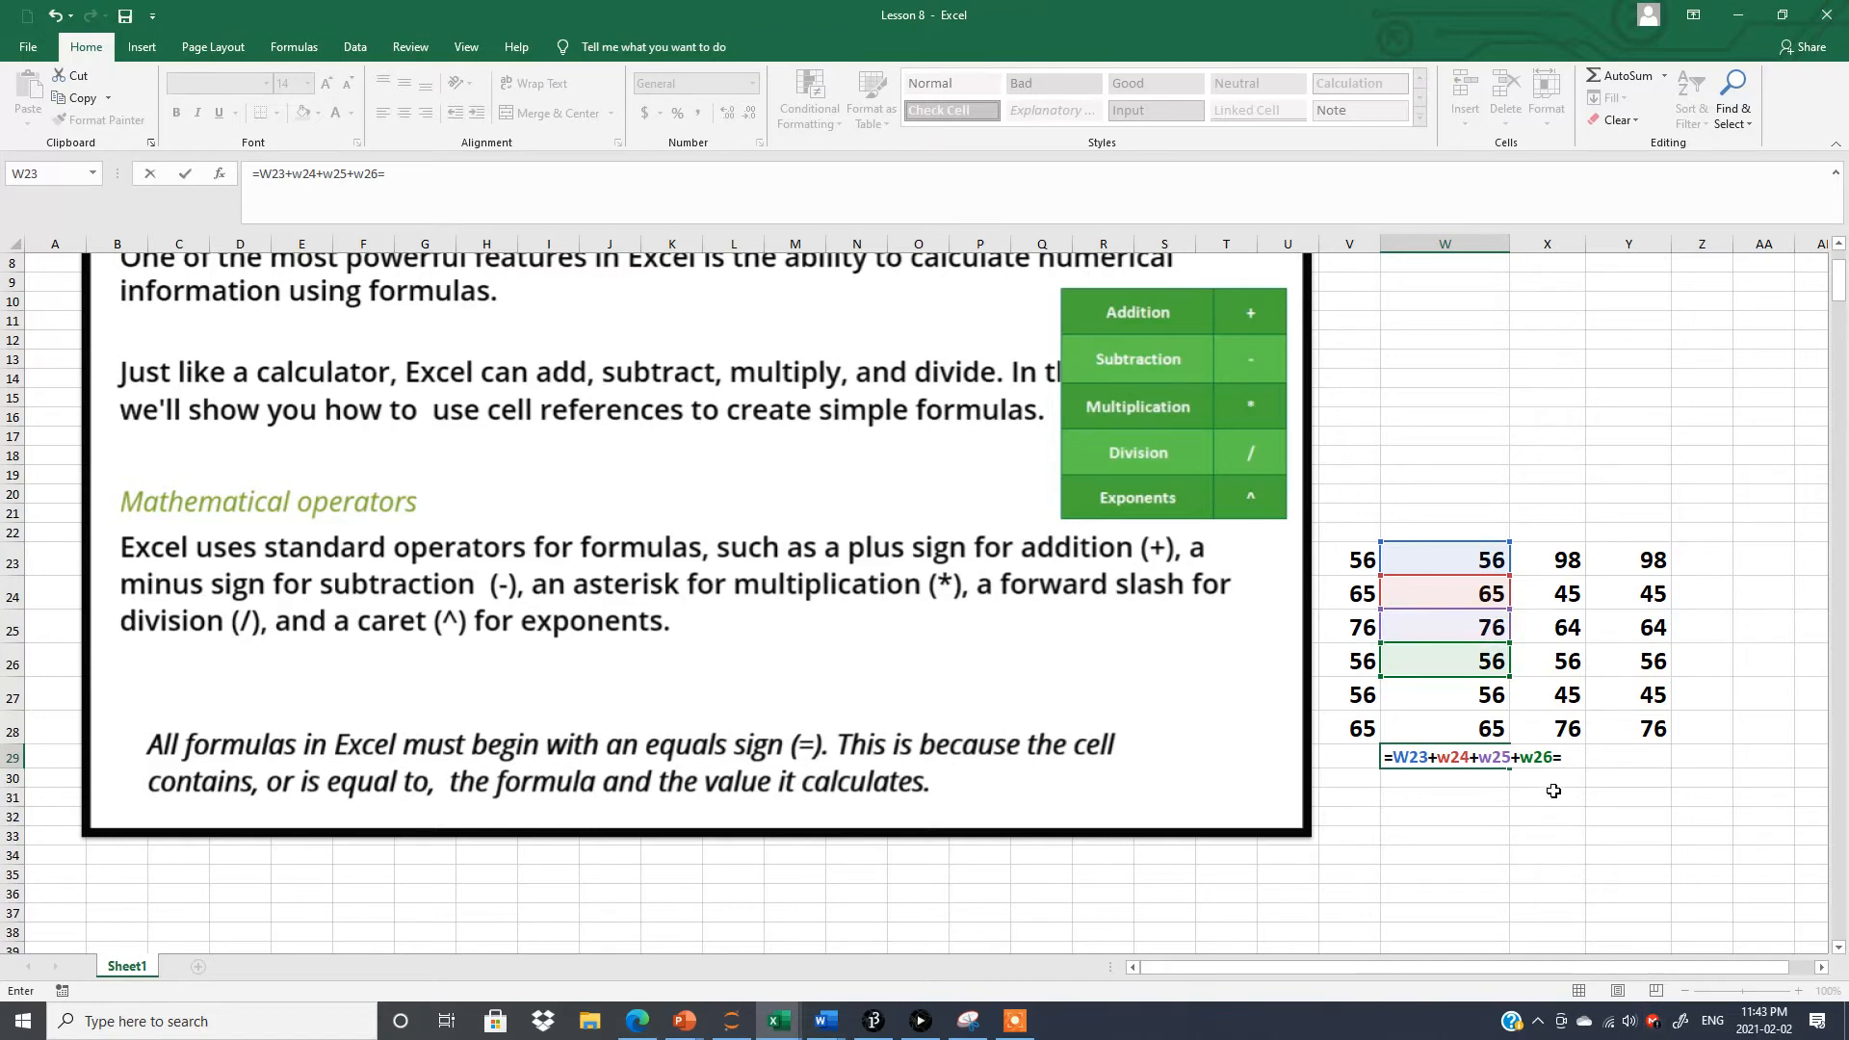
key("BackSpace")
type("+w27")
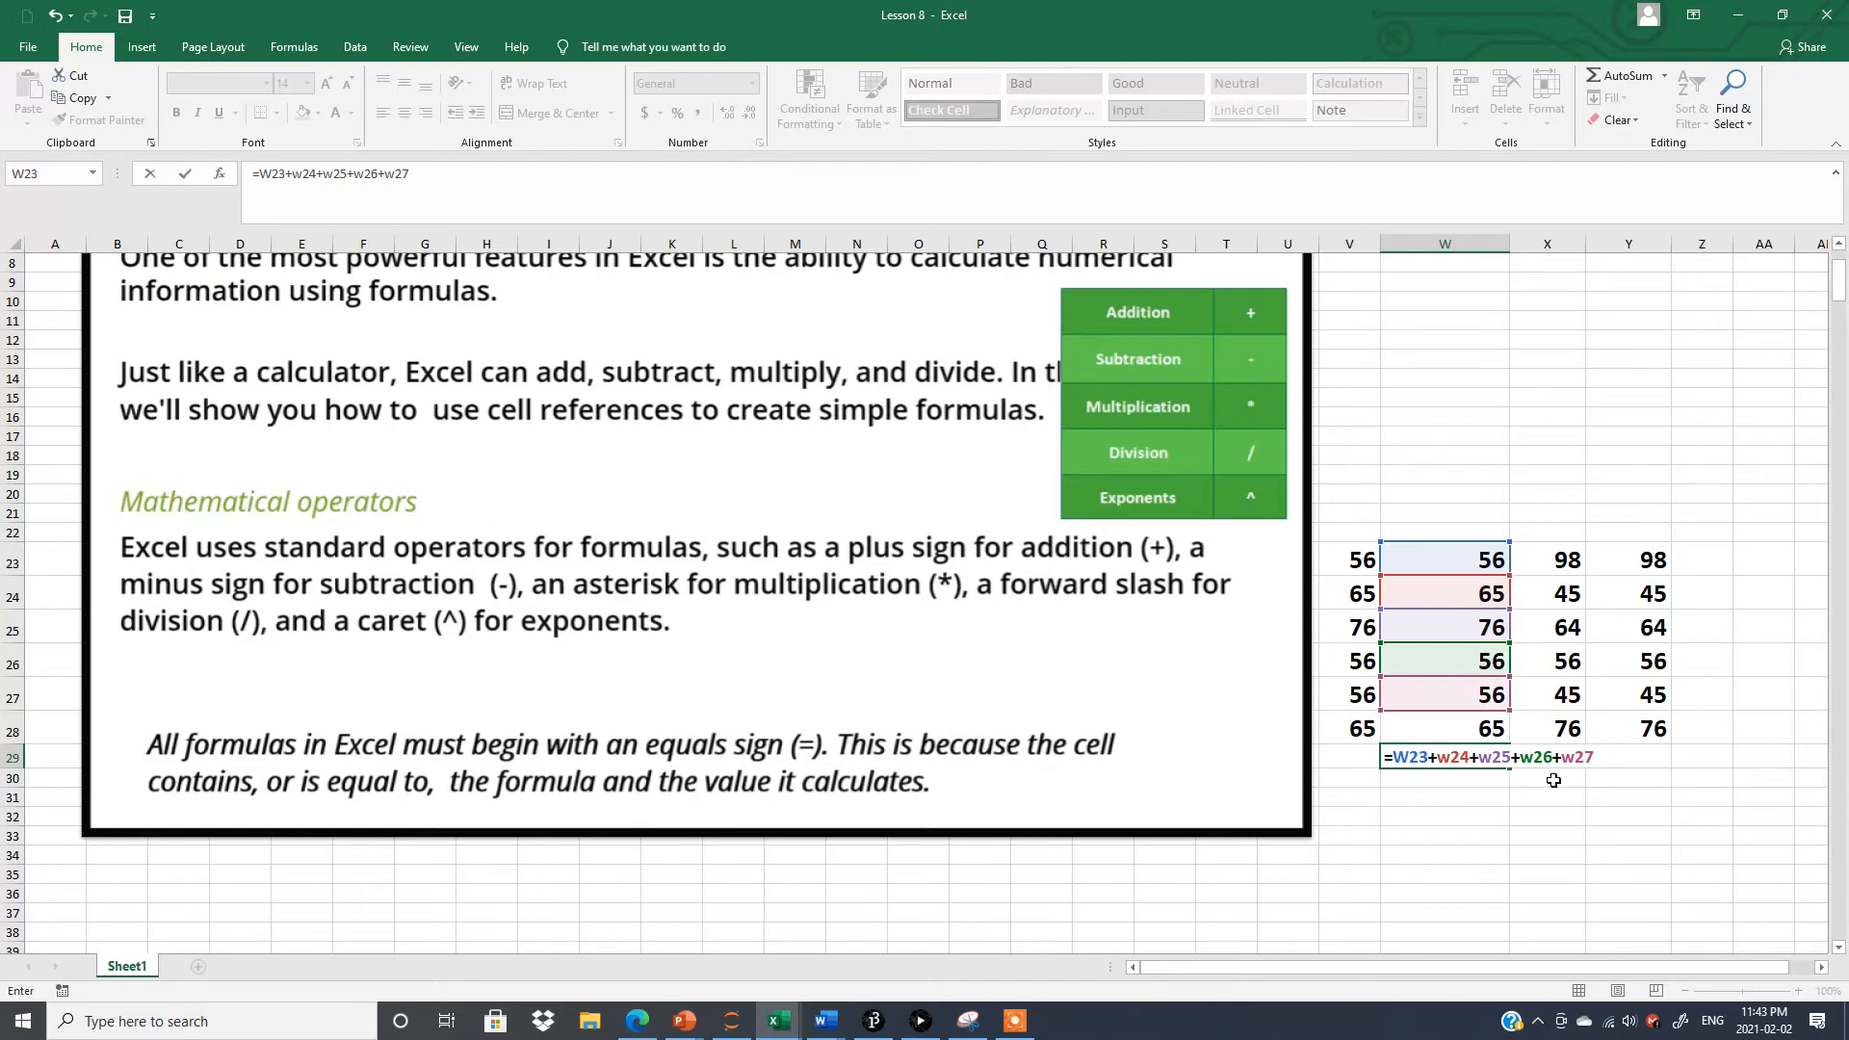
type("+w2")
key("BackSpace")
type("w28")
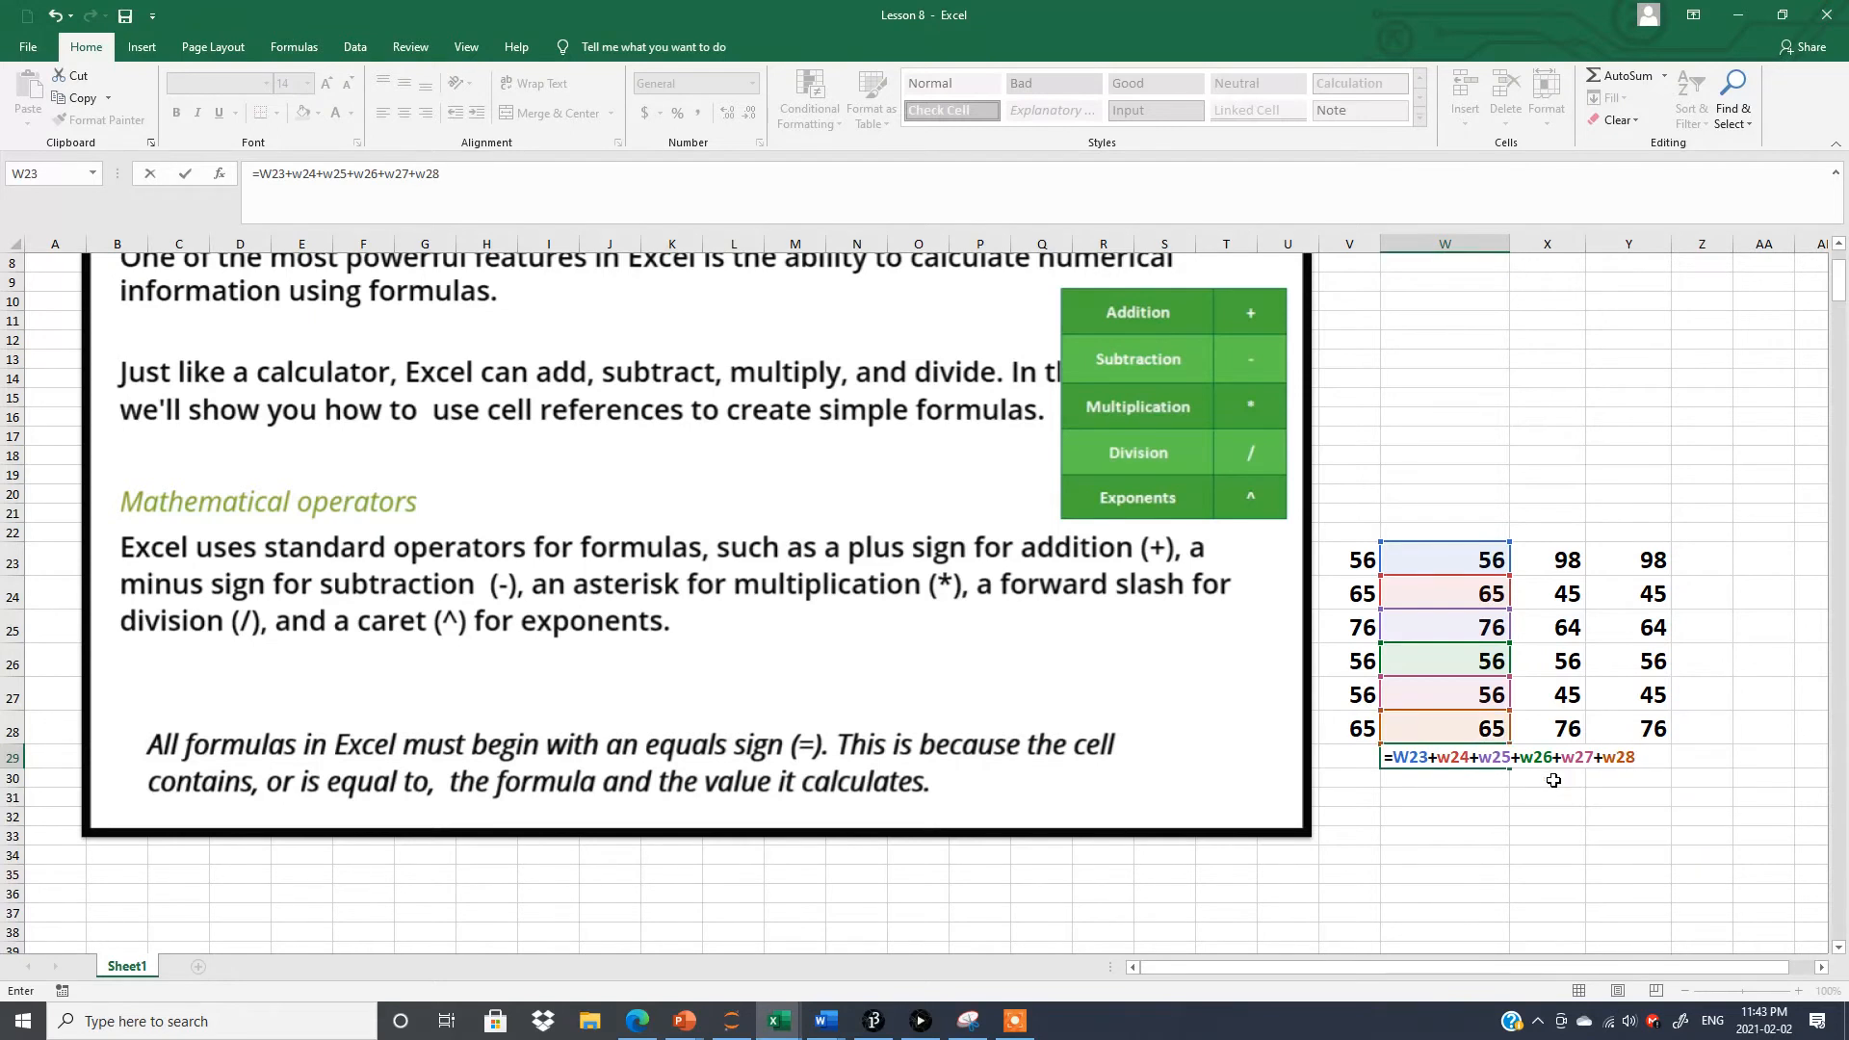
key("Return")
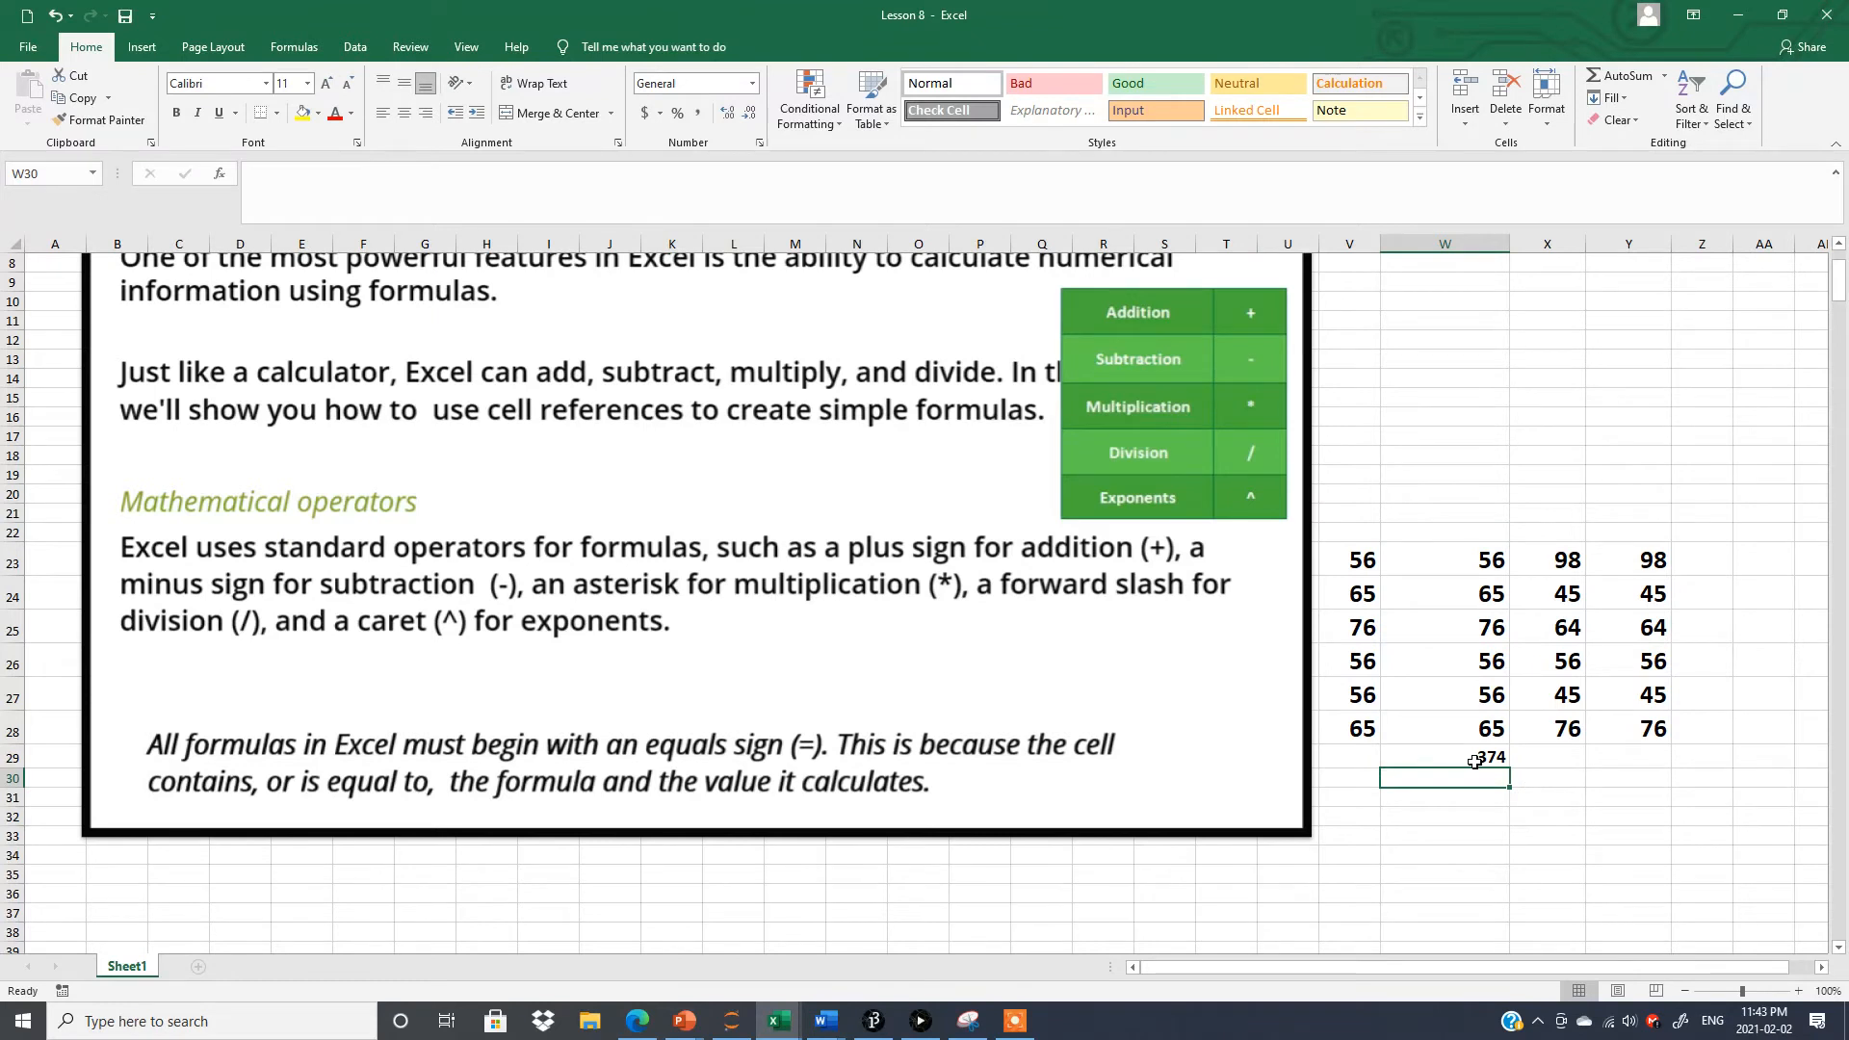
left_click(1475, 761)
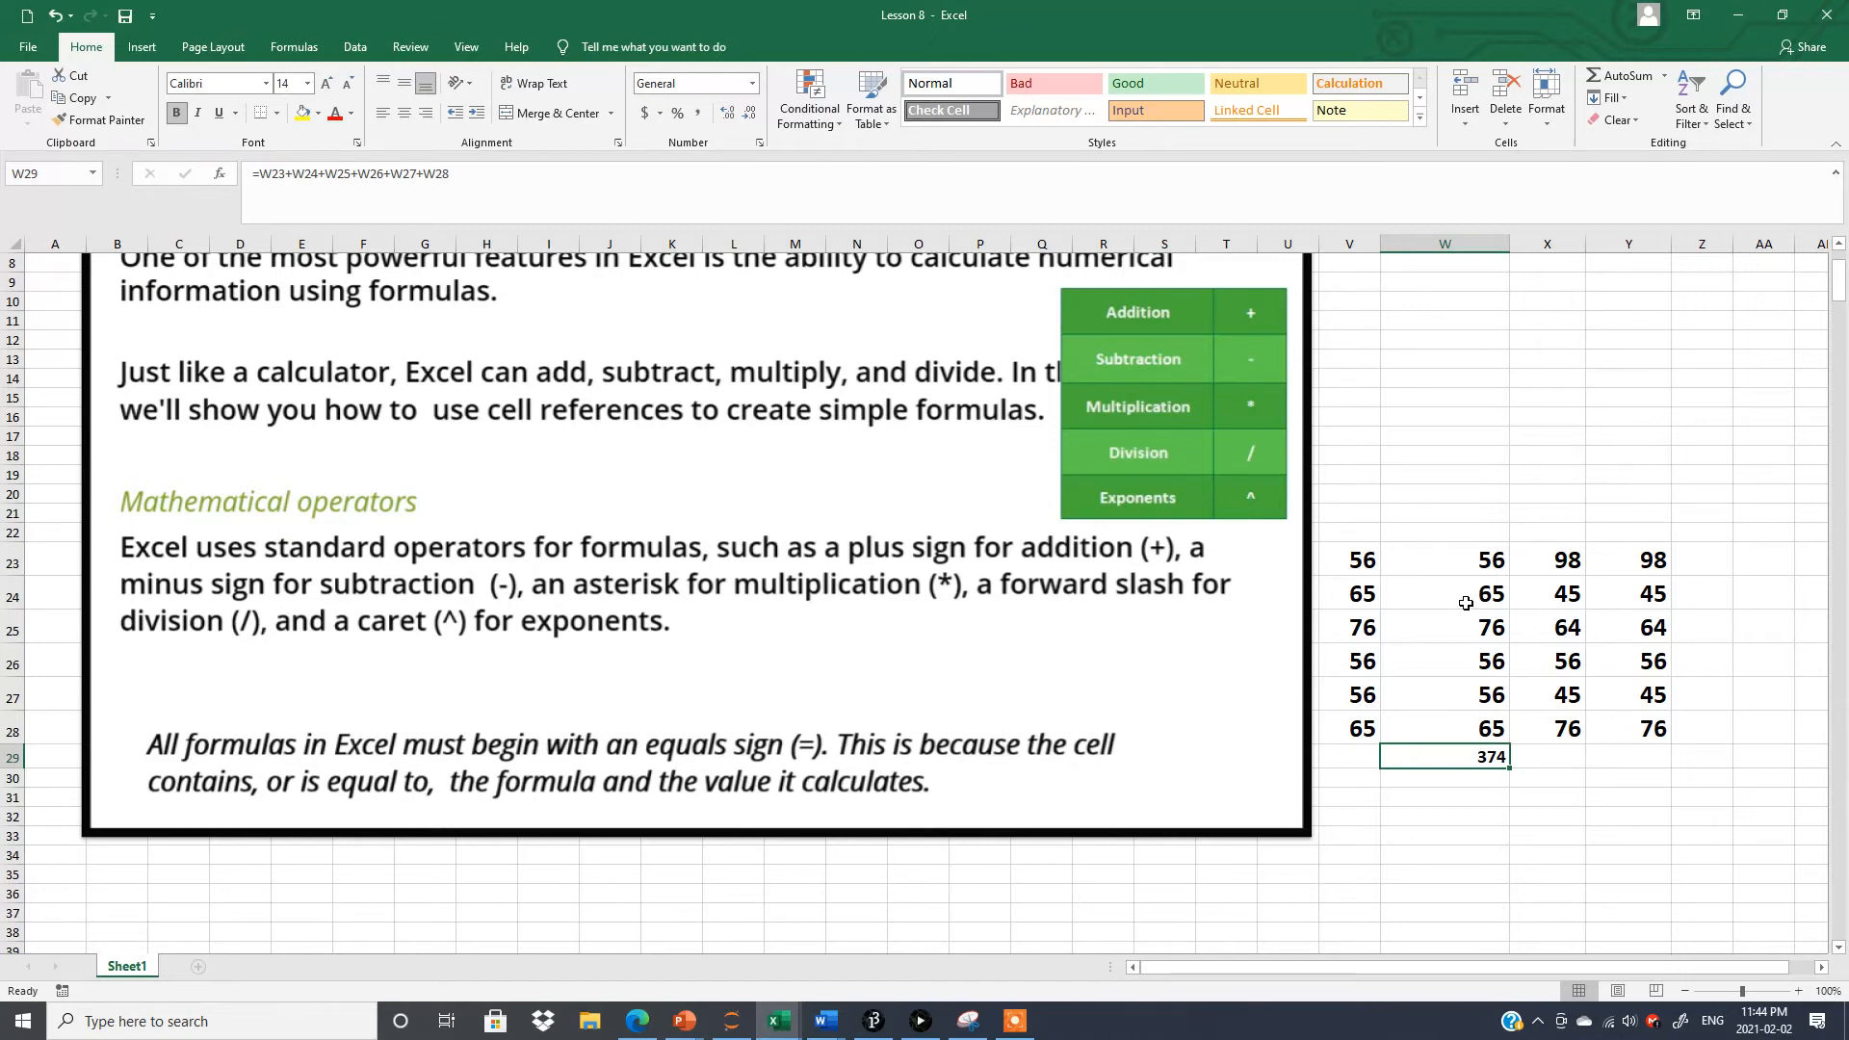
Enter the formula =X23+X24+X25+X26+X27+X28 in cell X29 to add up the column above it.
left_click(1545, 759)
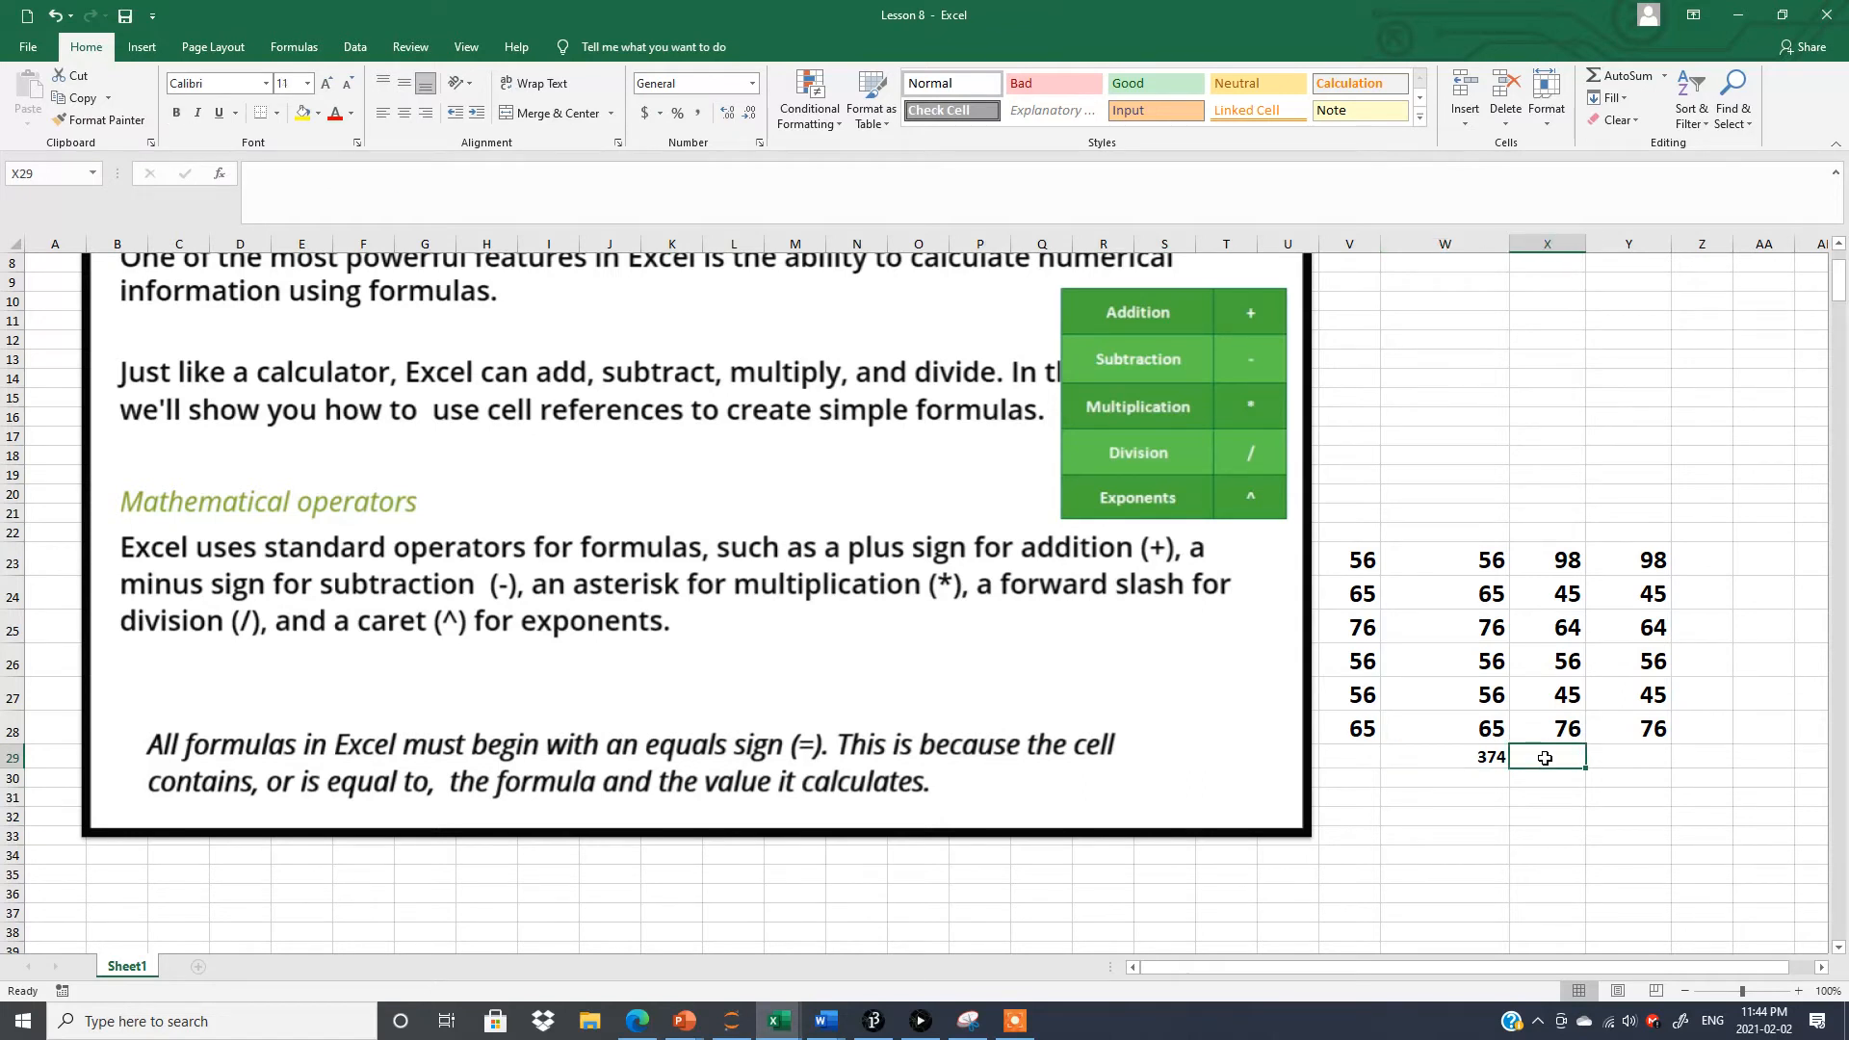
type("=")
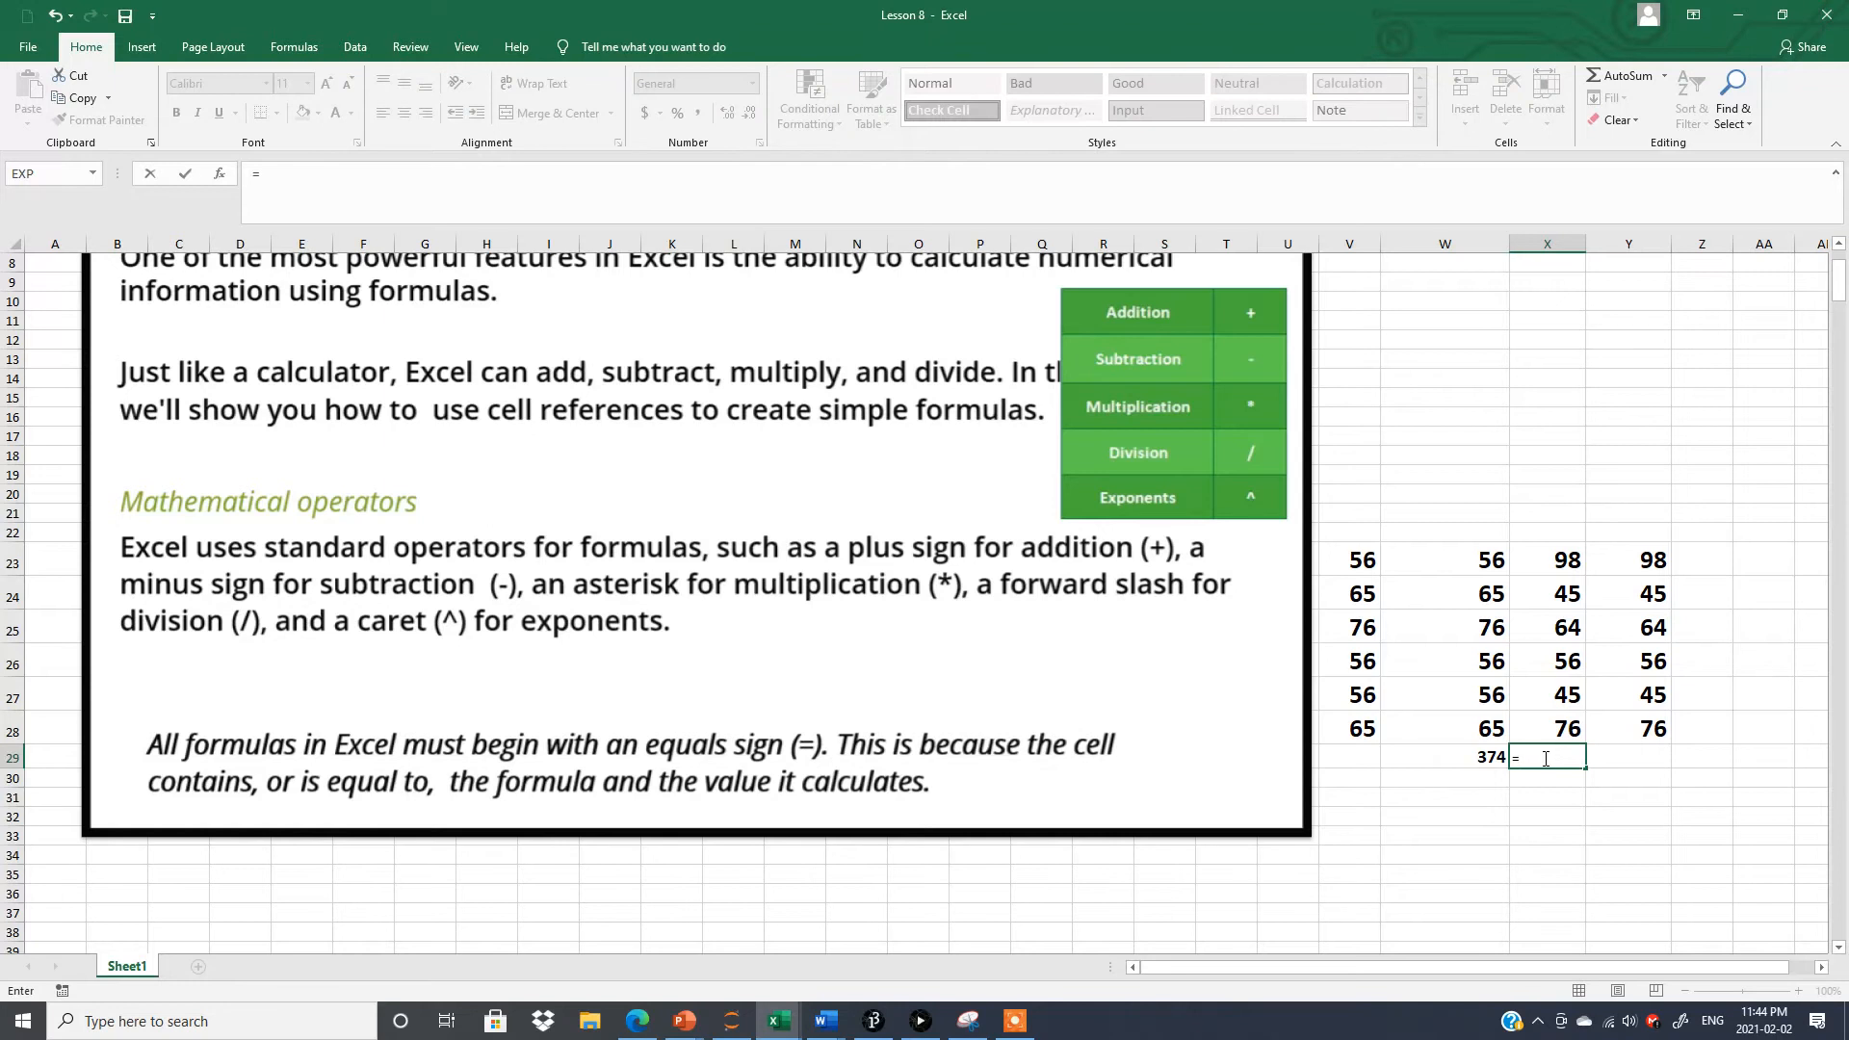
left_click(1558, 560)
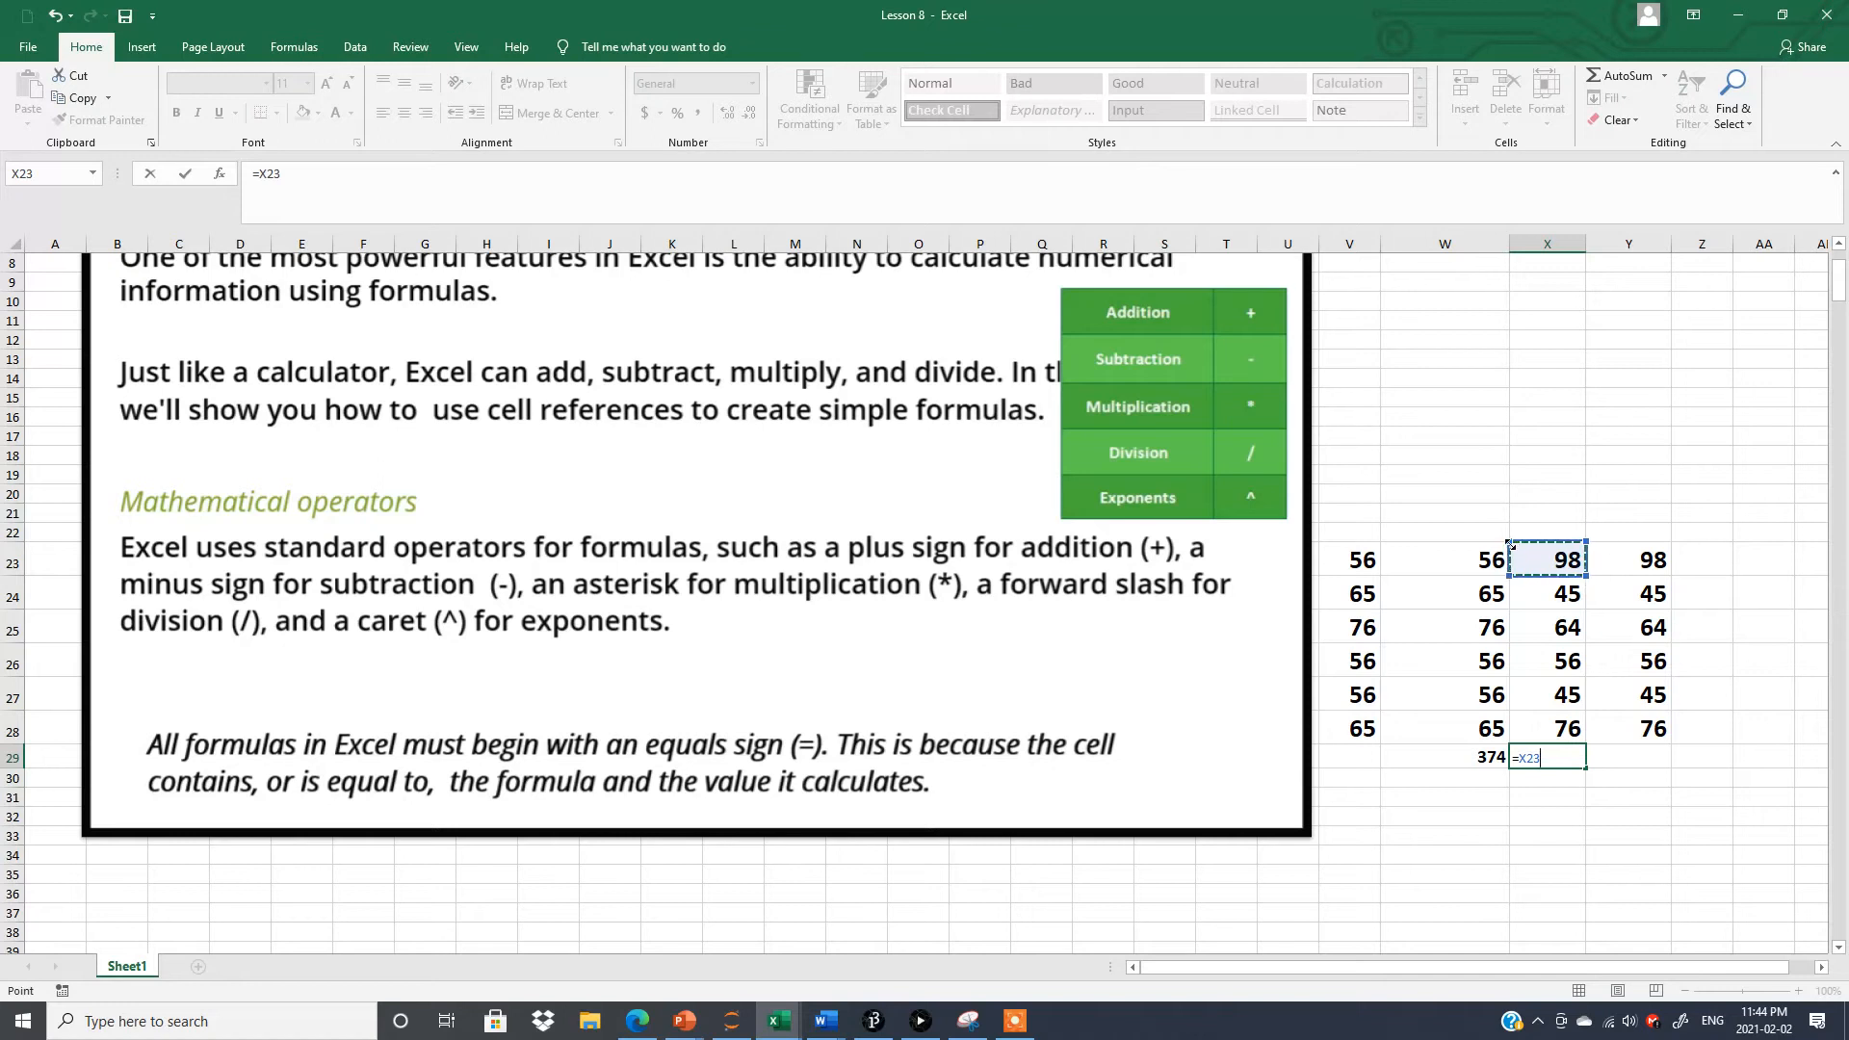
type("+")
left_click(1559, 596)
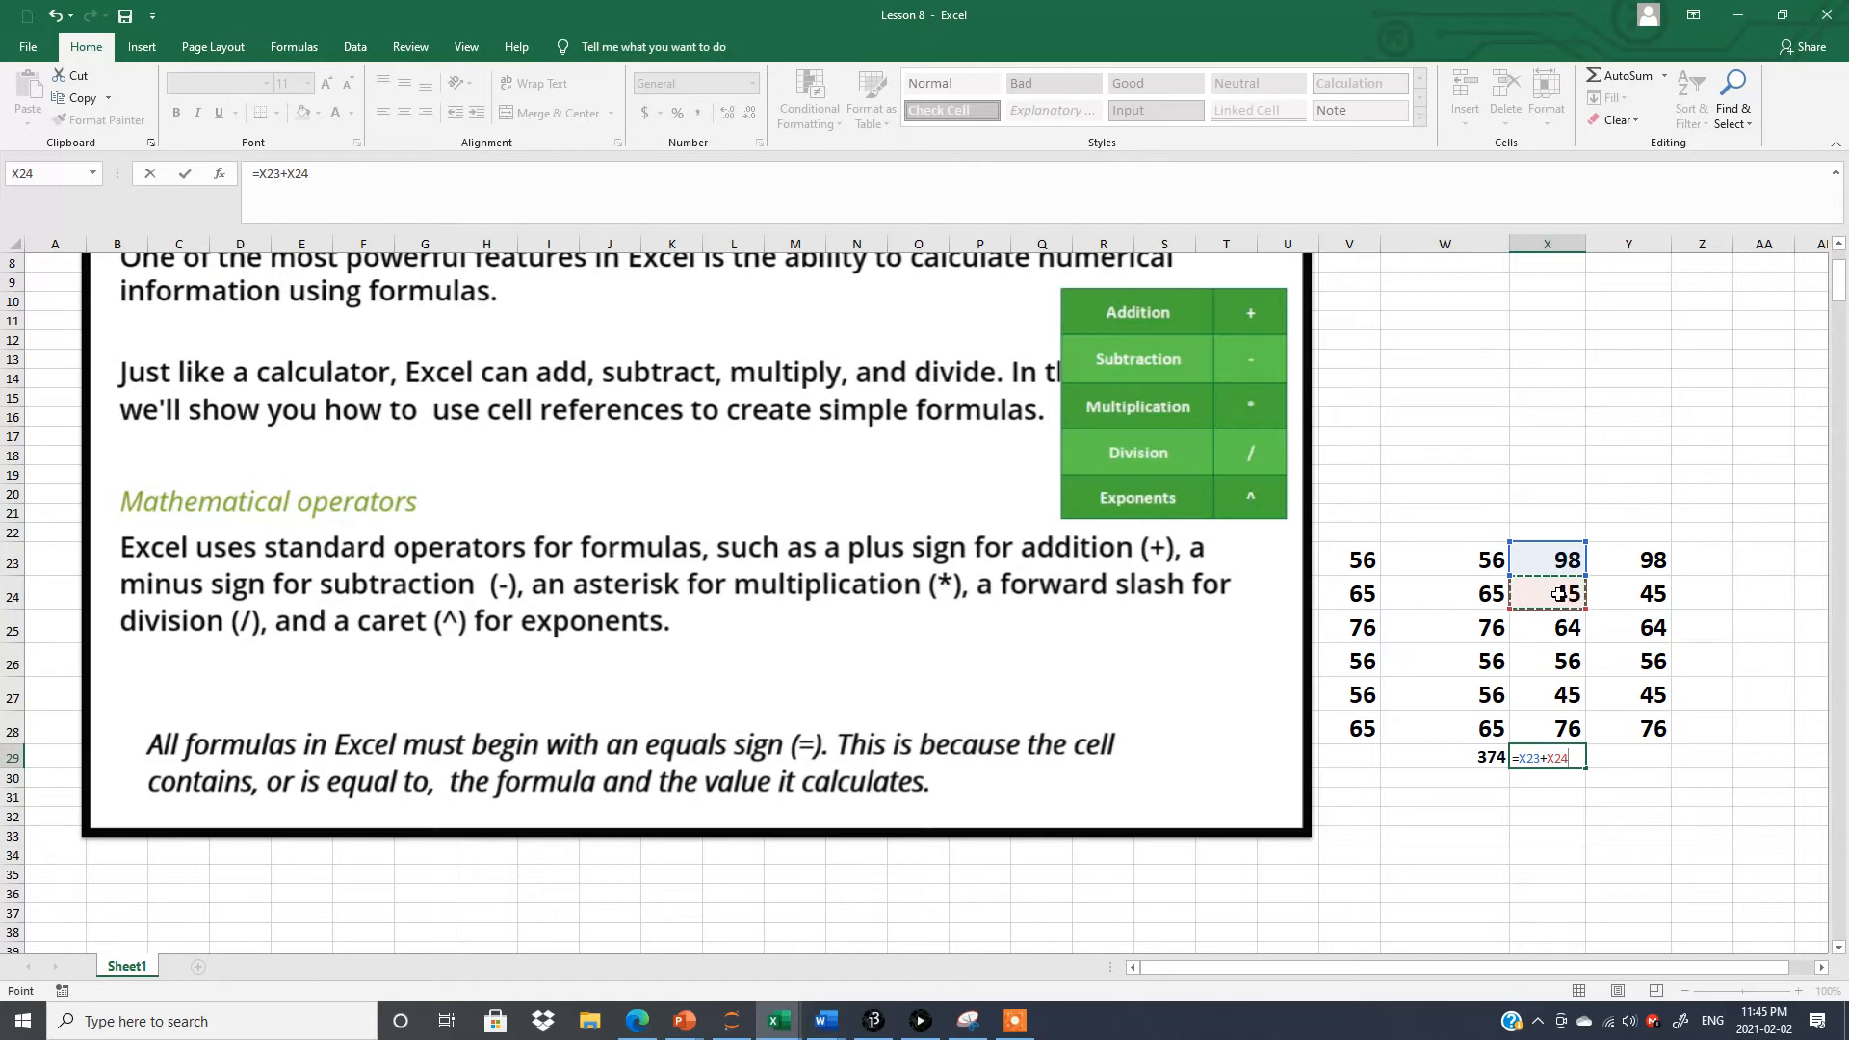
type("+")
left_click(1563, 626)
type("+")
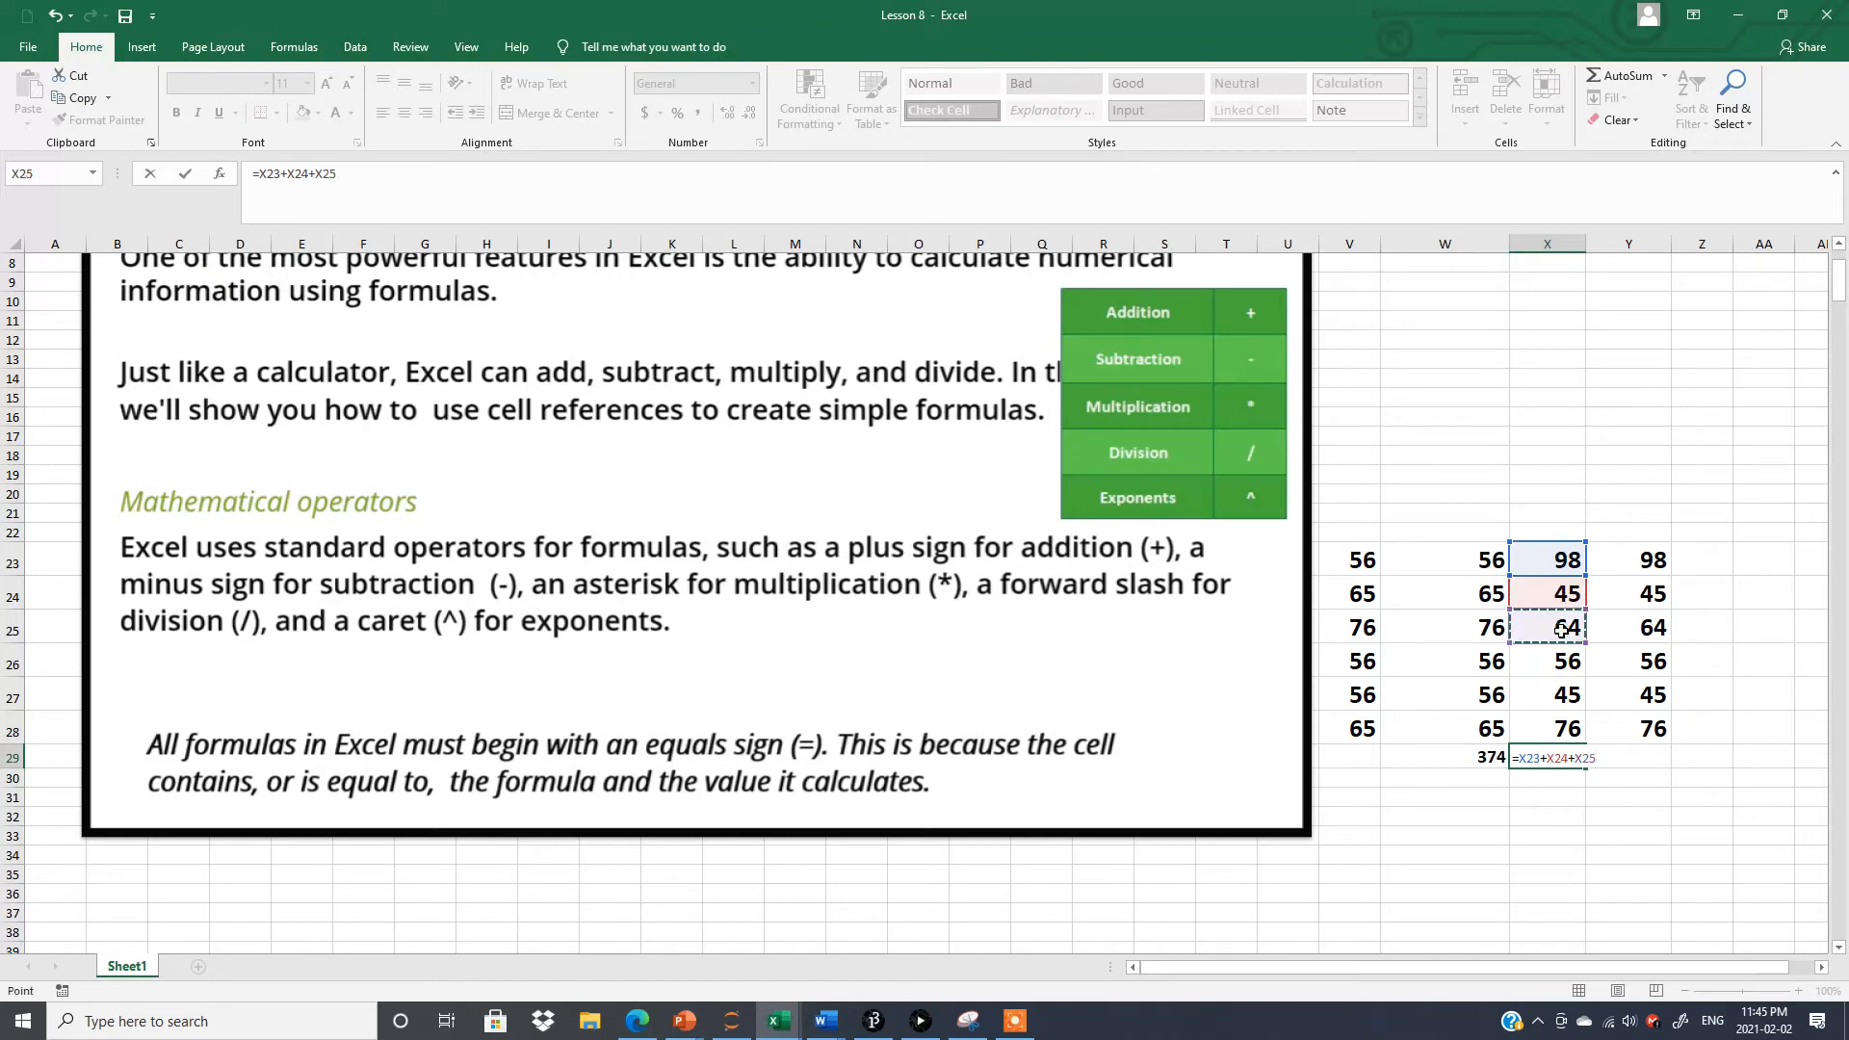
left_click(1556, 665)
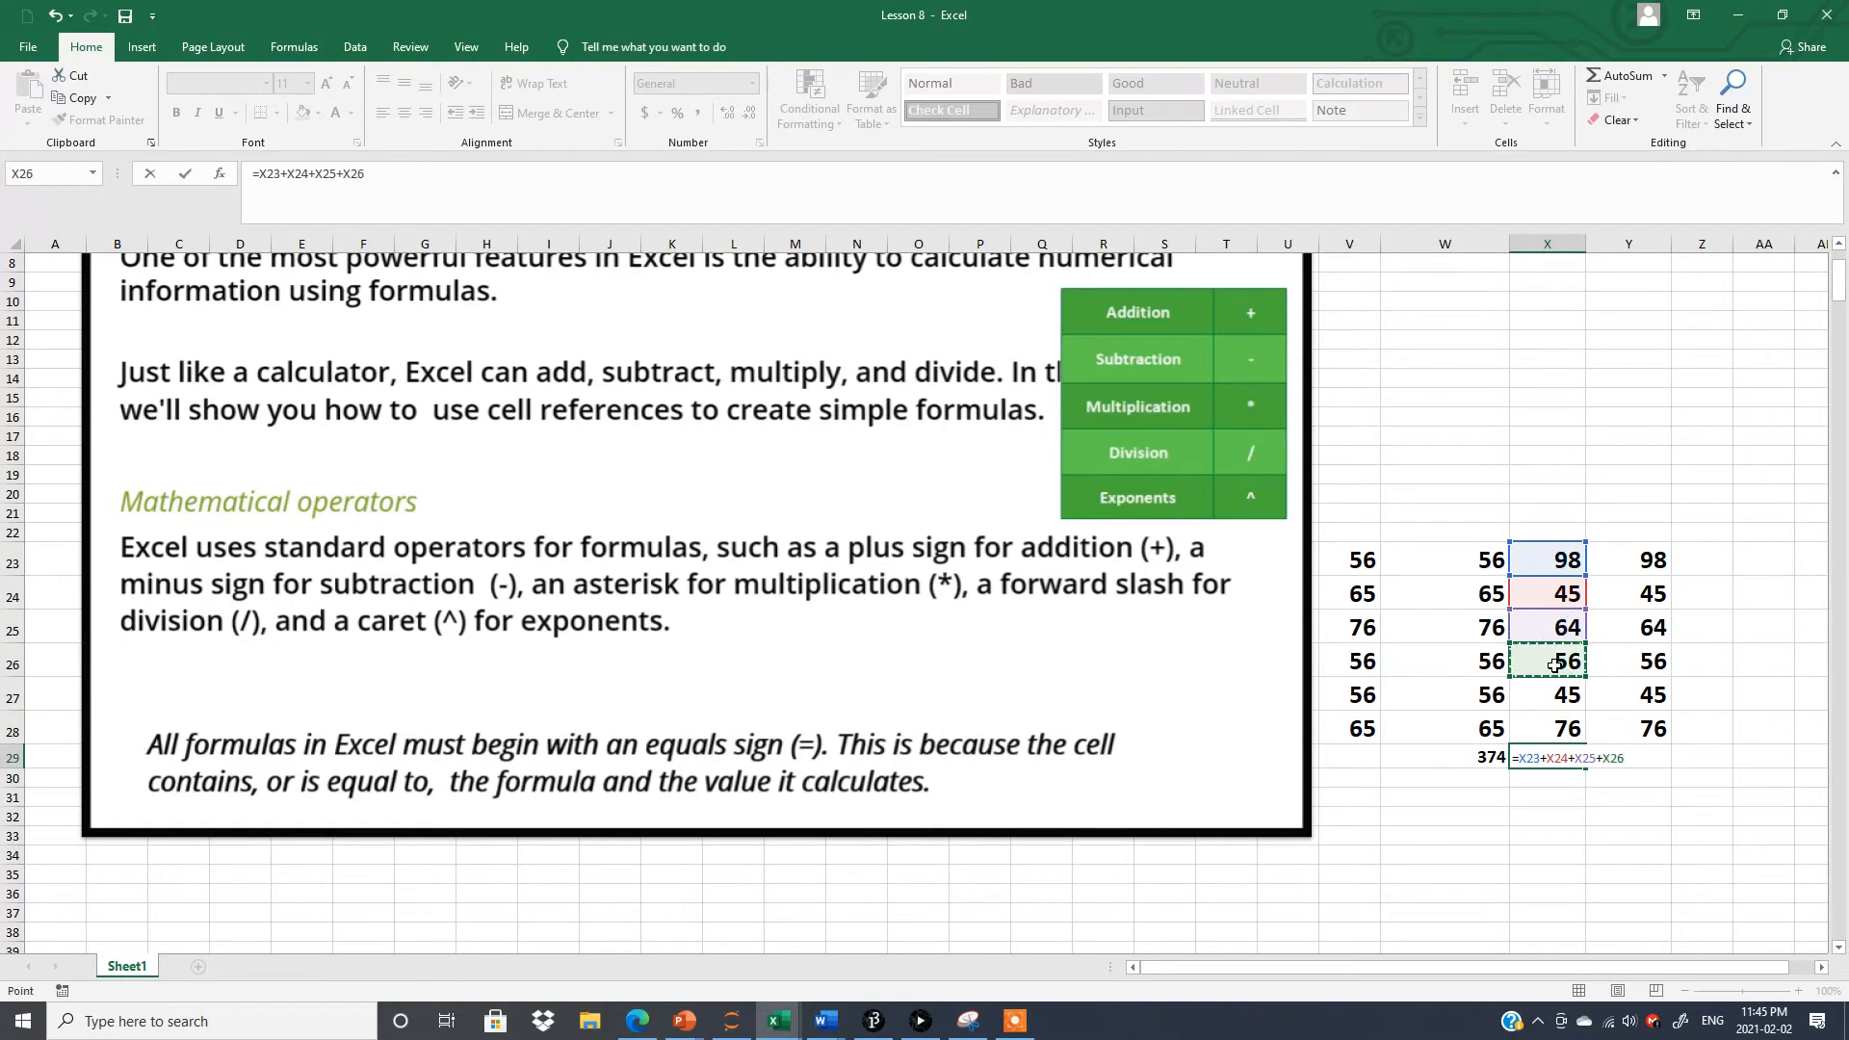
type("+")
left_click(1559, 696)
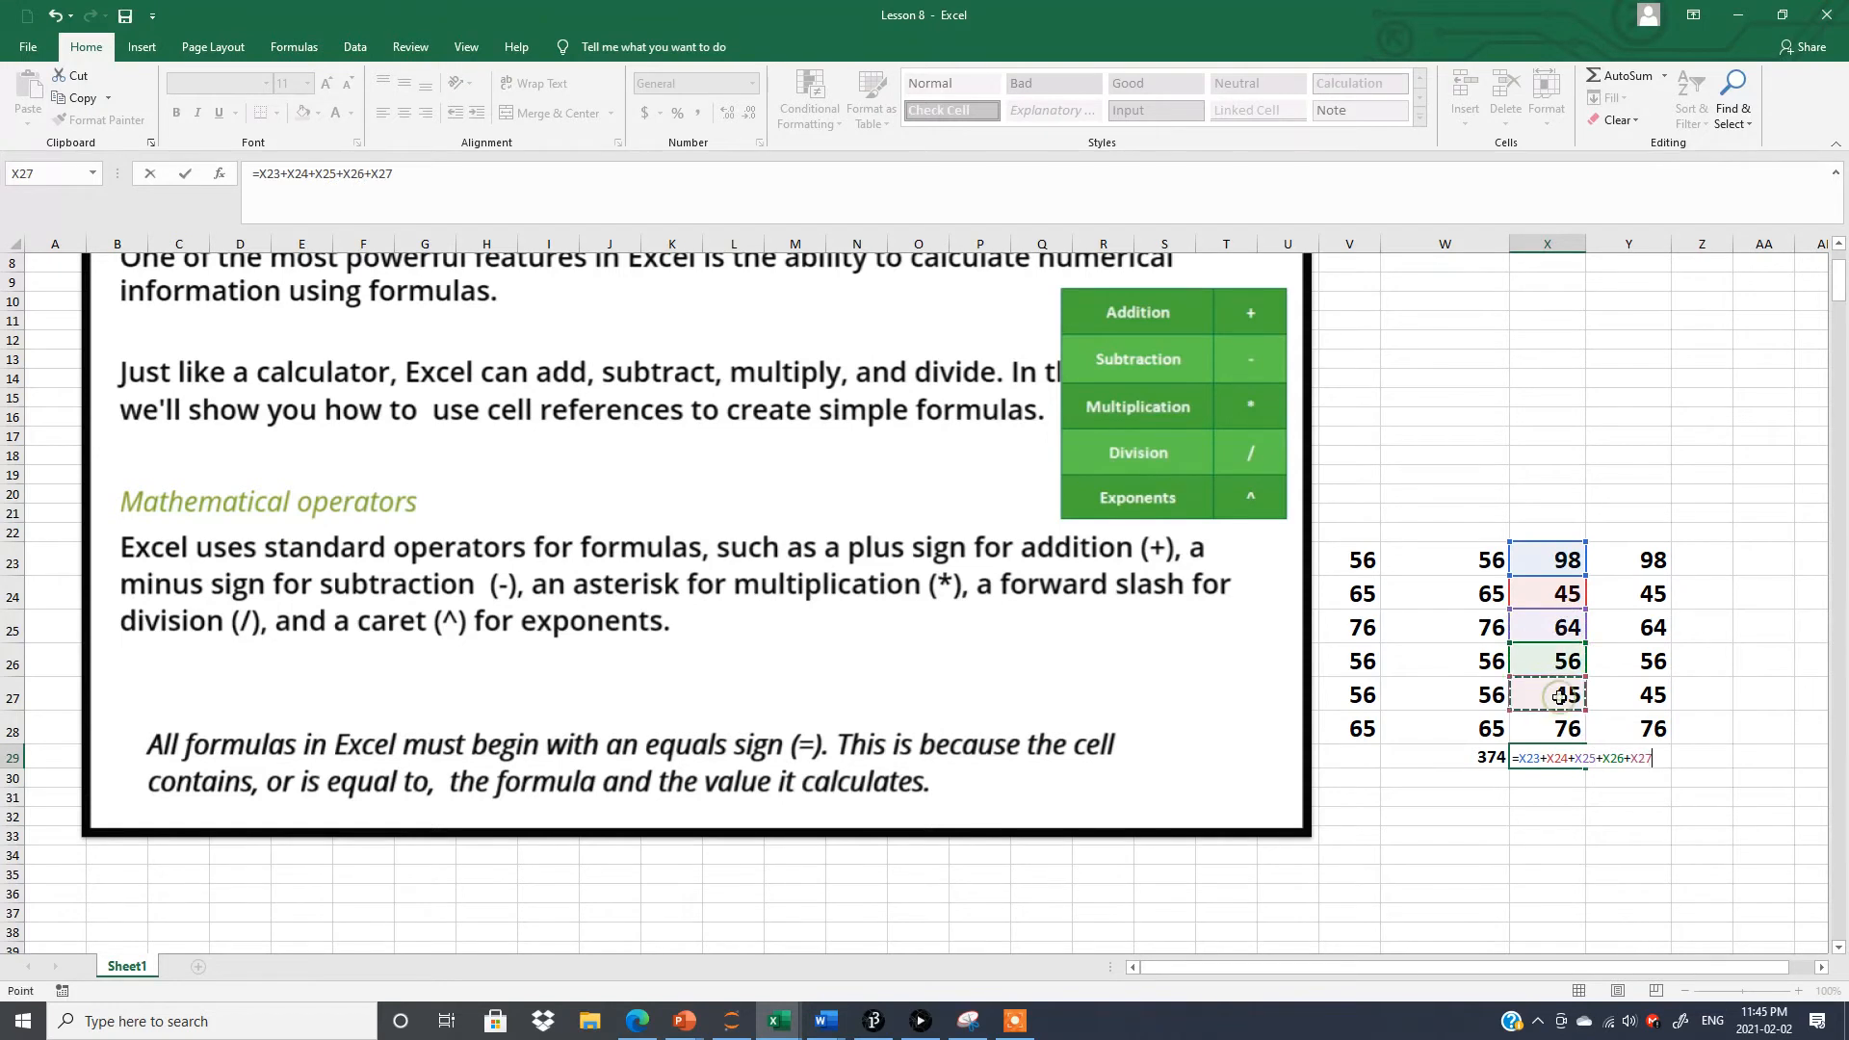
type("+")
left_click(1557, 729)
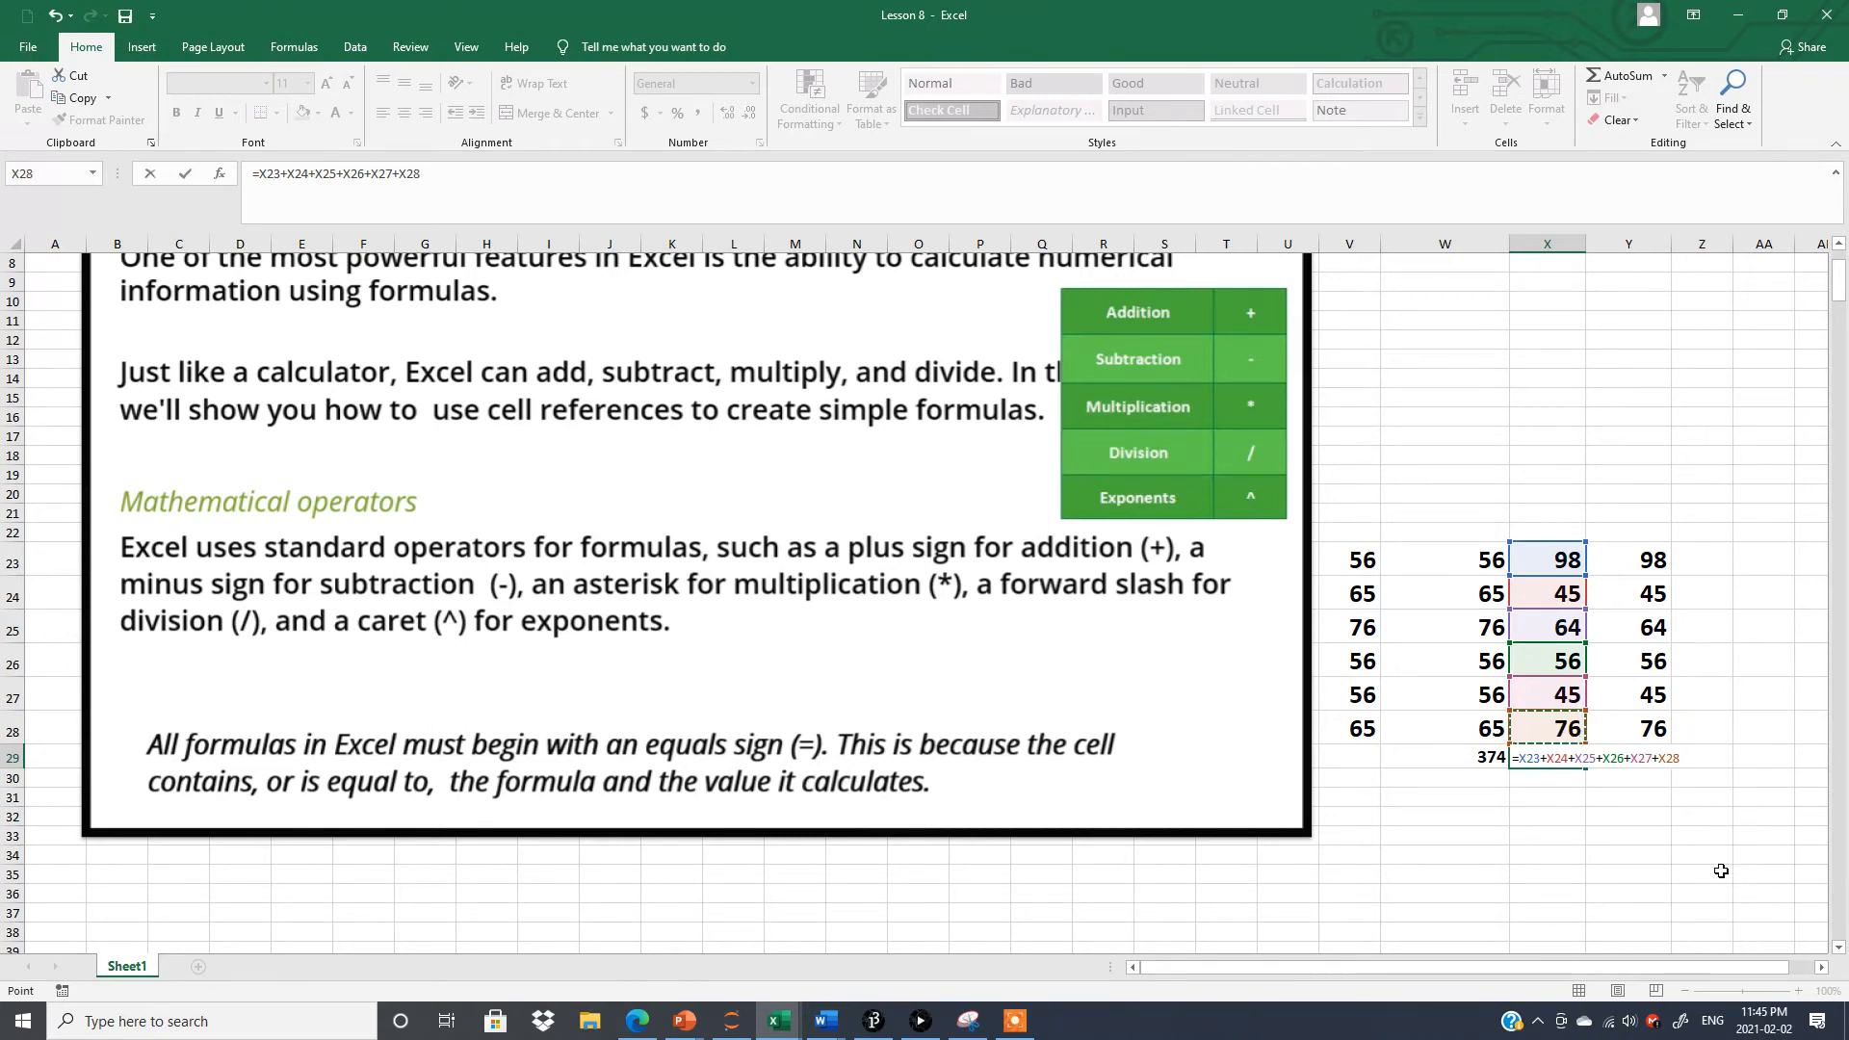
key("Return")
Make the total in X29 bold and compare its formula with the one in W29.
left_click(1562, 755)
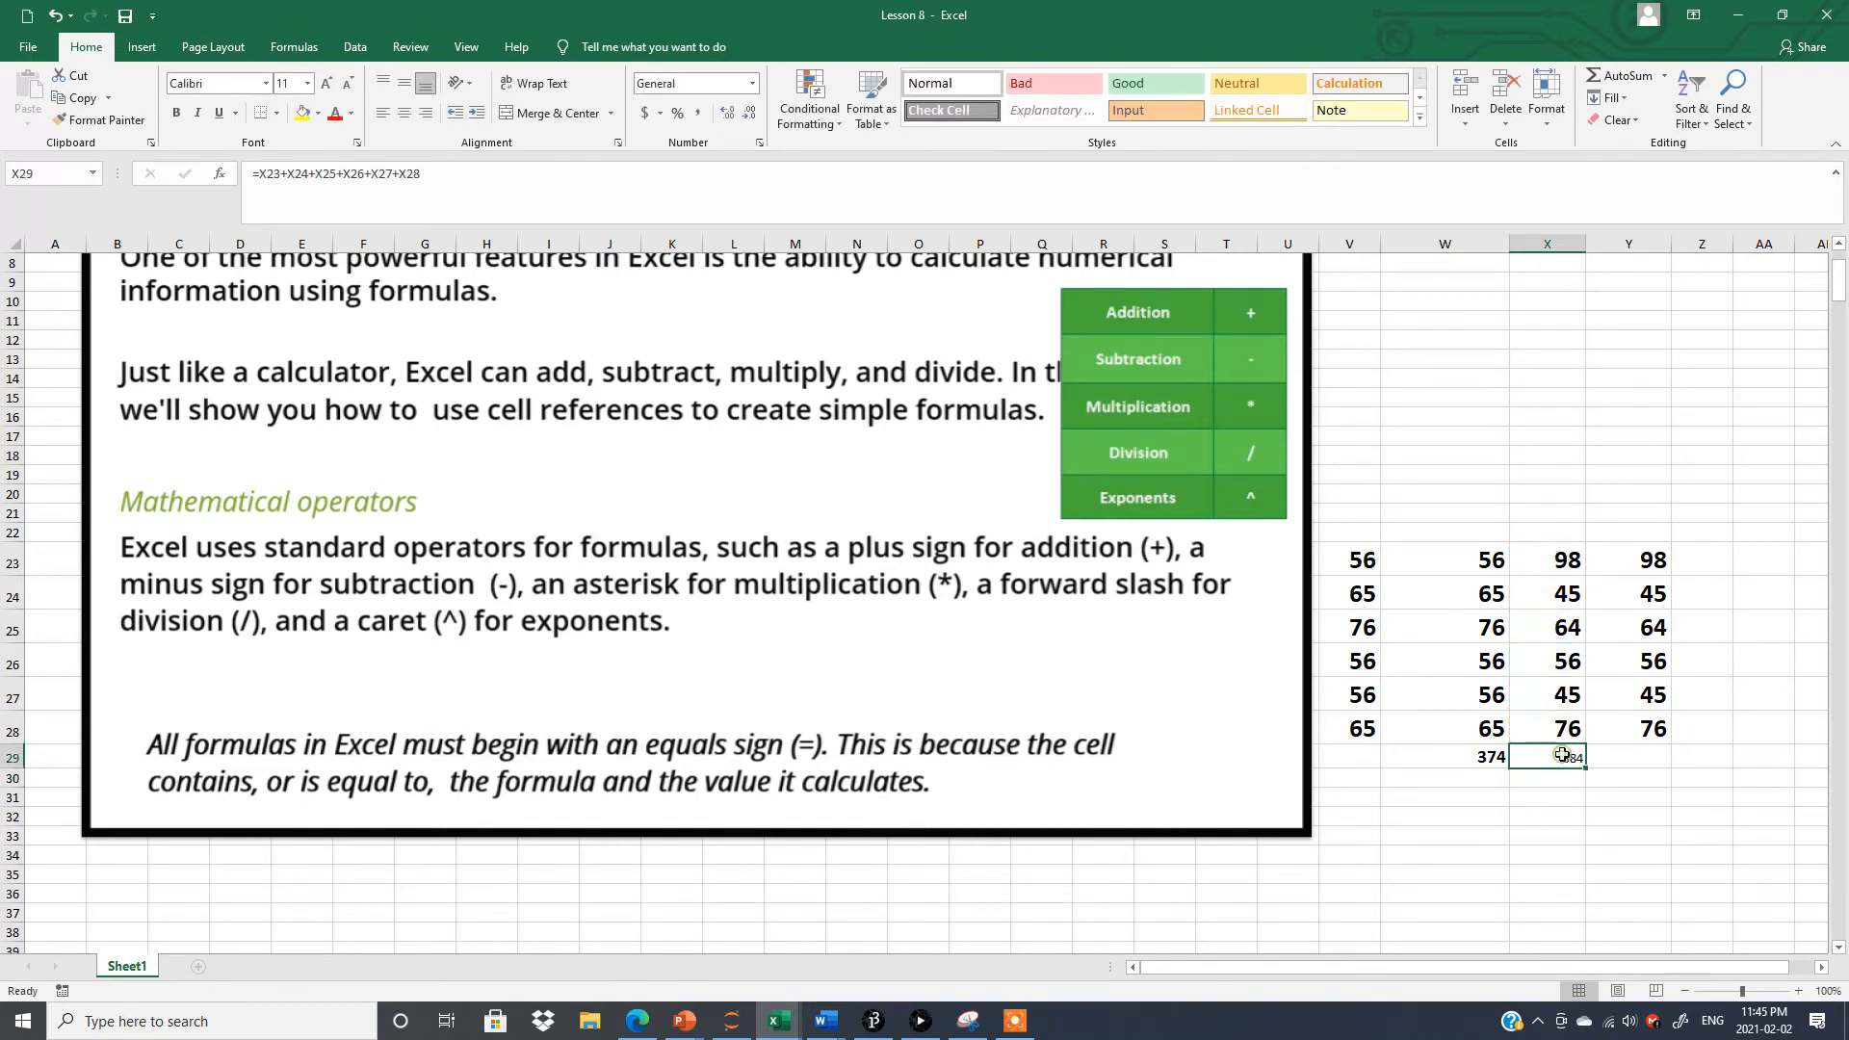
left_click(178, 114)
left_click(307, 83)
left_click(1602, 819)
left_click(1600, 843)
left_click(1552, 754)
left_click(1457, 757)
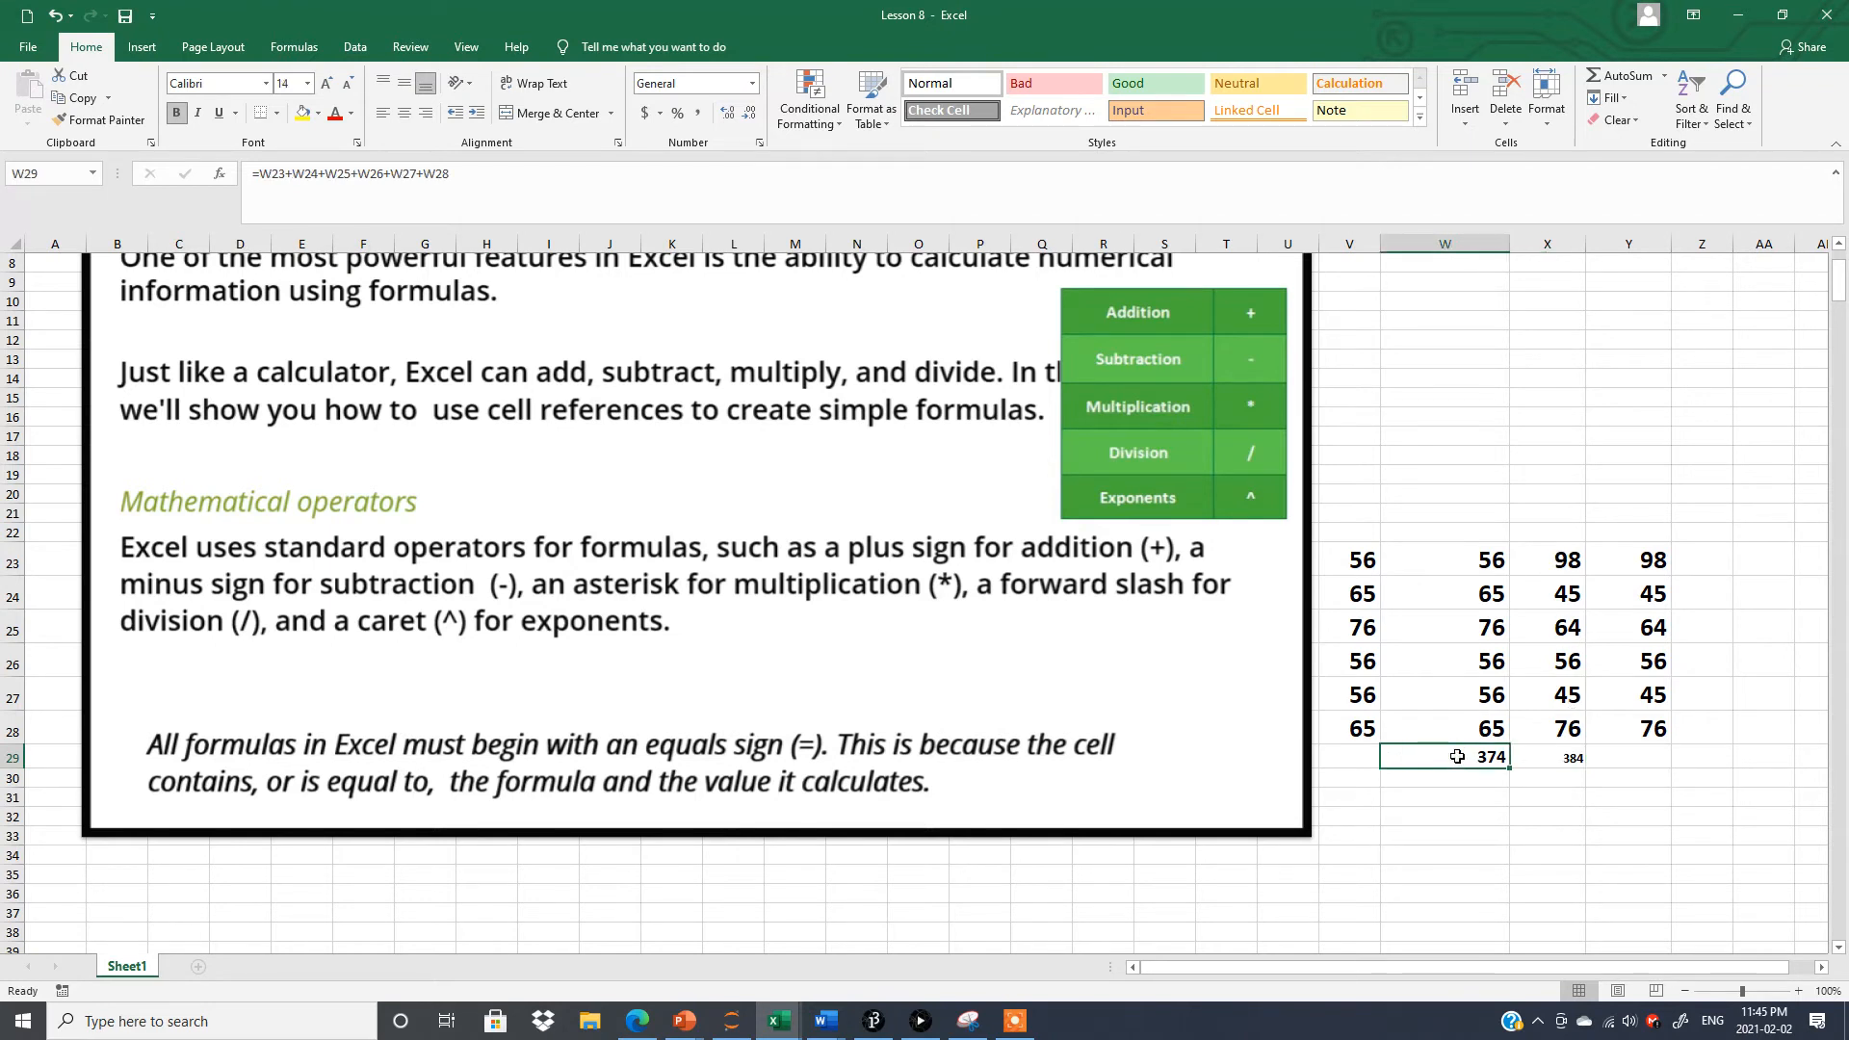
left_click(1615, 759)
left_click(1459, 757)
left_click(1547, 755)
Total column Y in cell Y29 with the SUM function over the range Y23:Y28.
left_click(1635, 758)
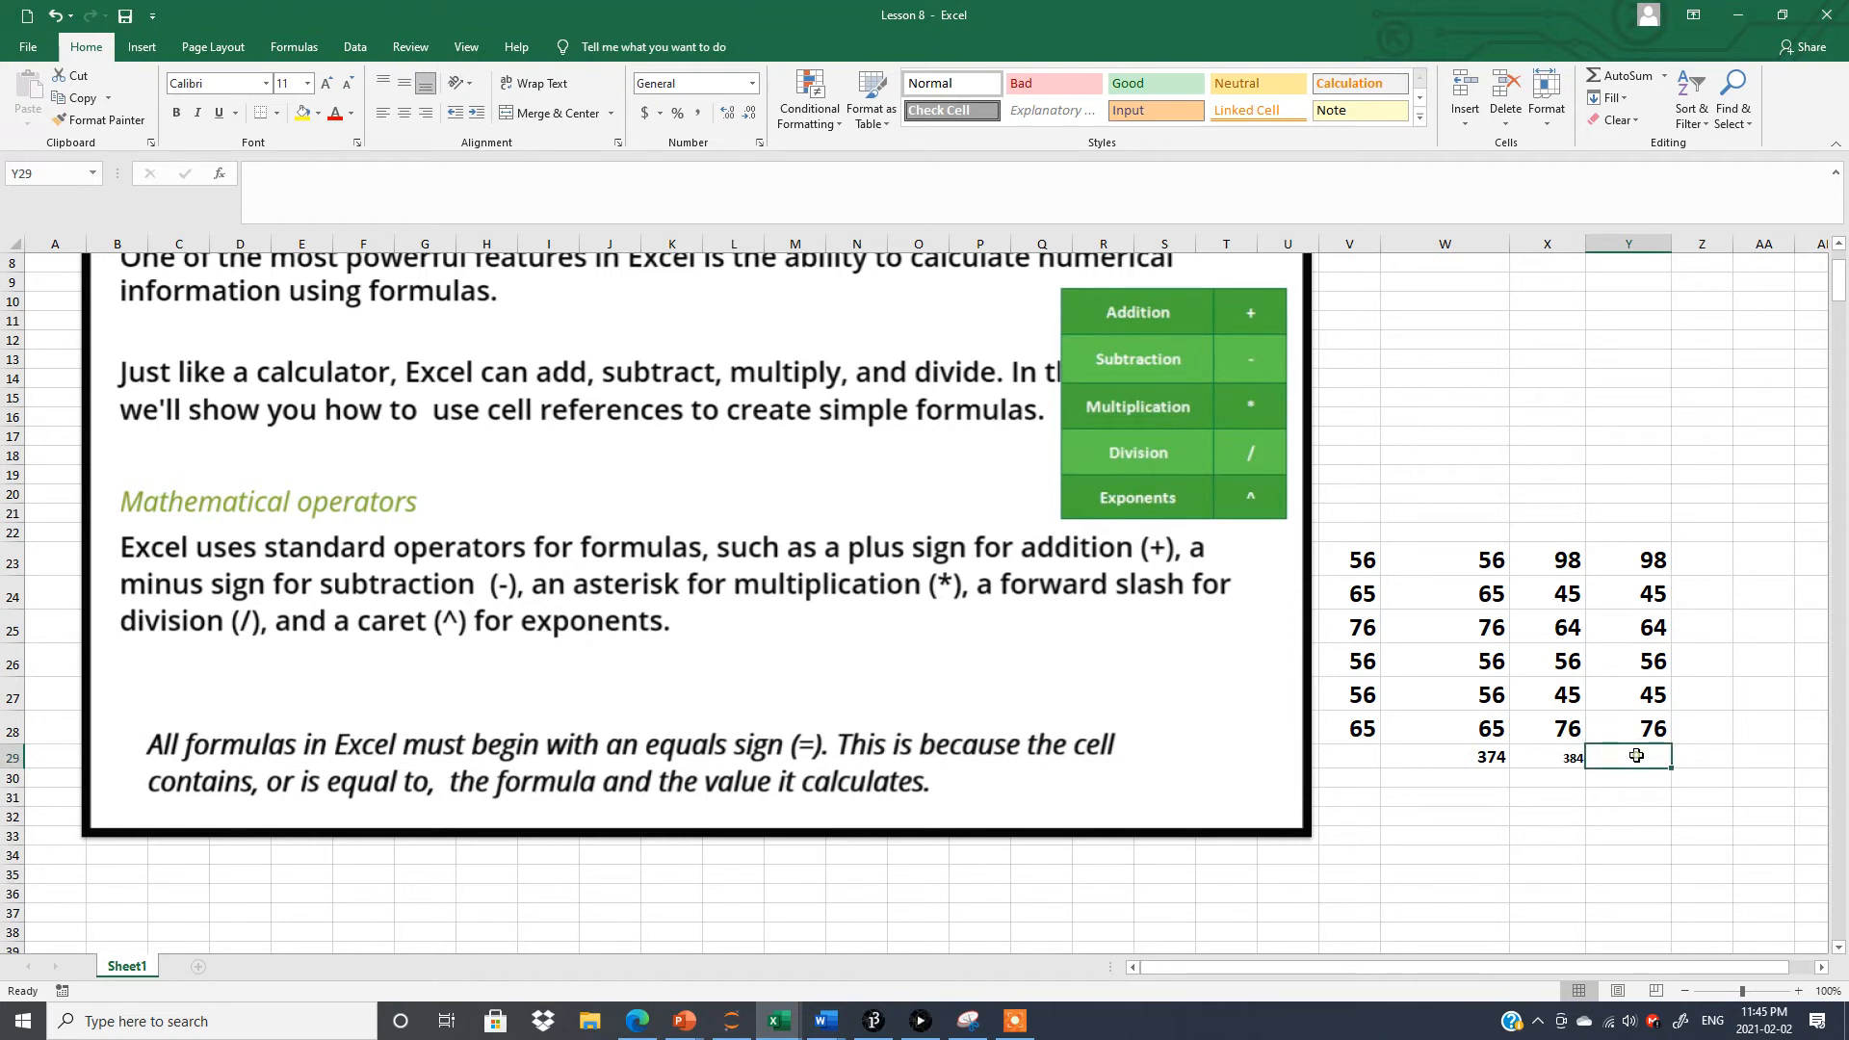
type("=")
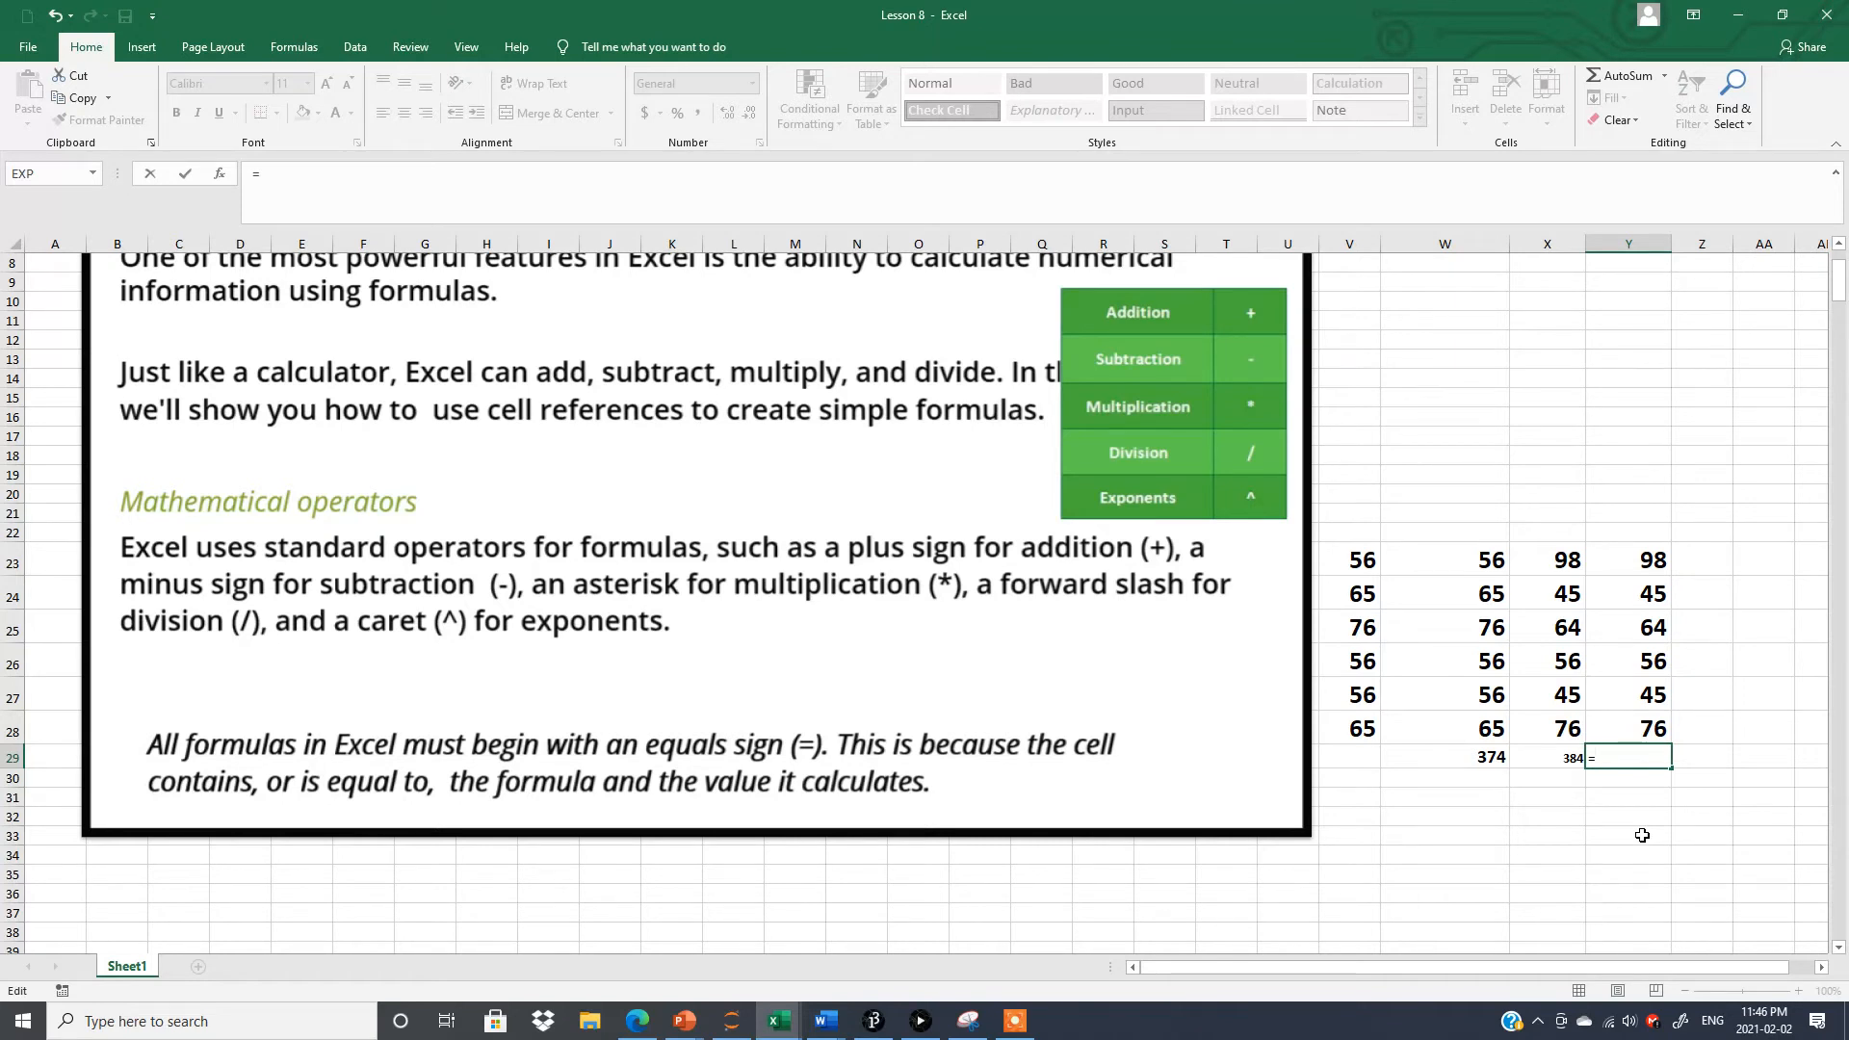
type("sum")
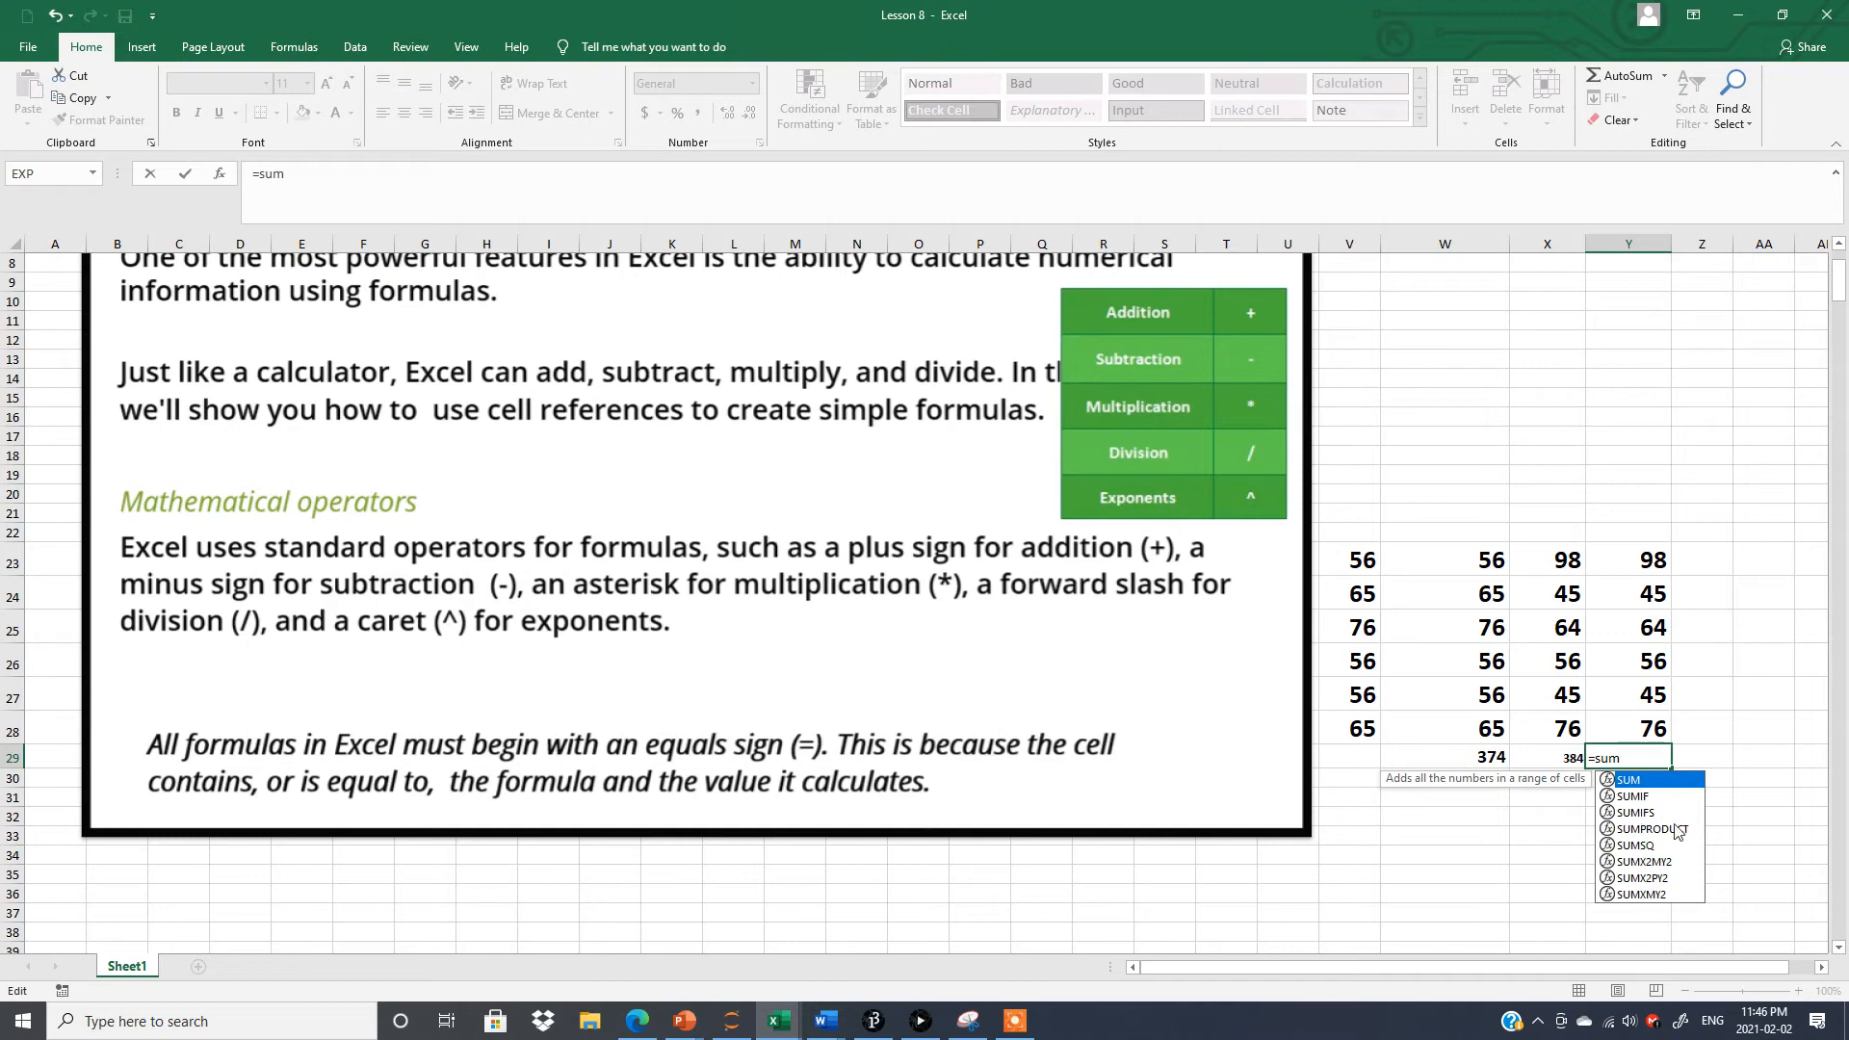
double_click(1629, 780)
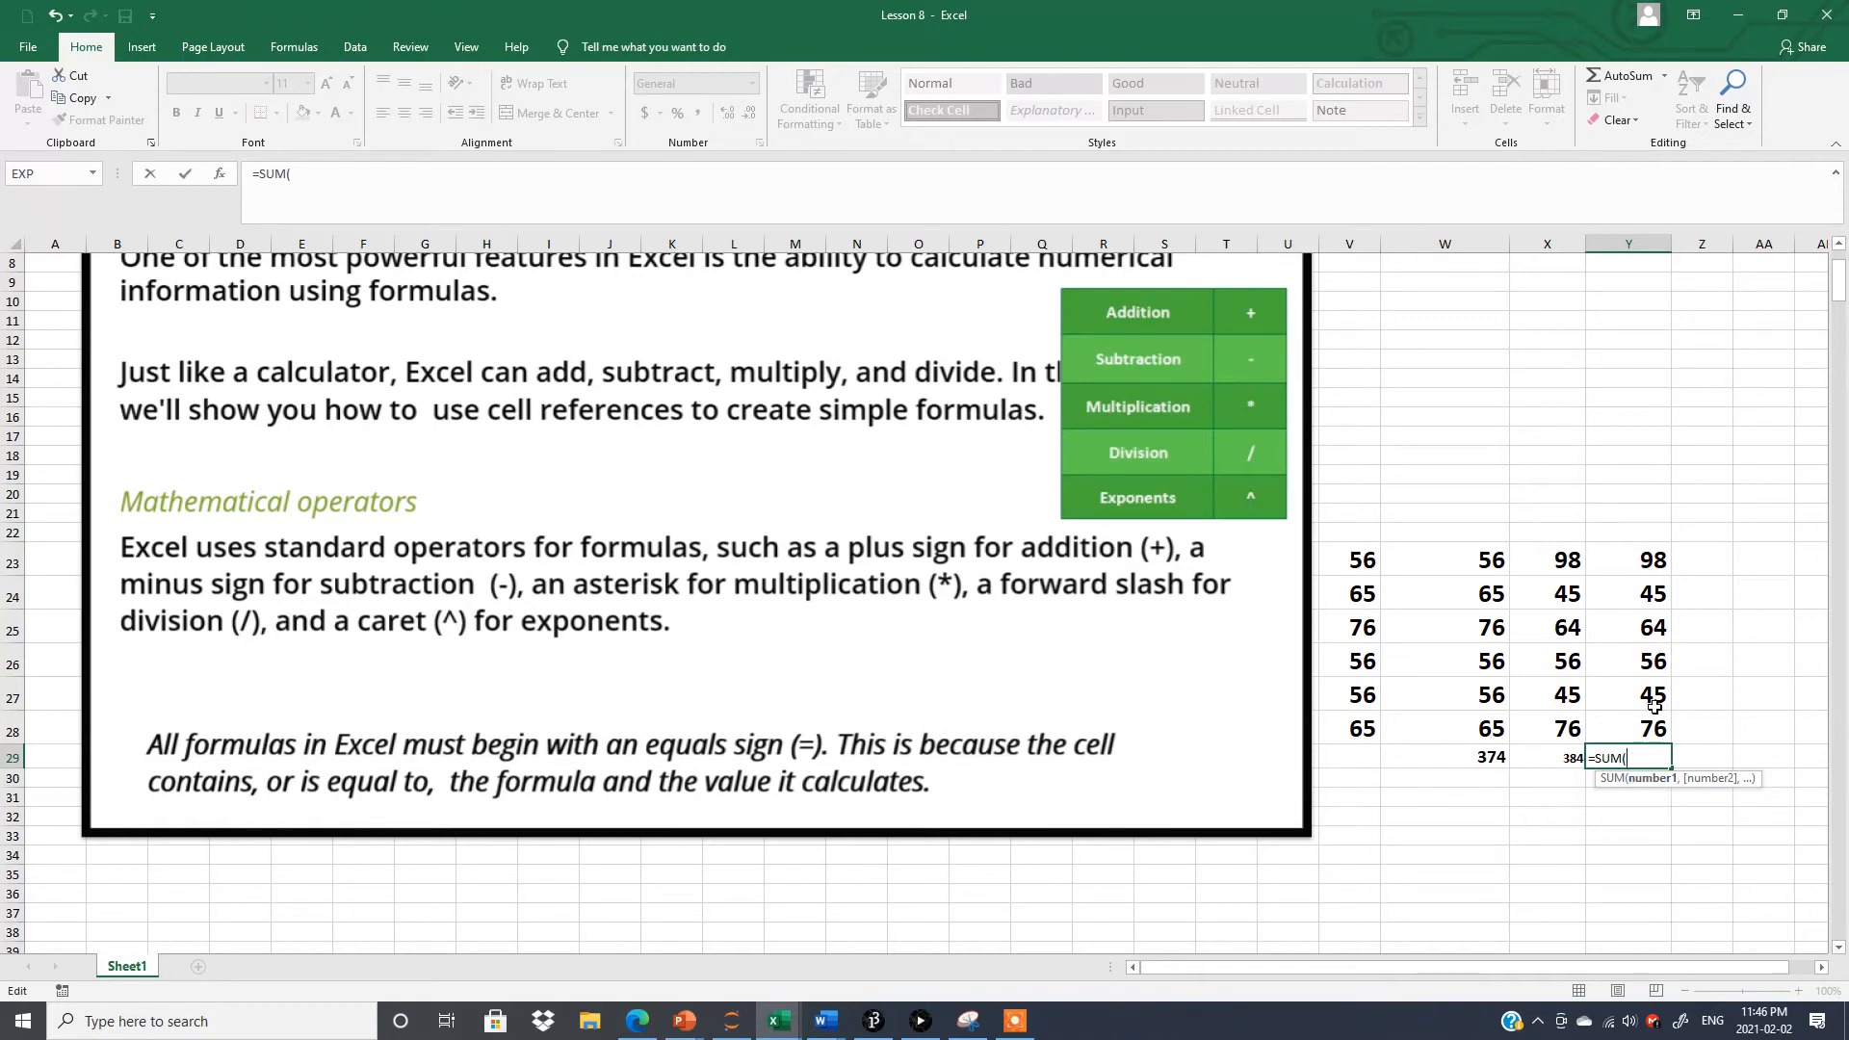
left_click_drag(1644, 558, 1644, 728)
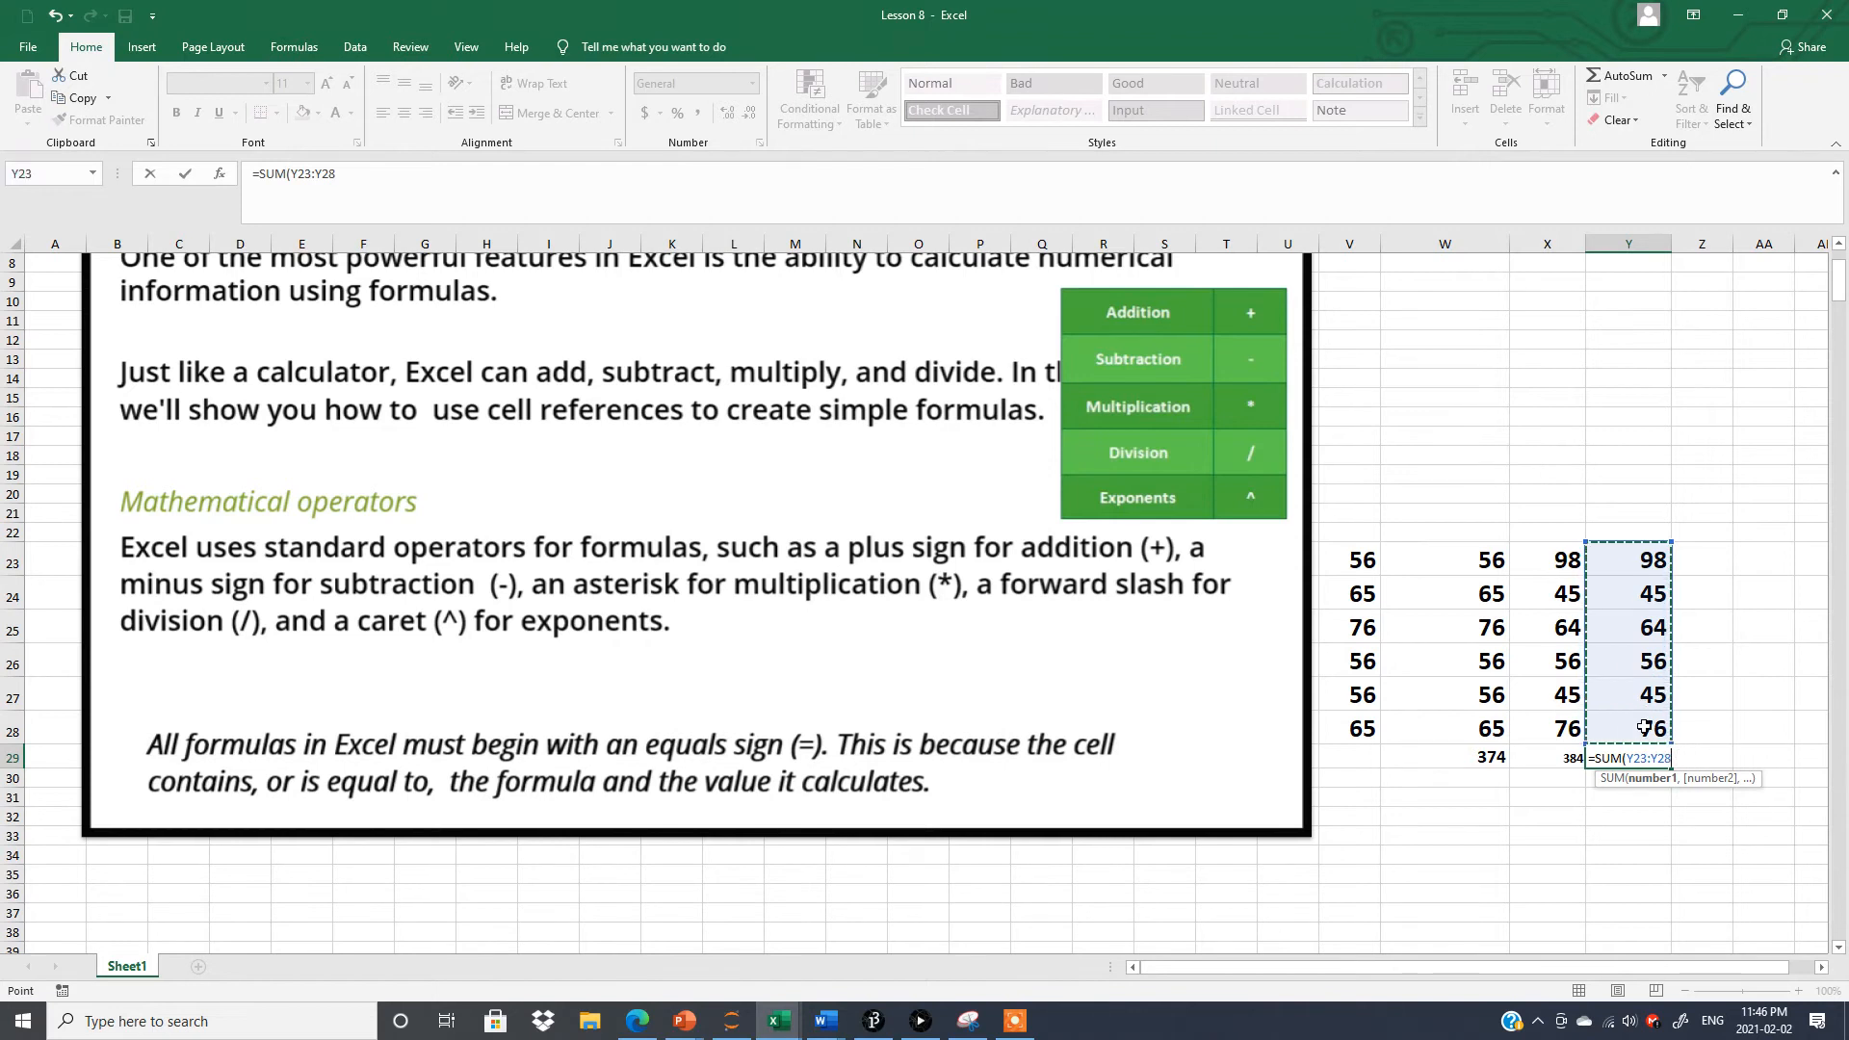
type(")")
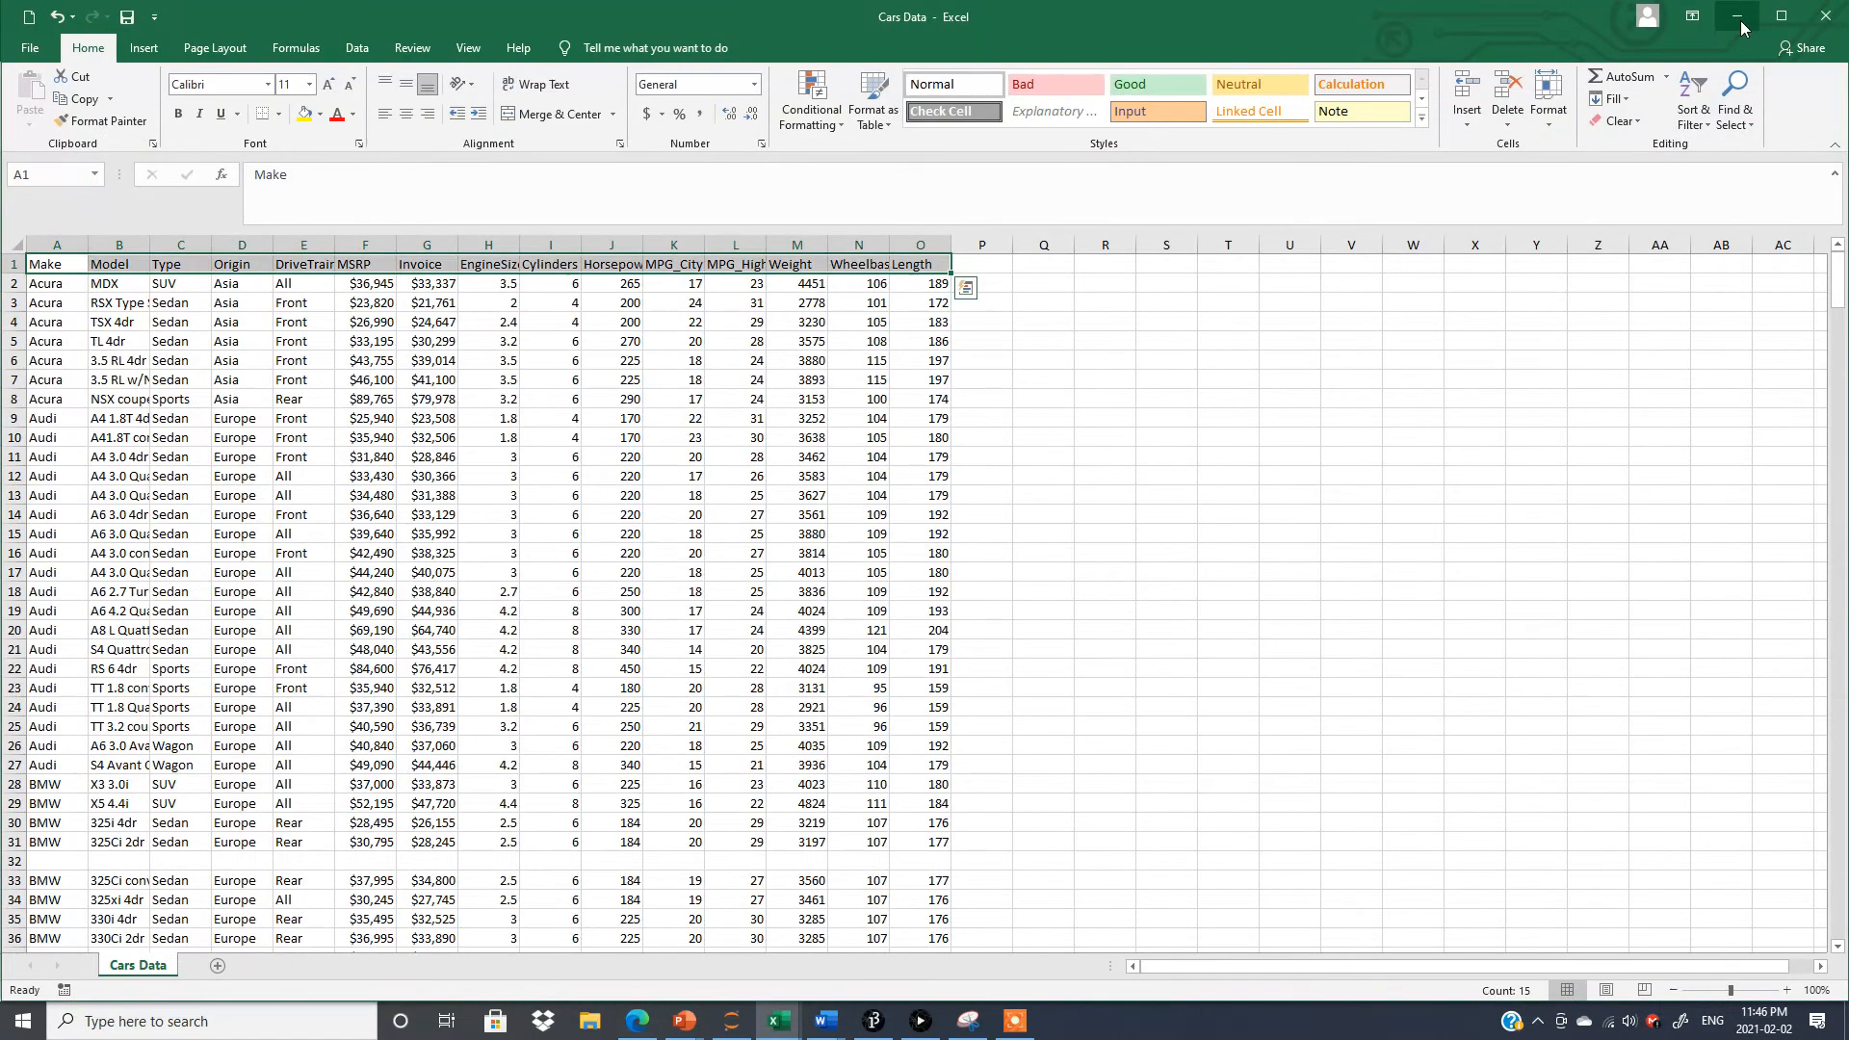
left_click(1740, 23)
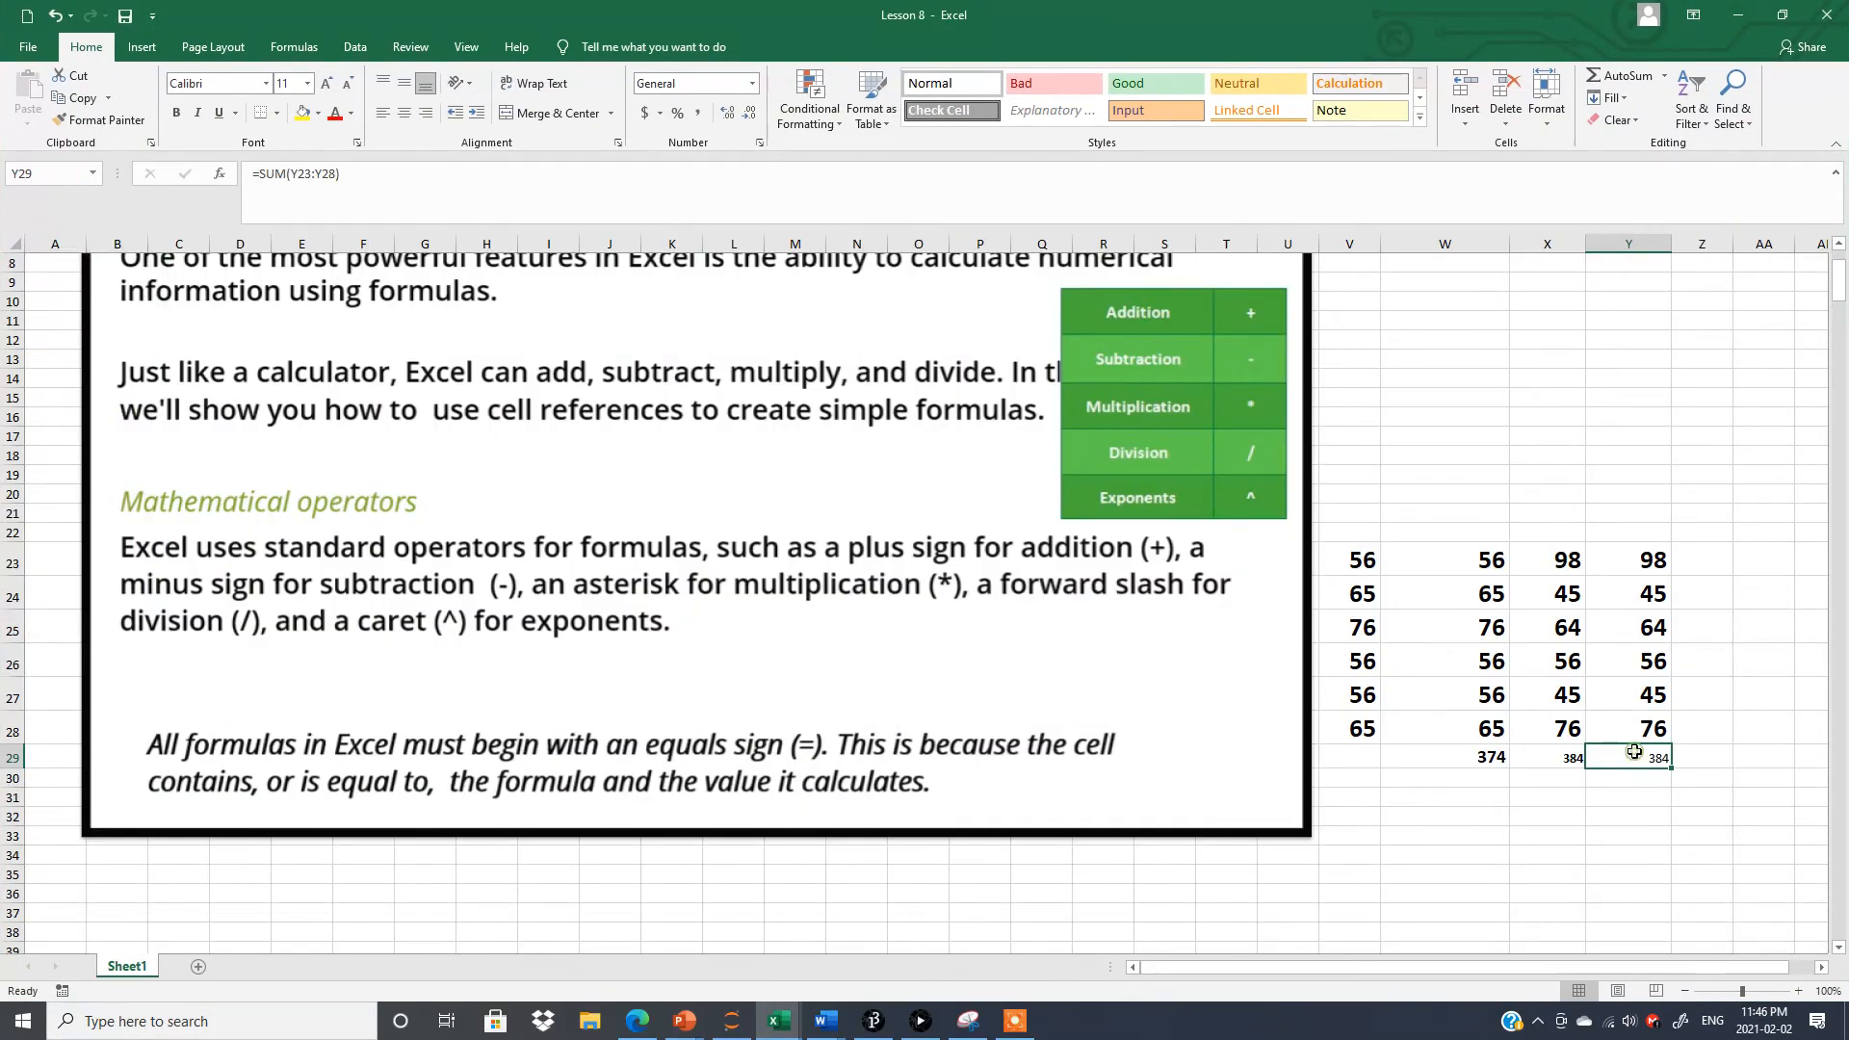
Format the total in Y29 as bold with font size 18.
left_click(176, 112)
left_click(308, 84)
left_click(288, 241)
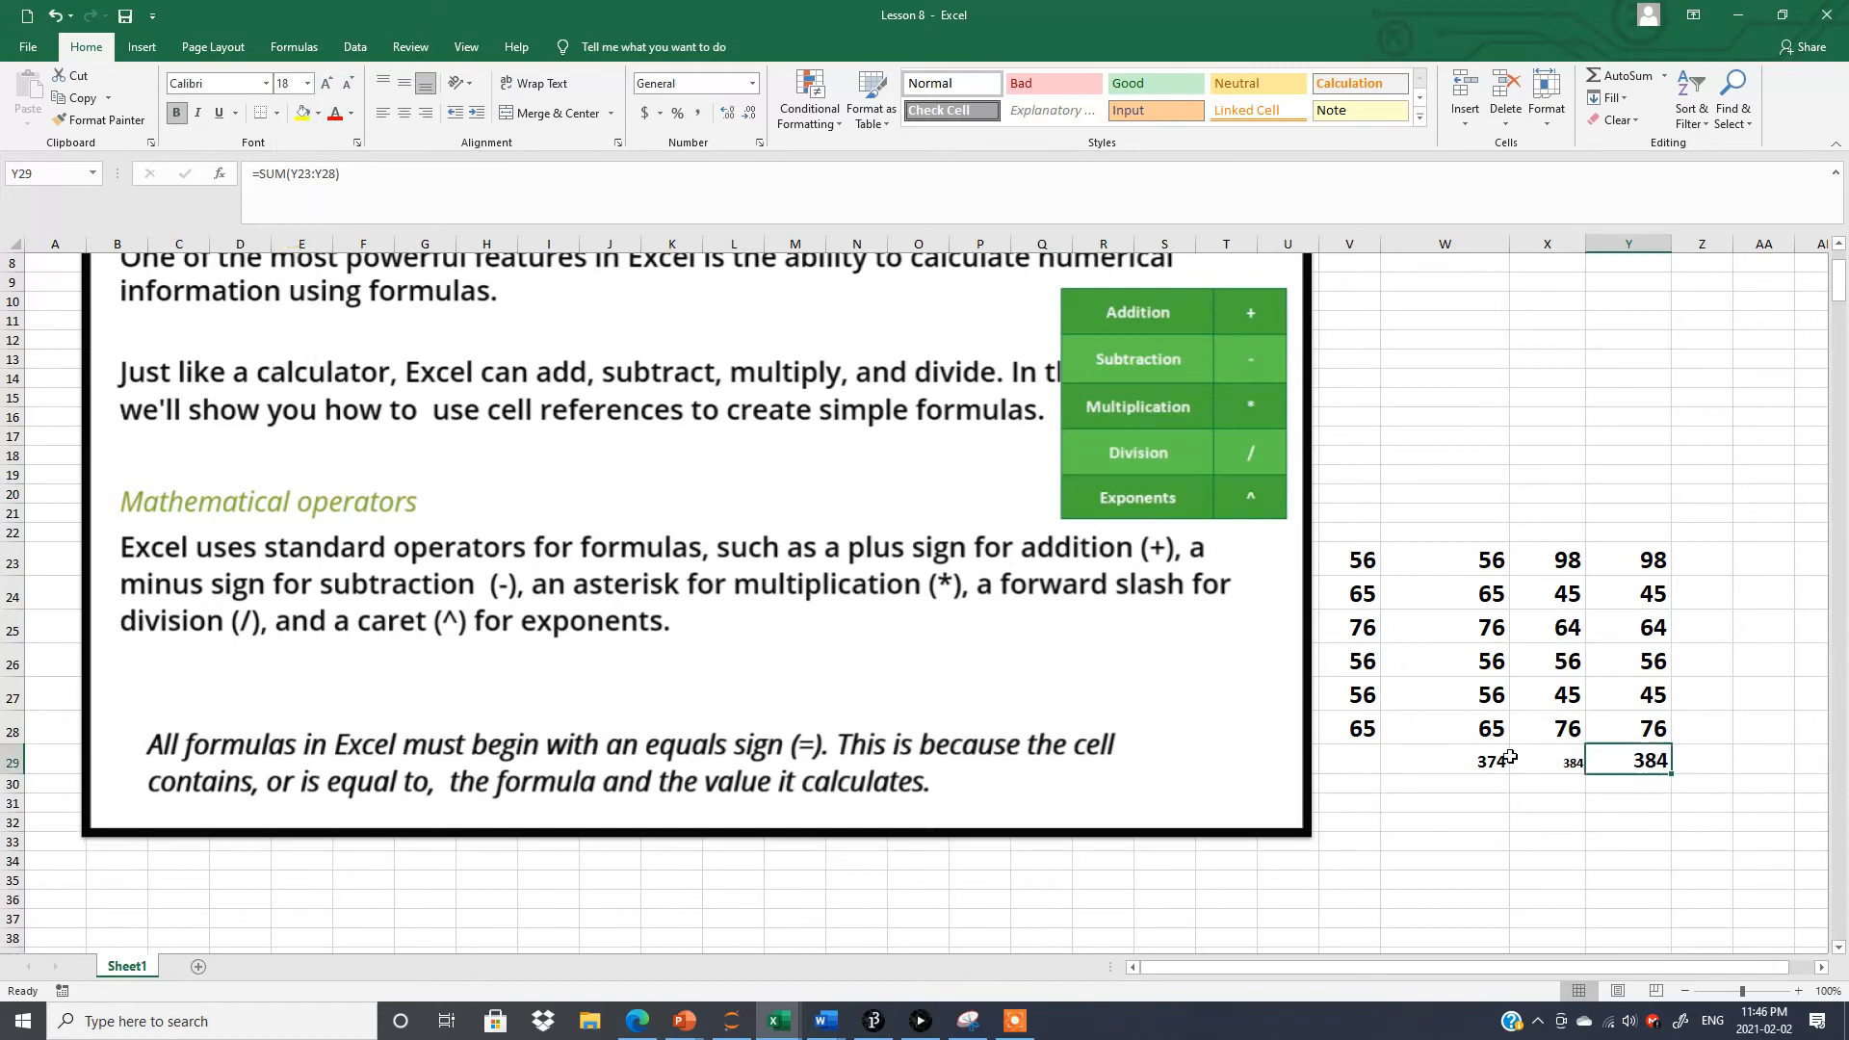
left_click(1626, 832)
left_click(1653, 759)
Copy the formatting of the total in Y29 onto the total in X29 with Format Painter.
left_click(1556, 761)
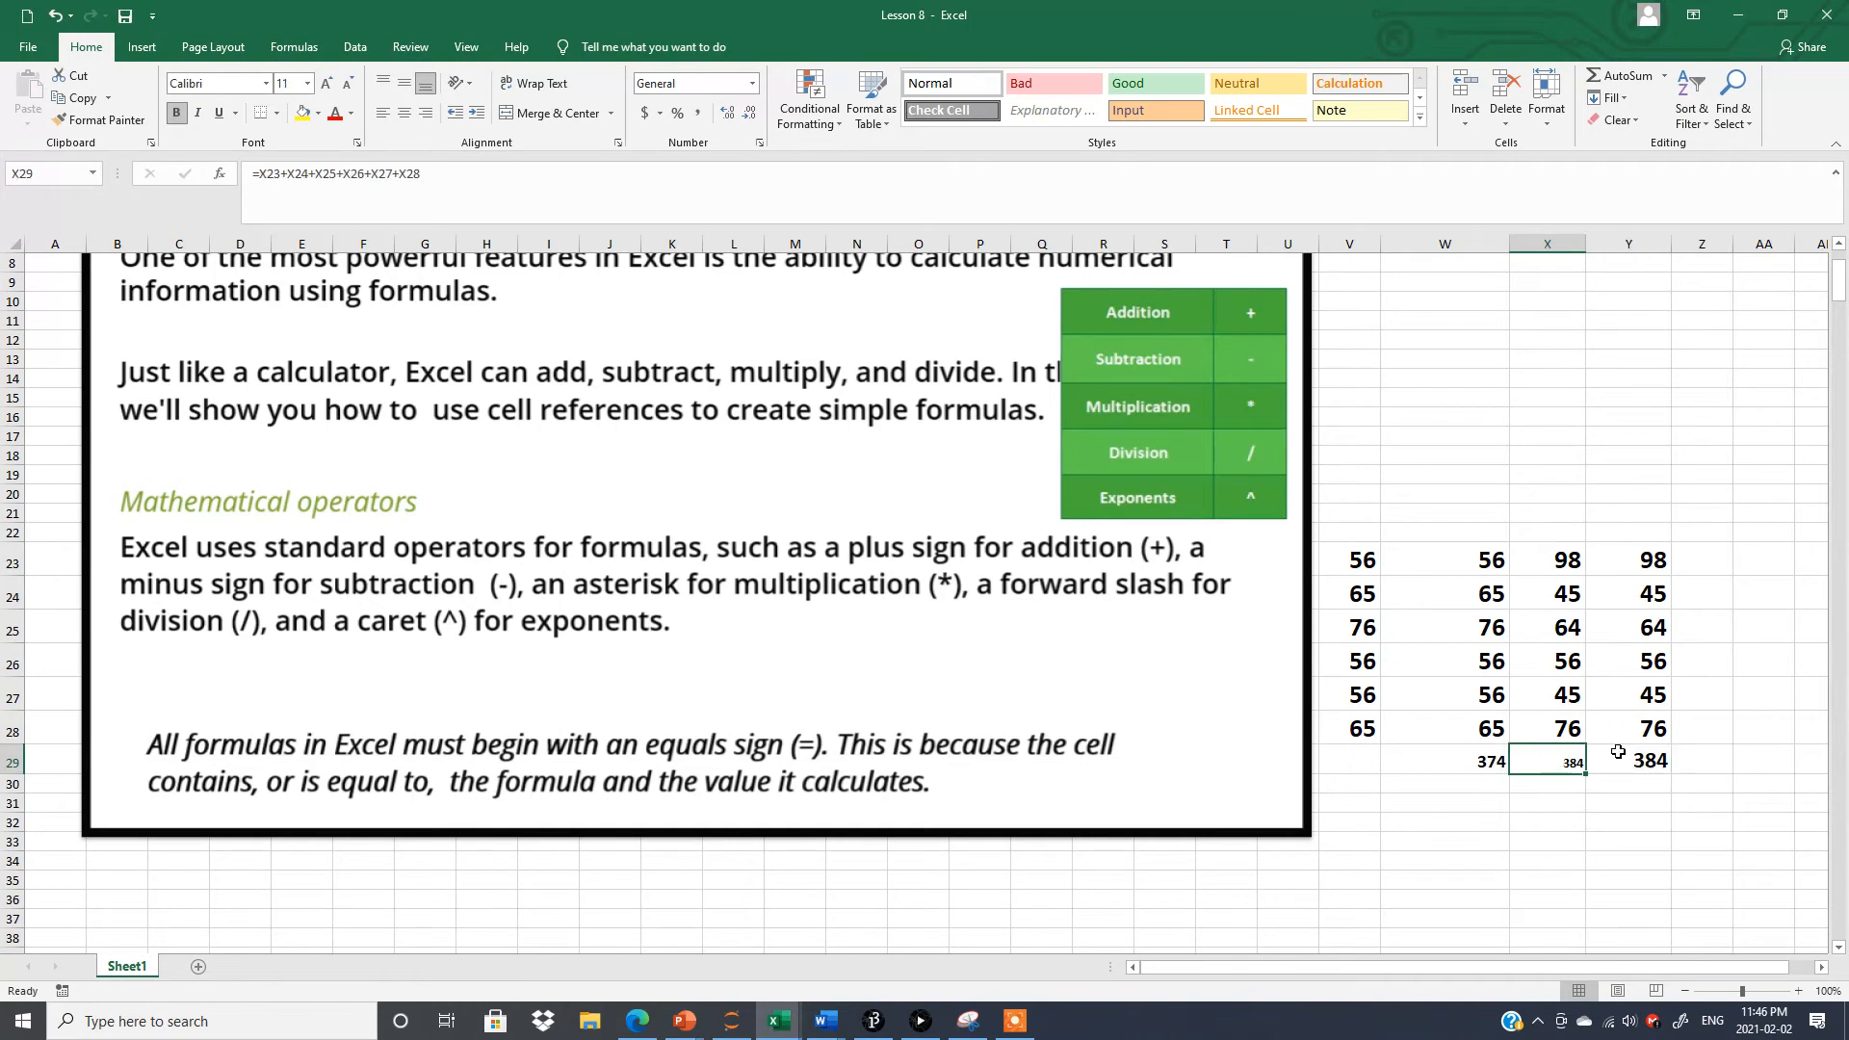
left_click(1623, 752)
left_click(1554, 762)
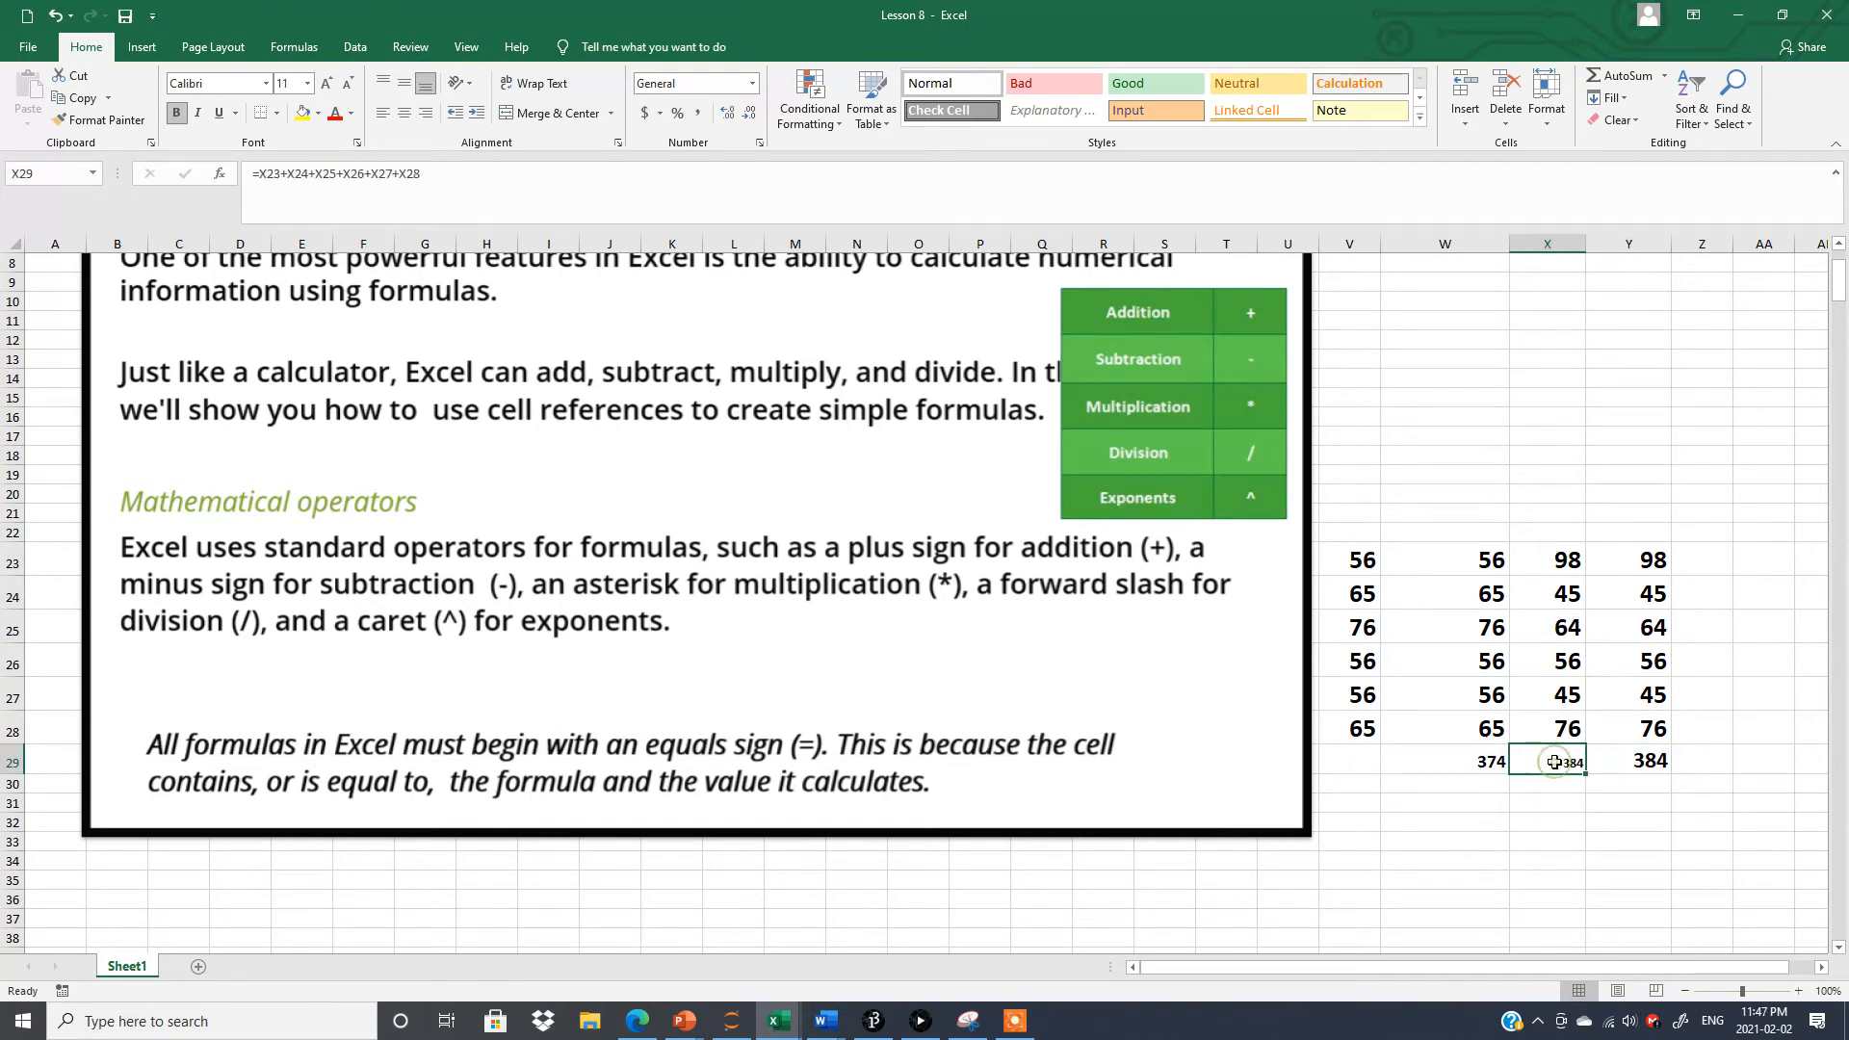
left_click(1634, 760)
left_click(100, 119)
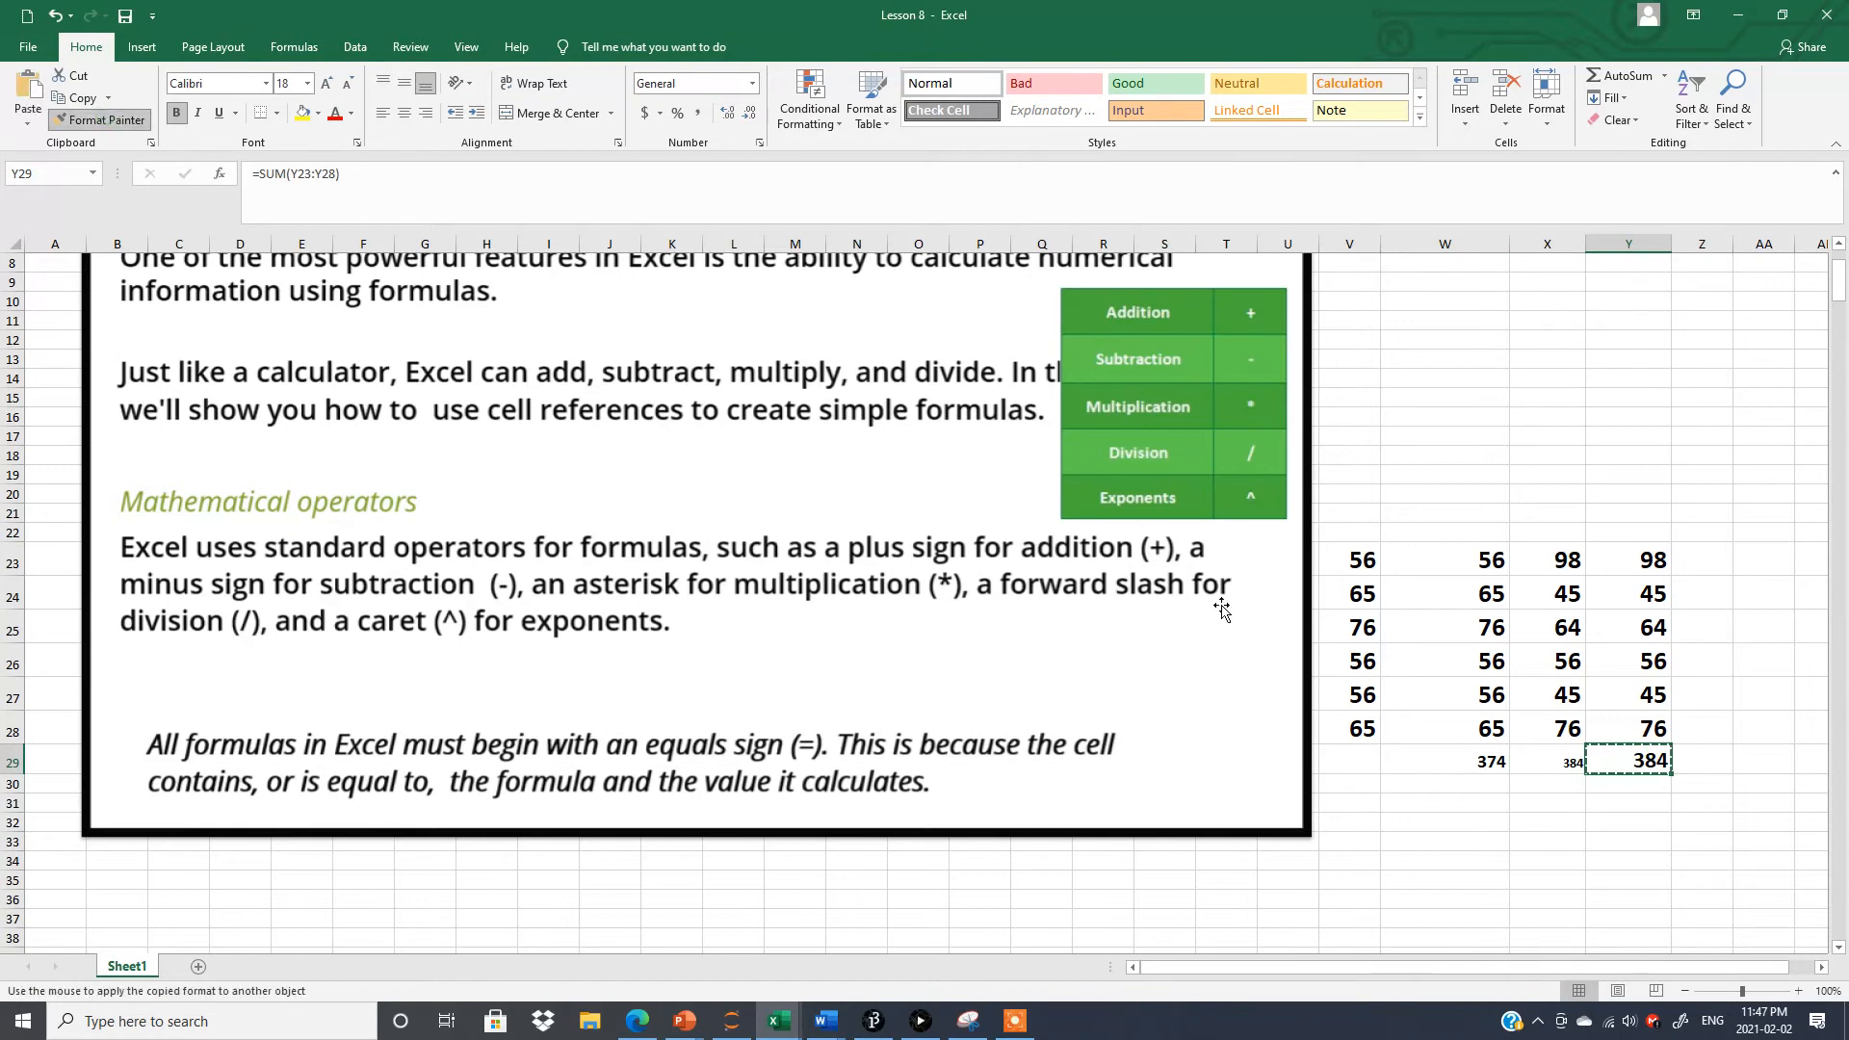
left_click(1554, 757)
left_click(1579, 805)
left_click(1558, 761)
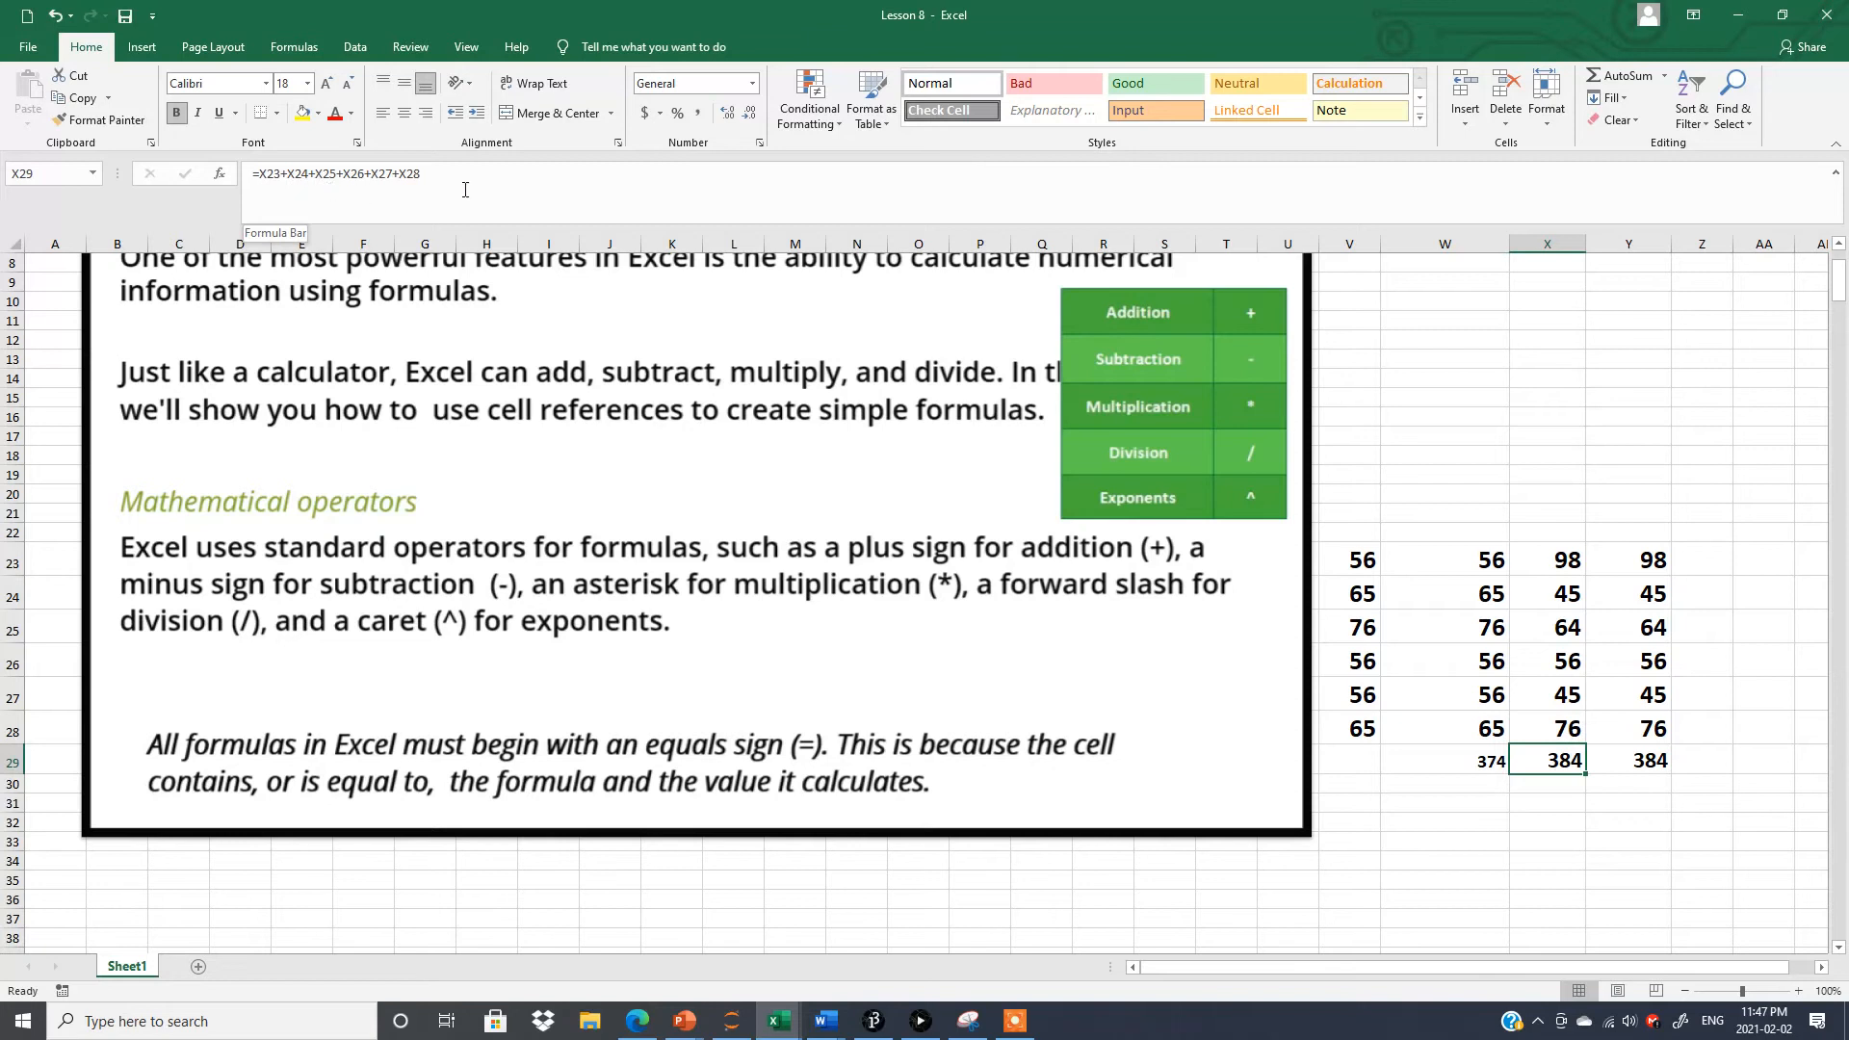
Fill the values of Y23:Y28 across into Z23:Z28.
left_click(1634, 763)
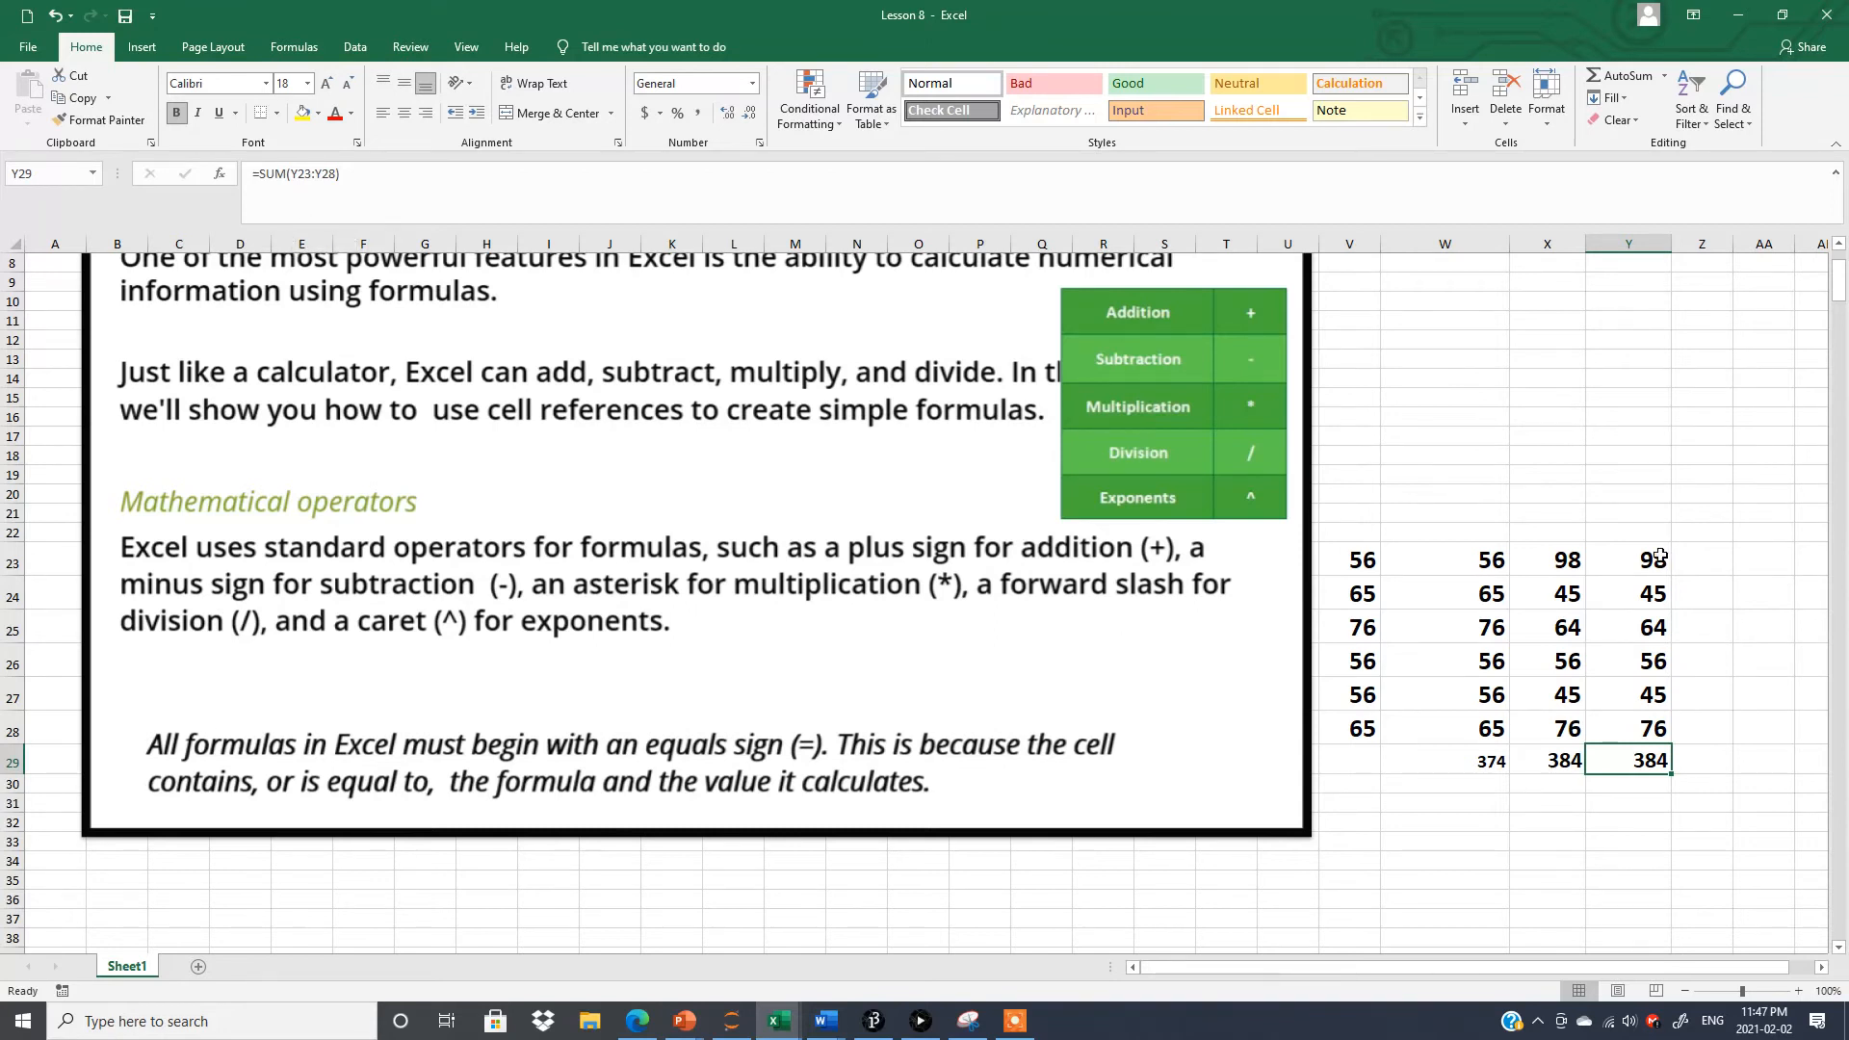
left_click_drag(1664, 558, 1724, 738)
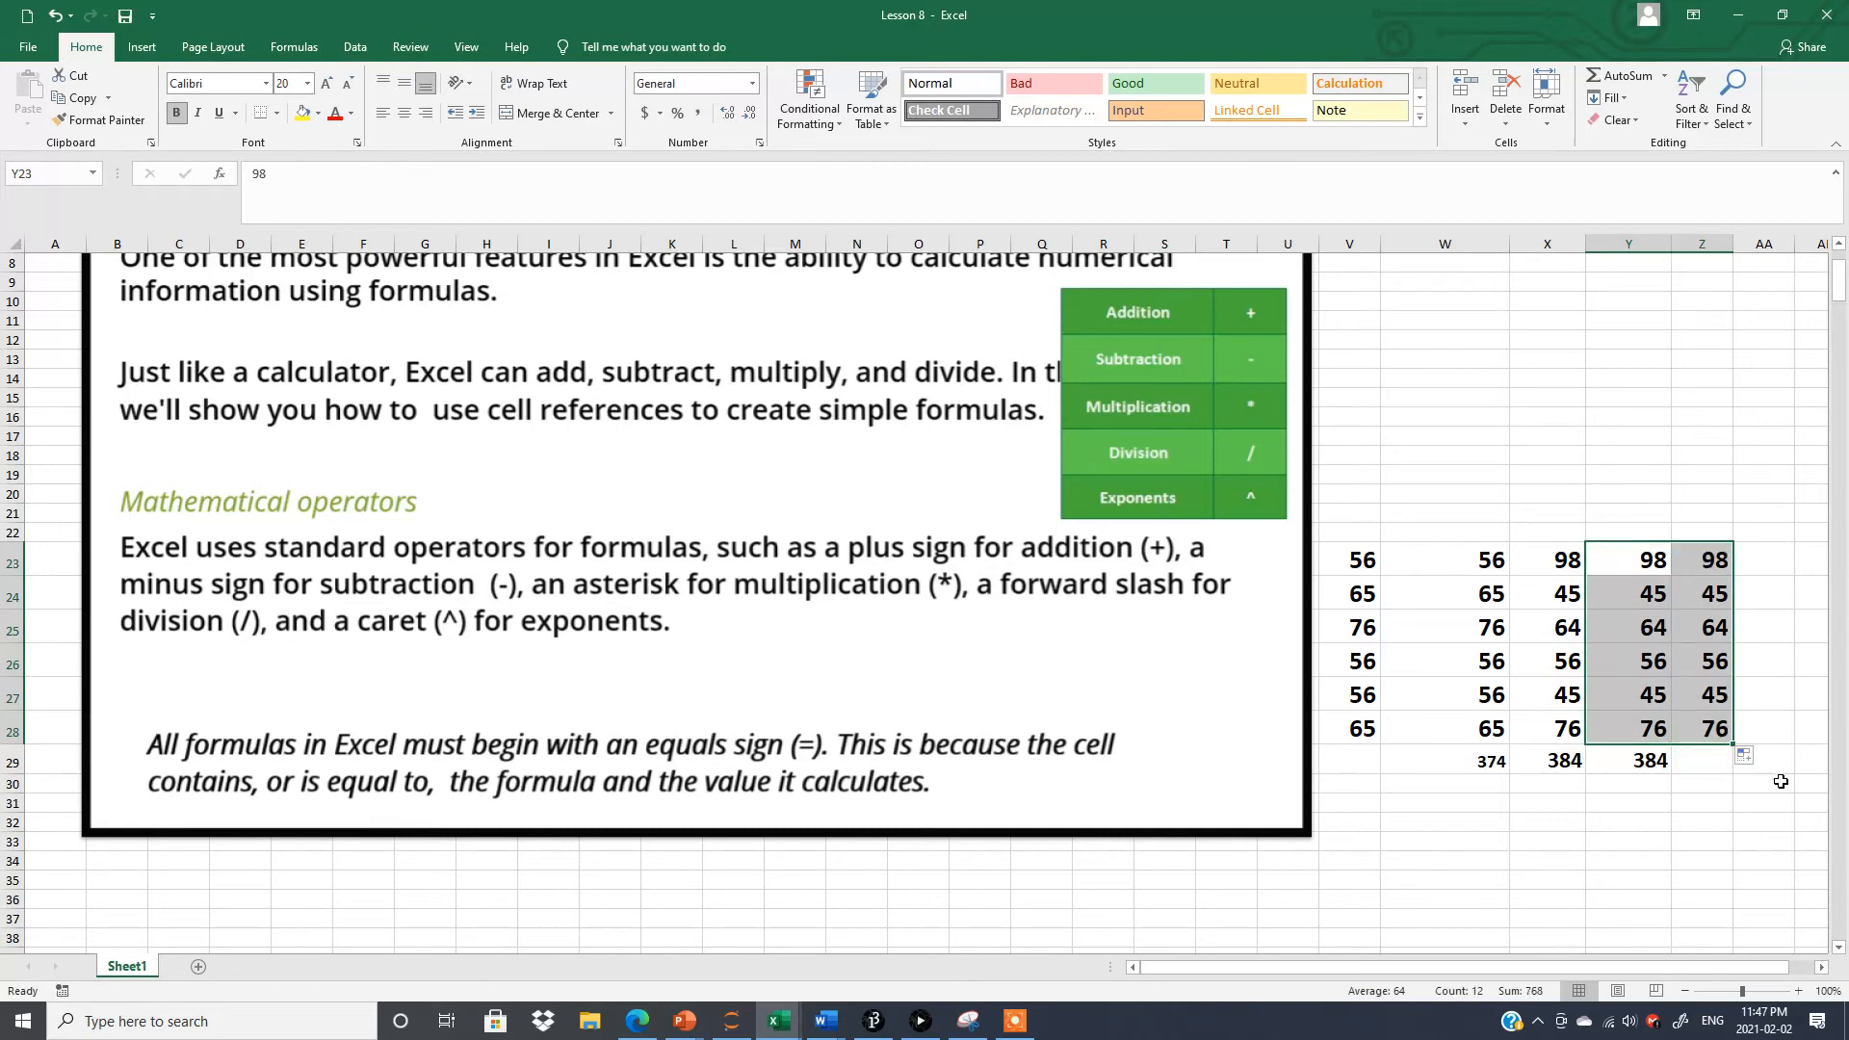
left_click(1702, 579)
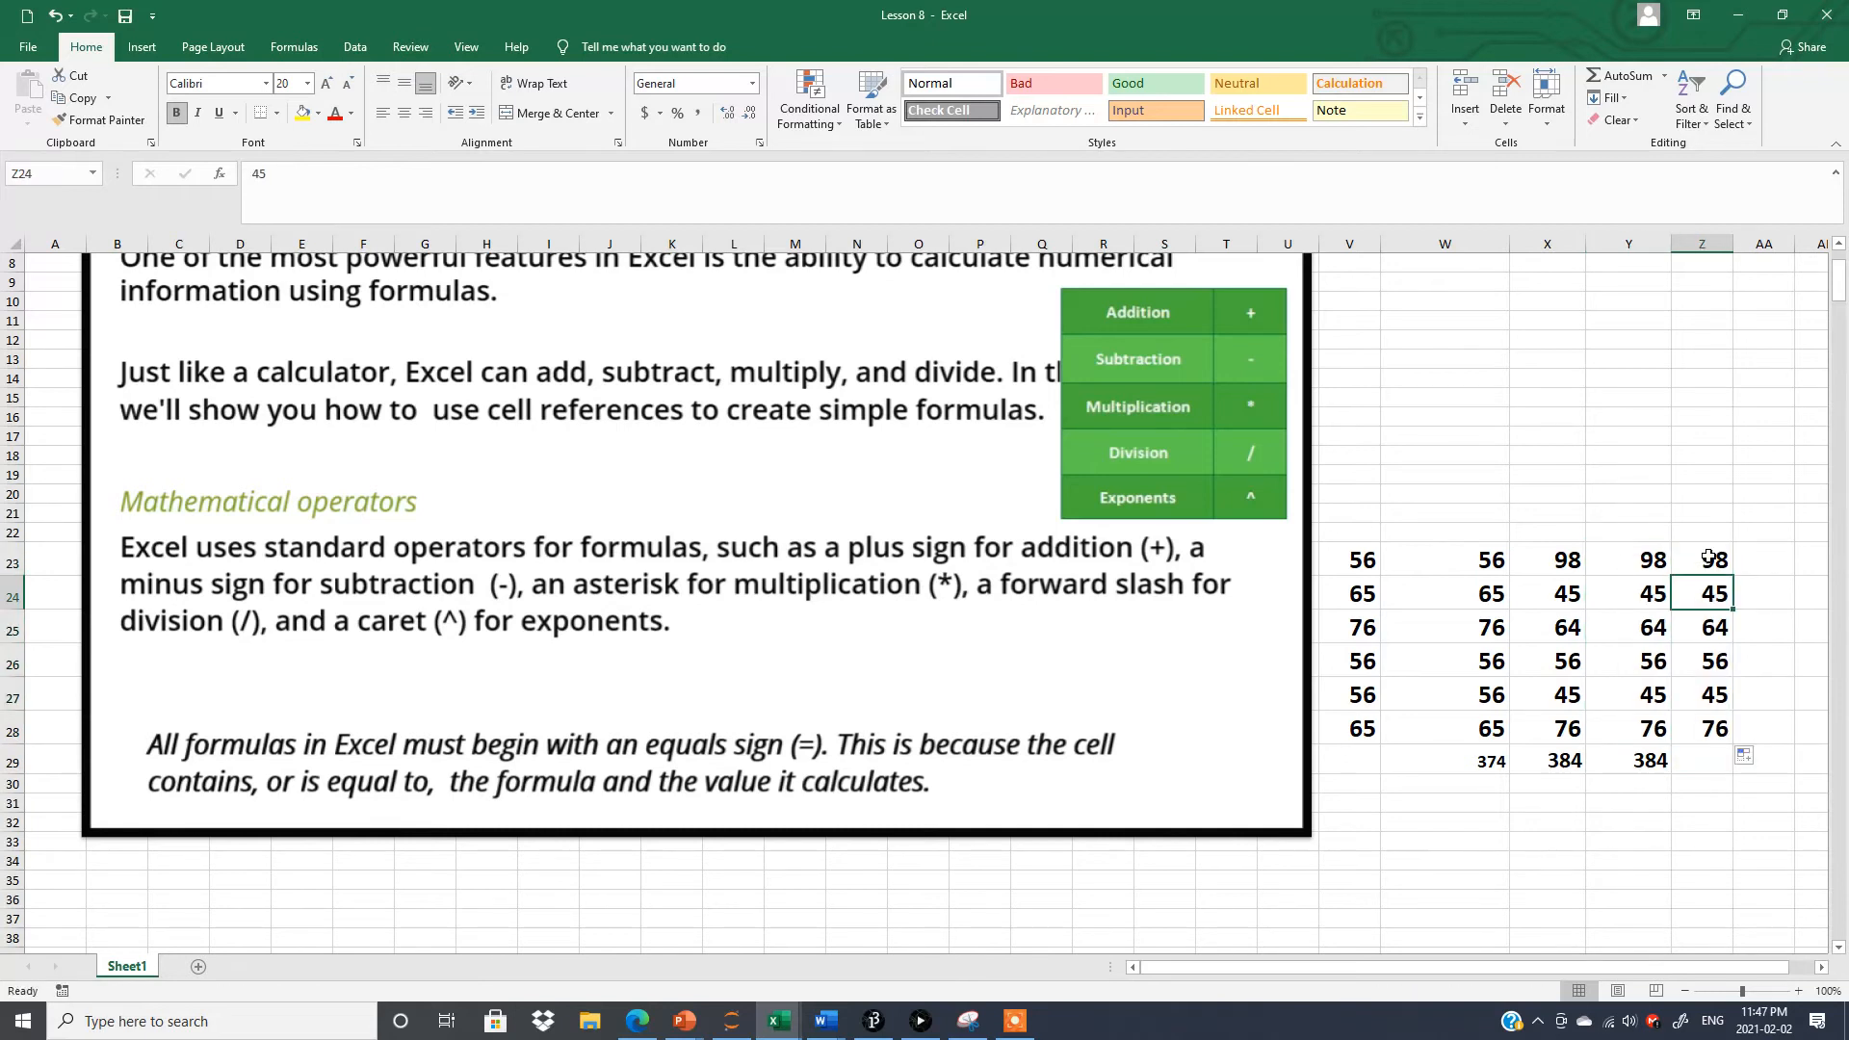
Total column Z in cell Z29 by applying AutoSum to the selected range Z23:Z29.
left_click_drag(1707, 556, 1716, 755)
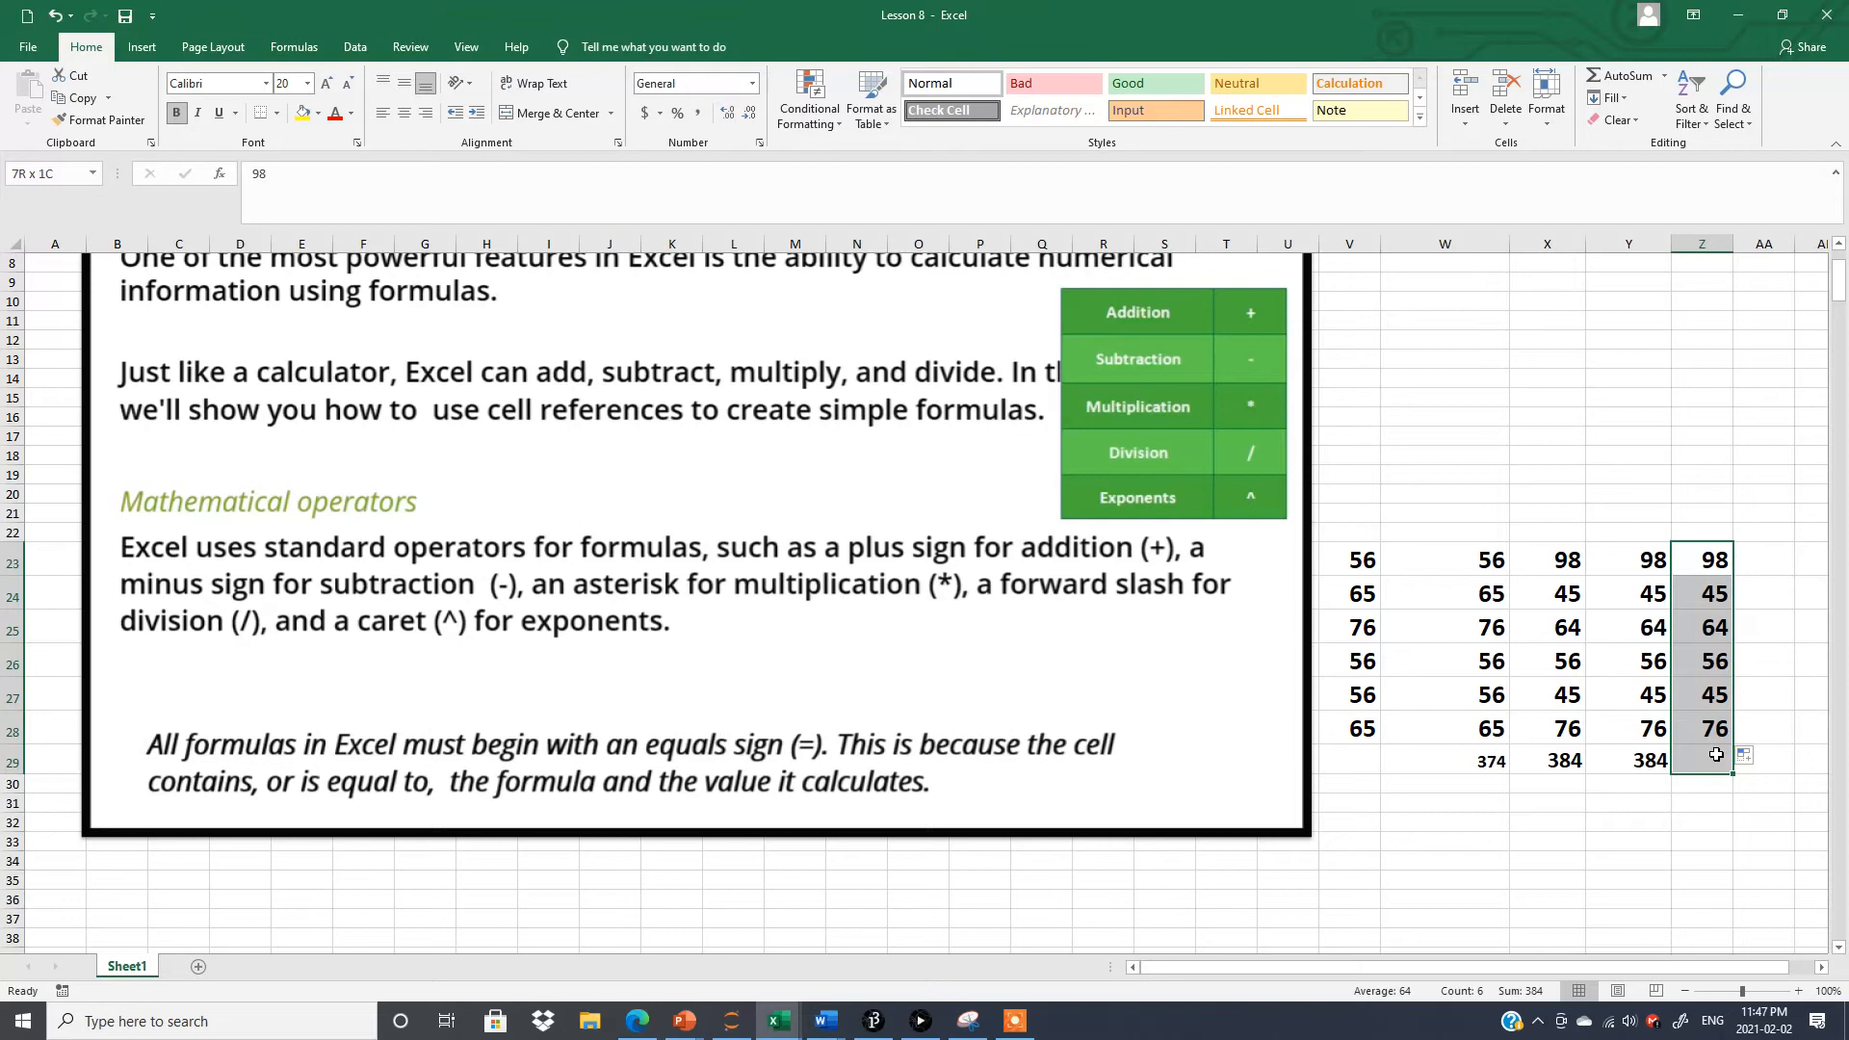
left_click_drag(1716, 755, 1720, 755)
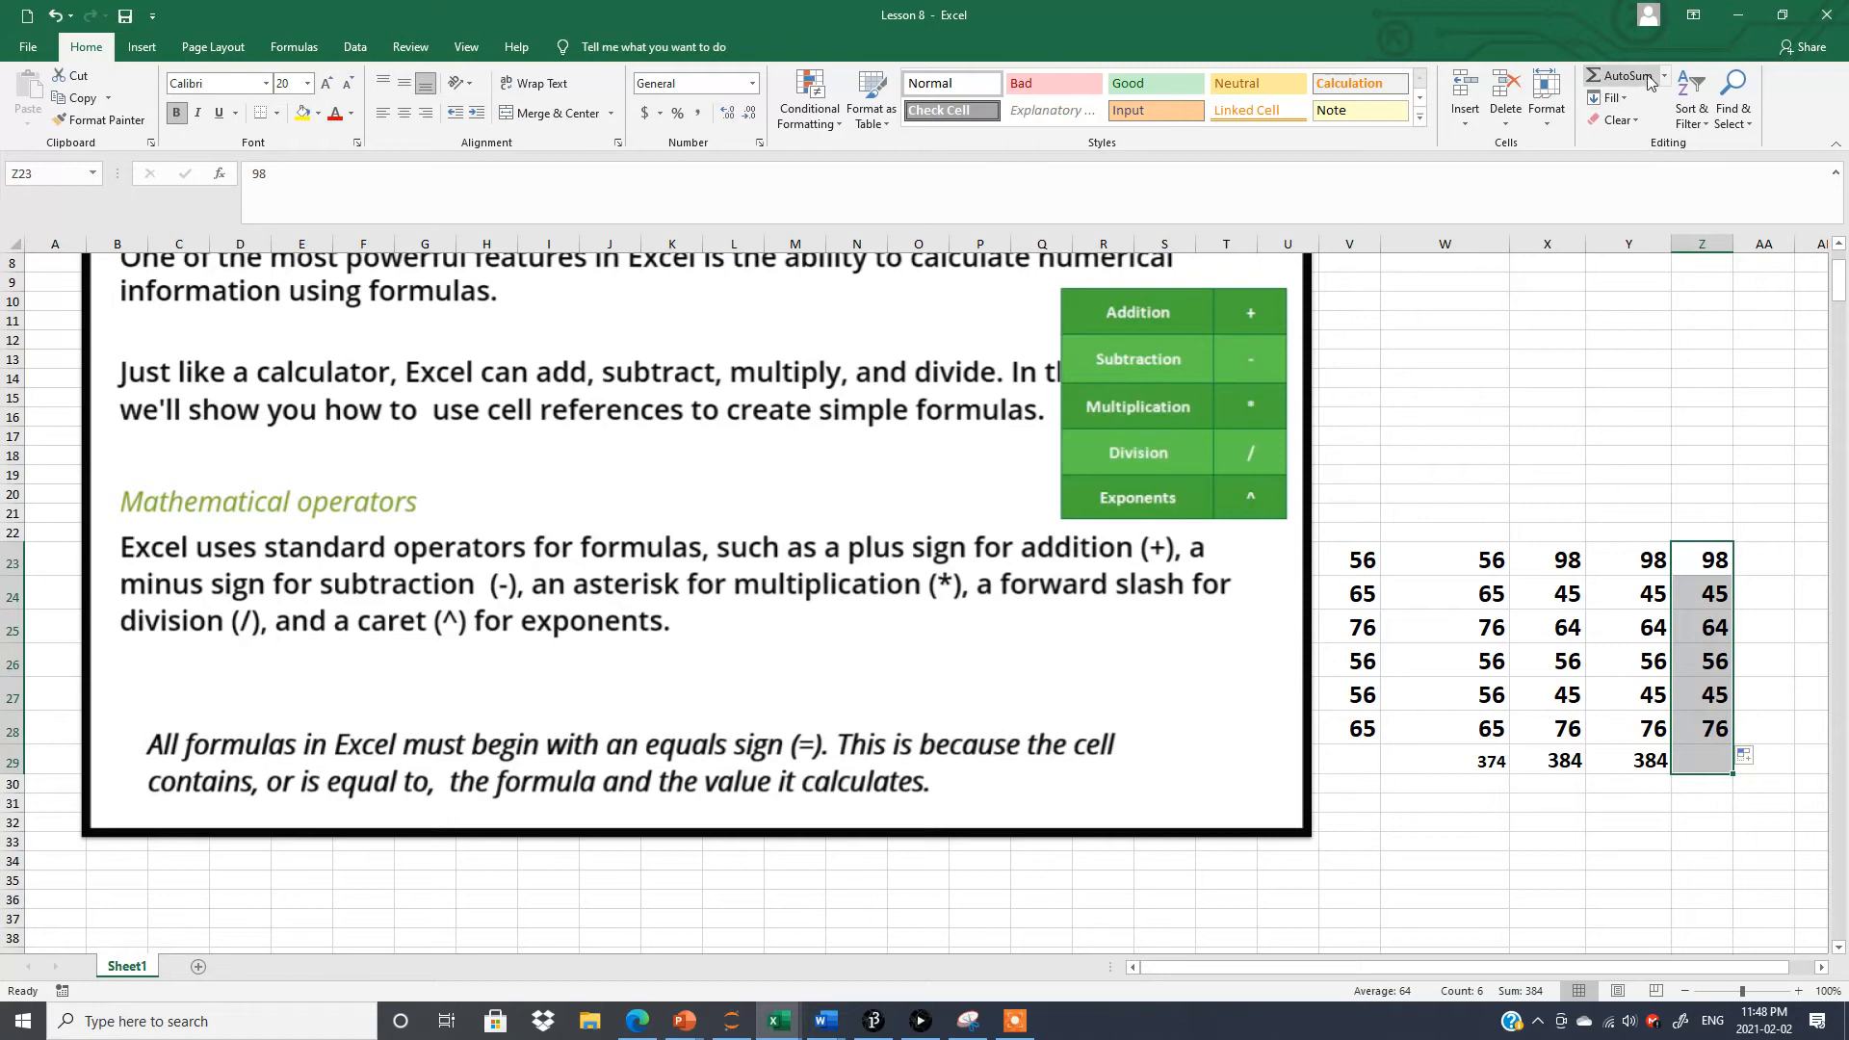
left_click(1605, 78)
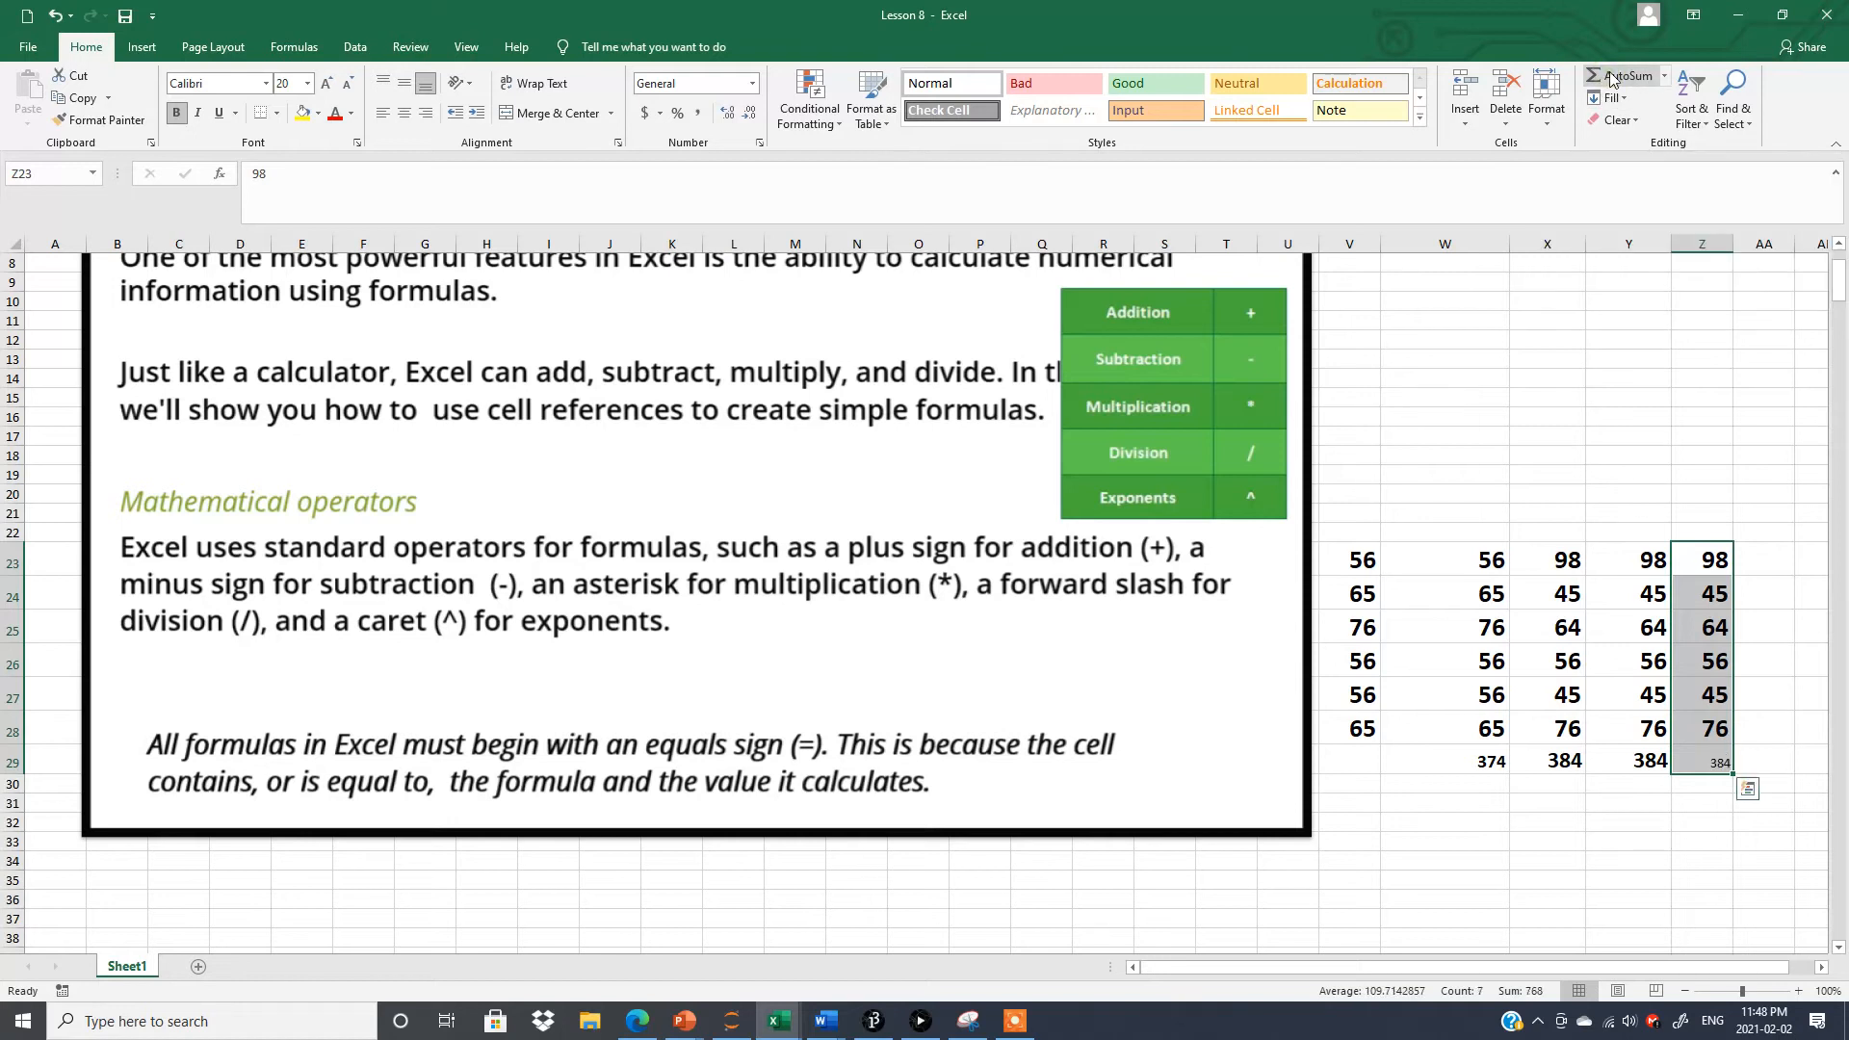
Copy the formatting of the total in Y29 onto the total in Z29 with Format Painter.
left_click(1647, 760)
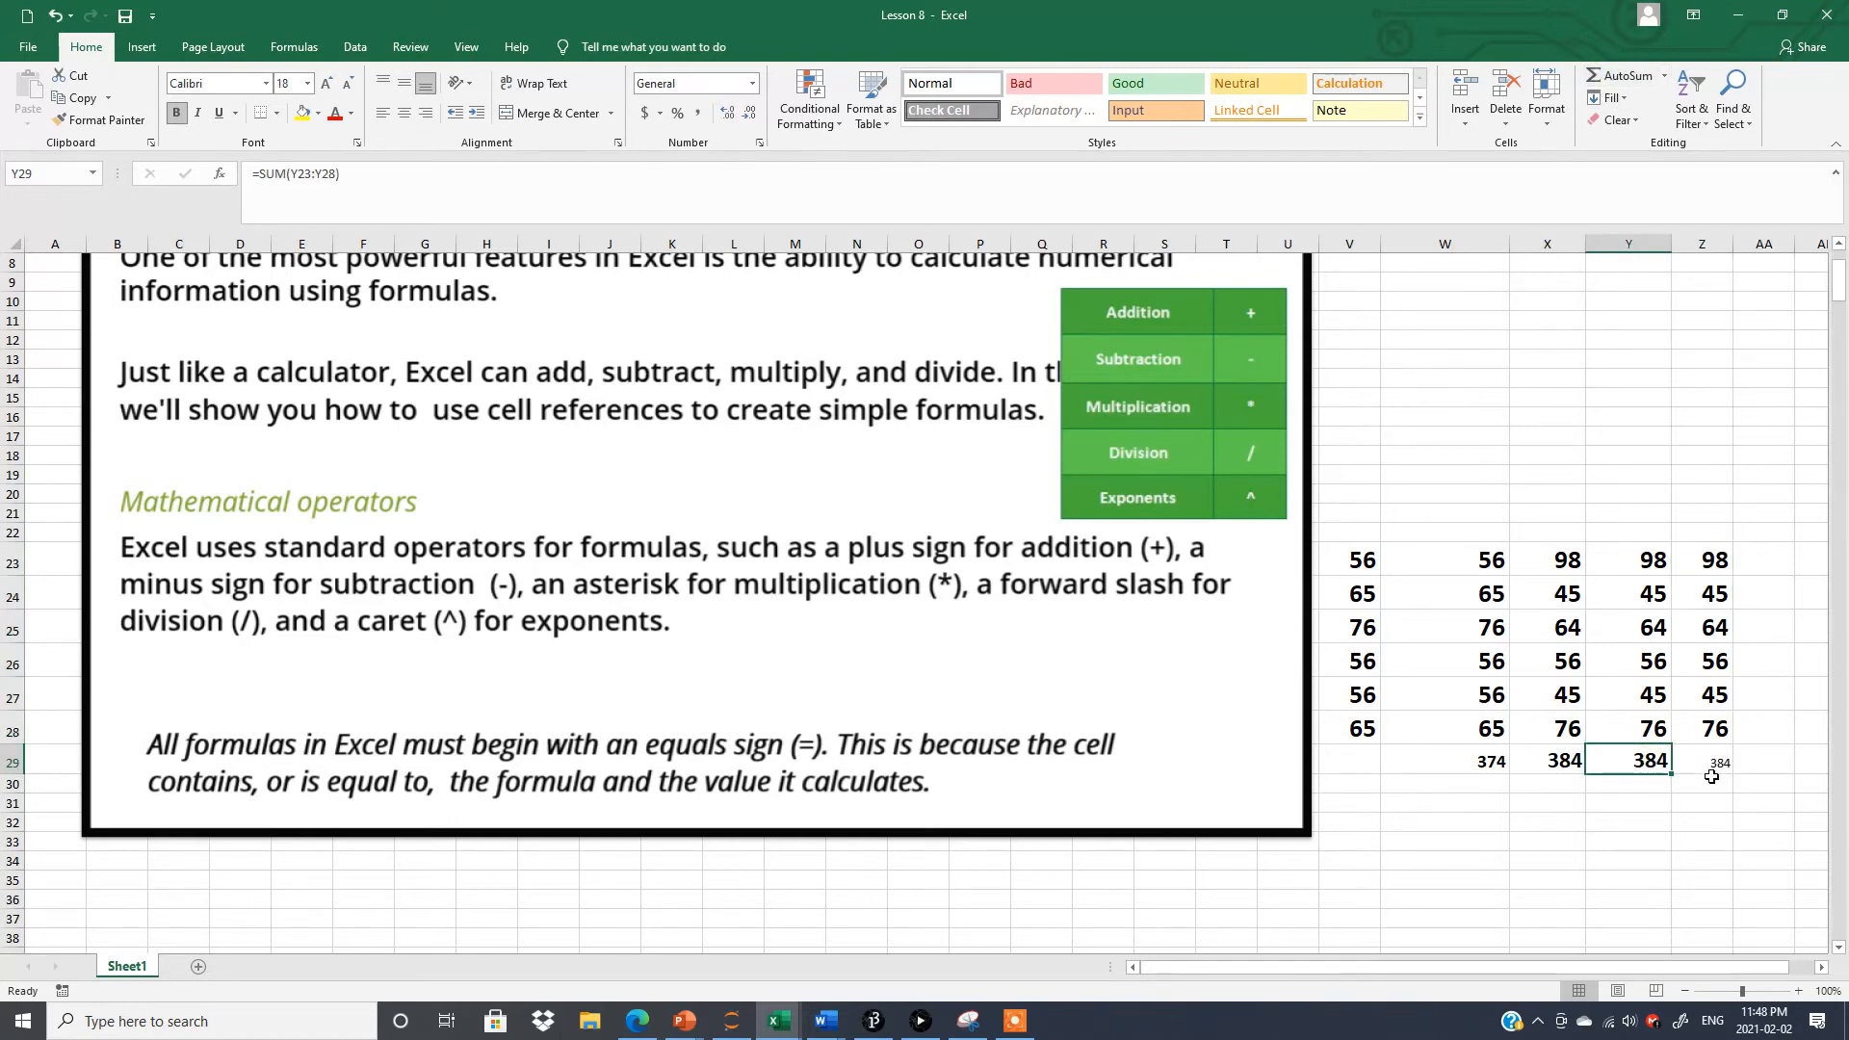
left_click(107, 120)
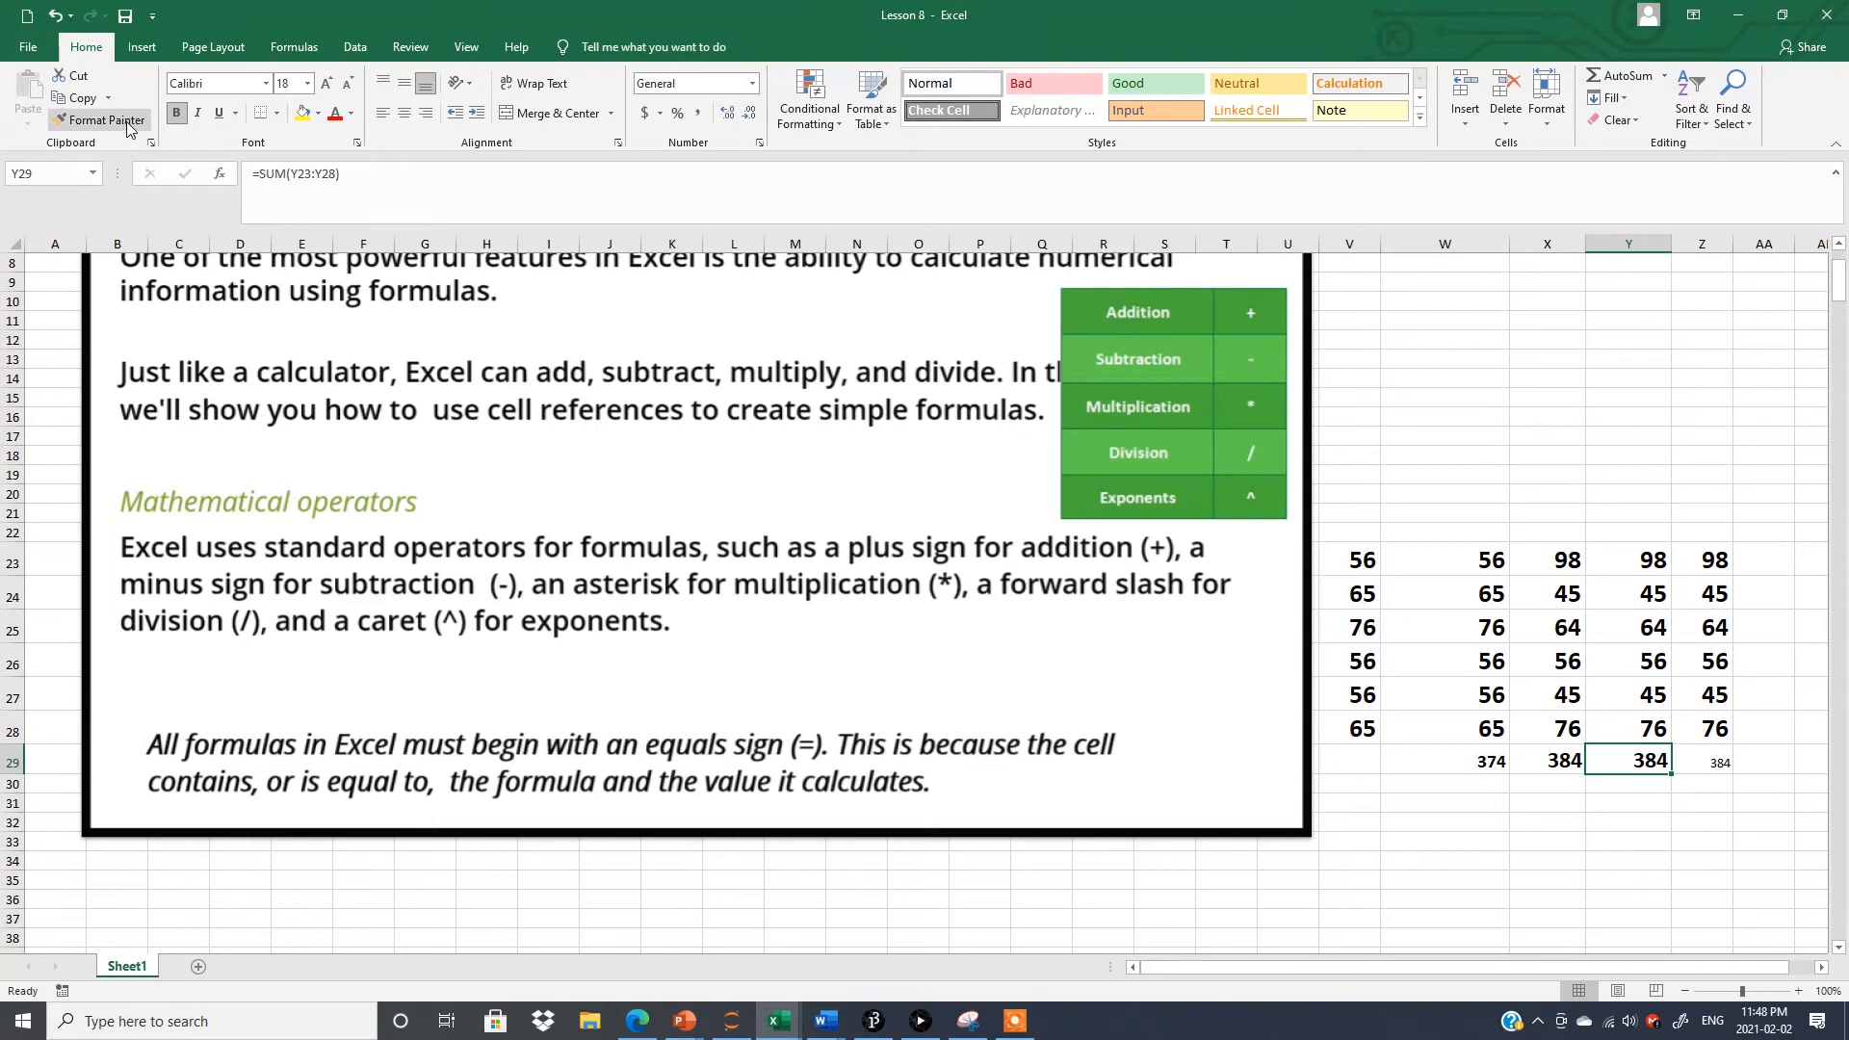
left_click(1702, 755)
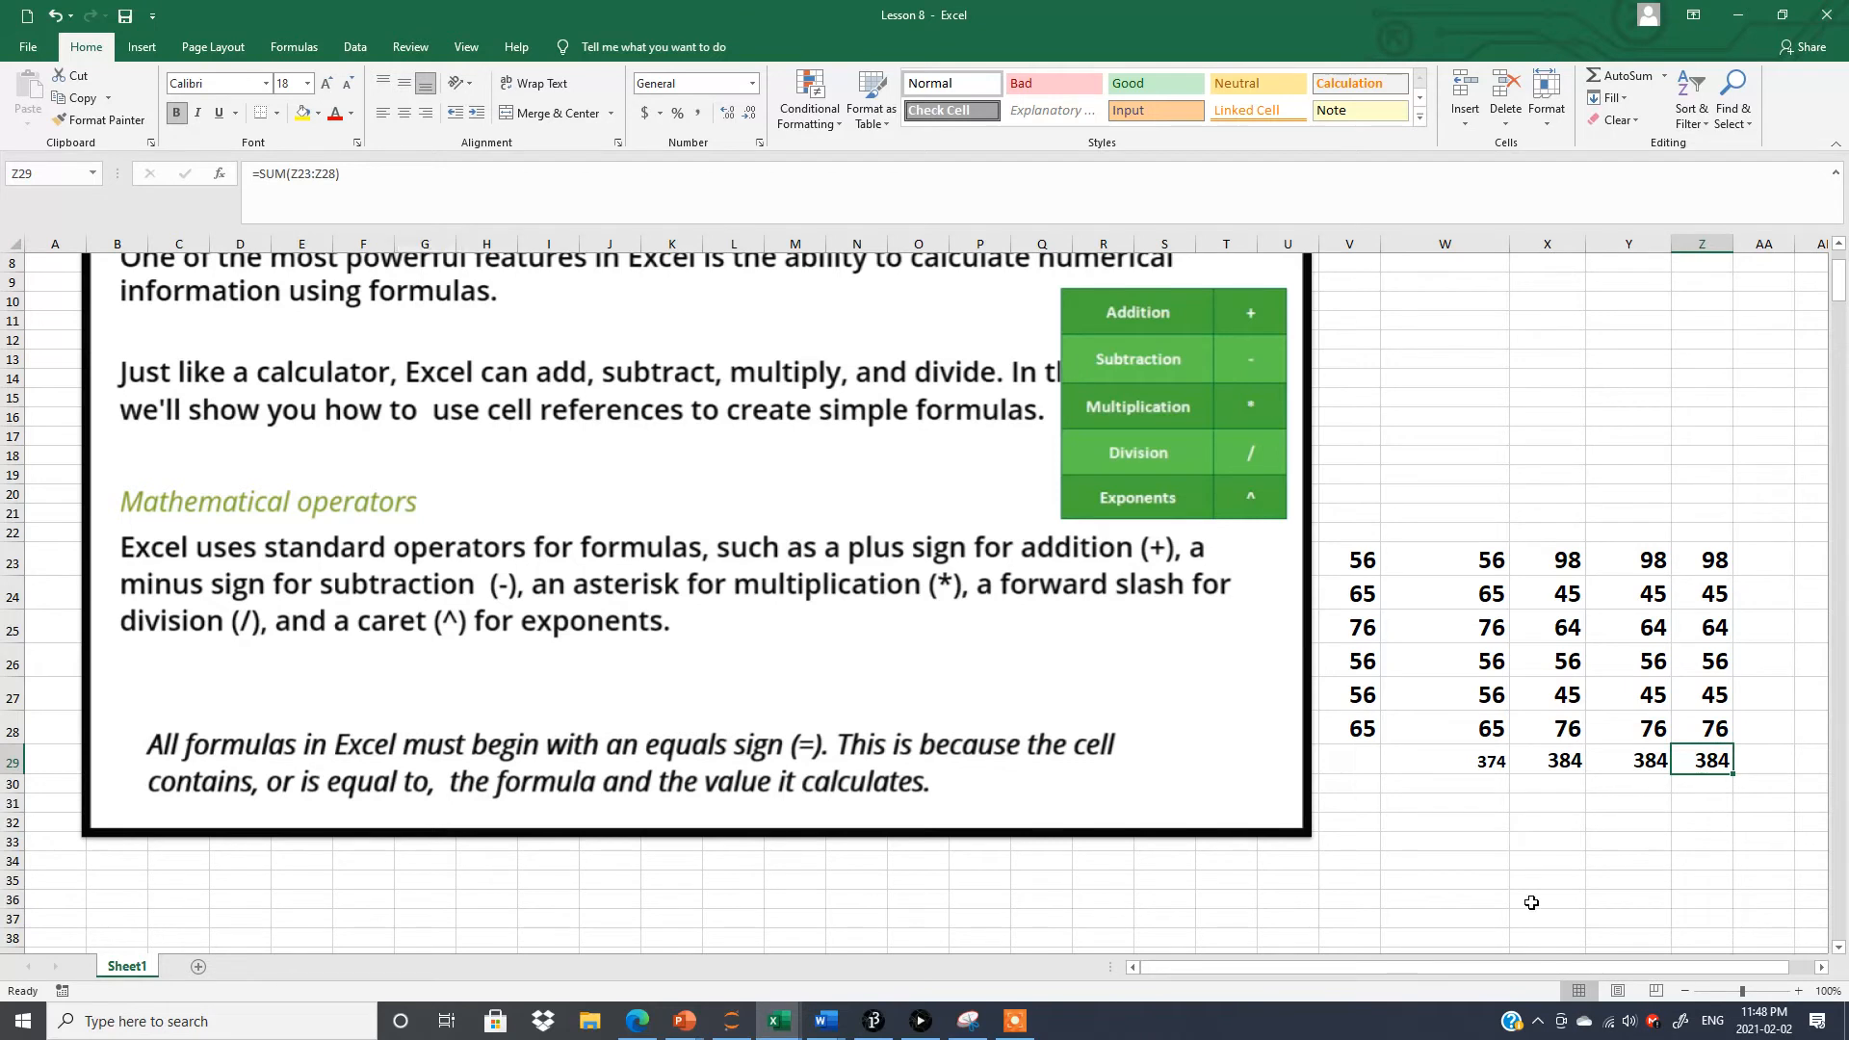
left_click(1513, 840)
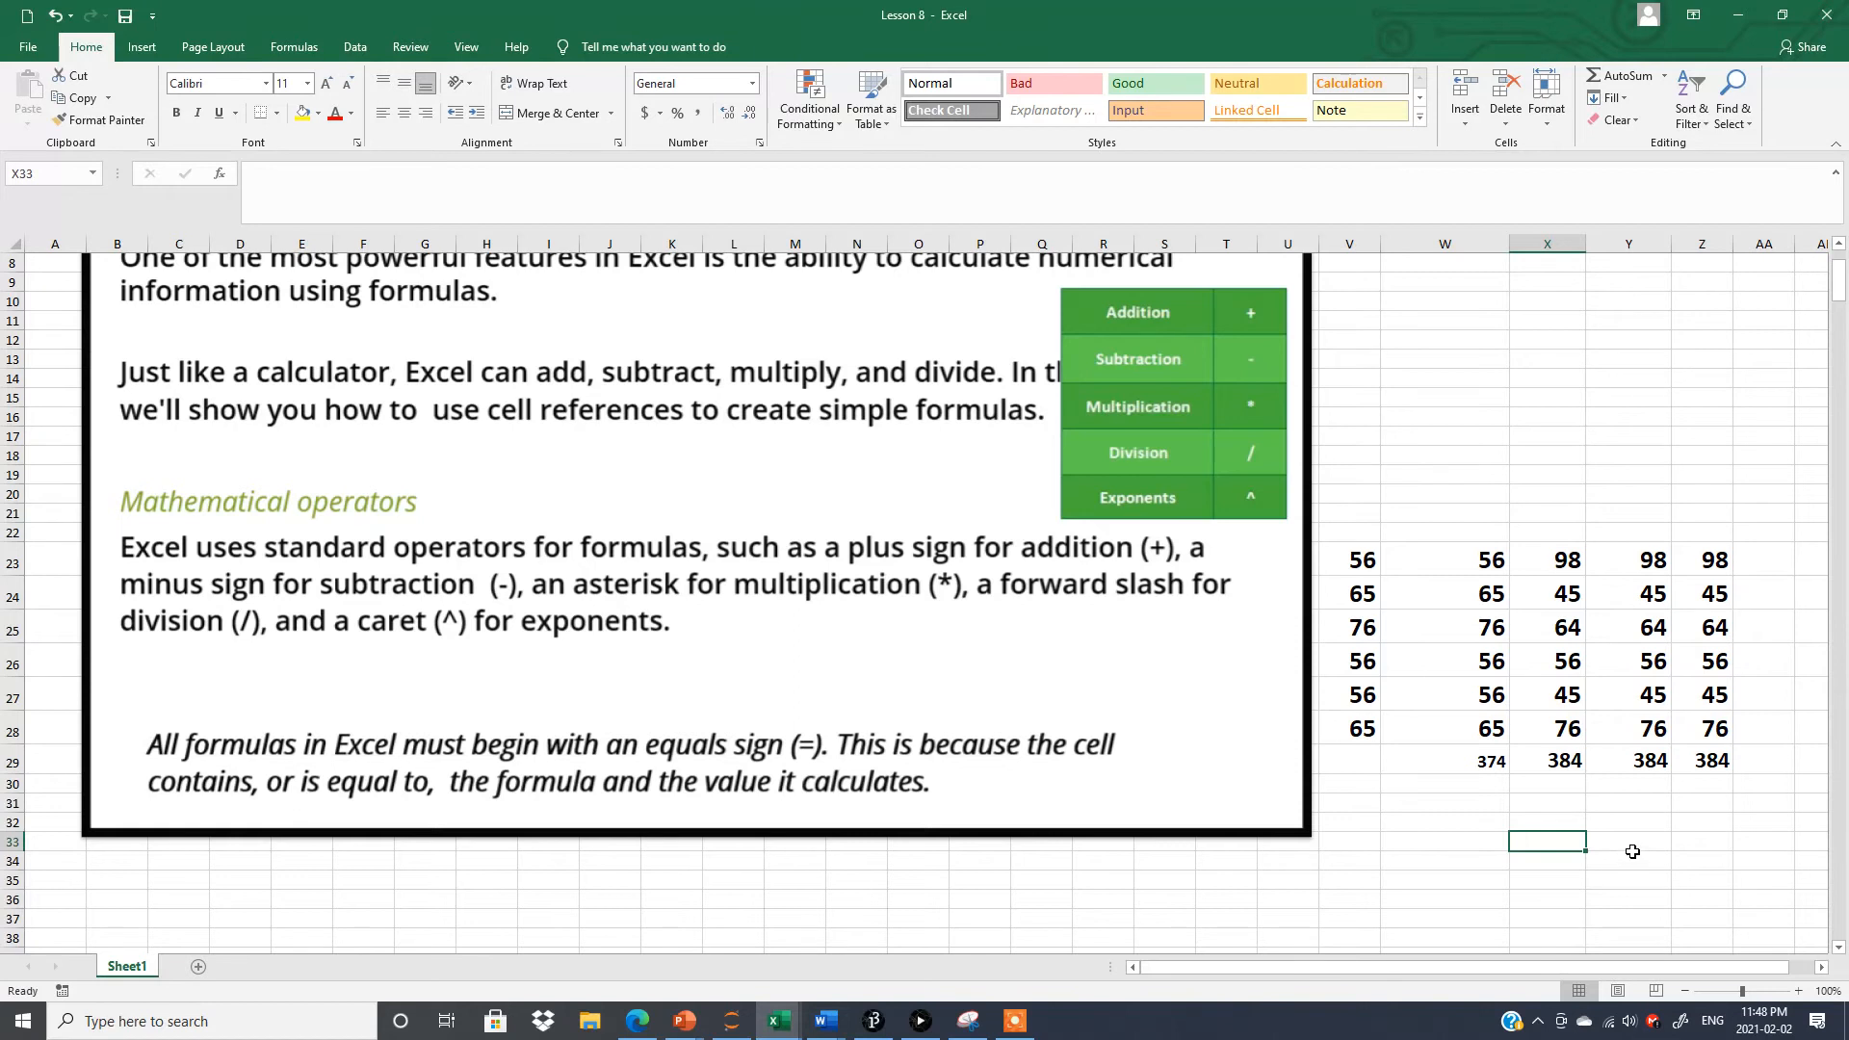
Examine the total formulas in W29, X29 and Y29 to compare cell-reference addition with the SUM function.
left_click(1462, 759)
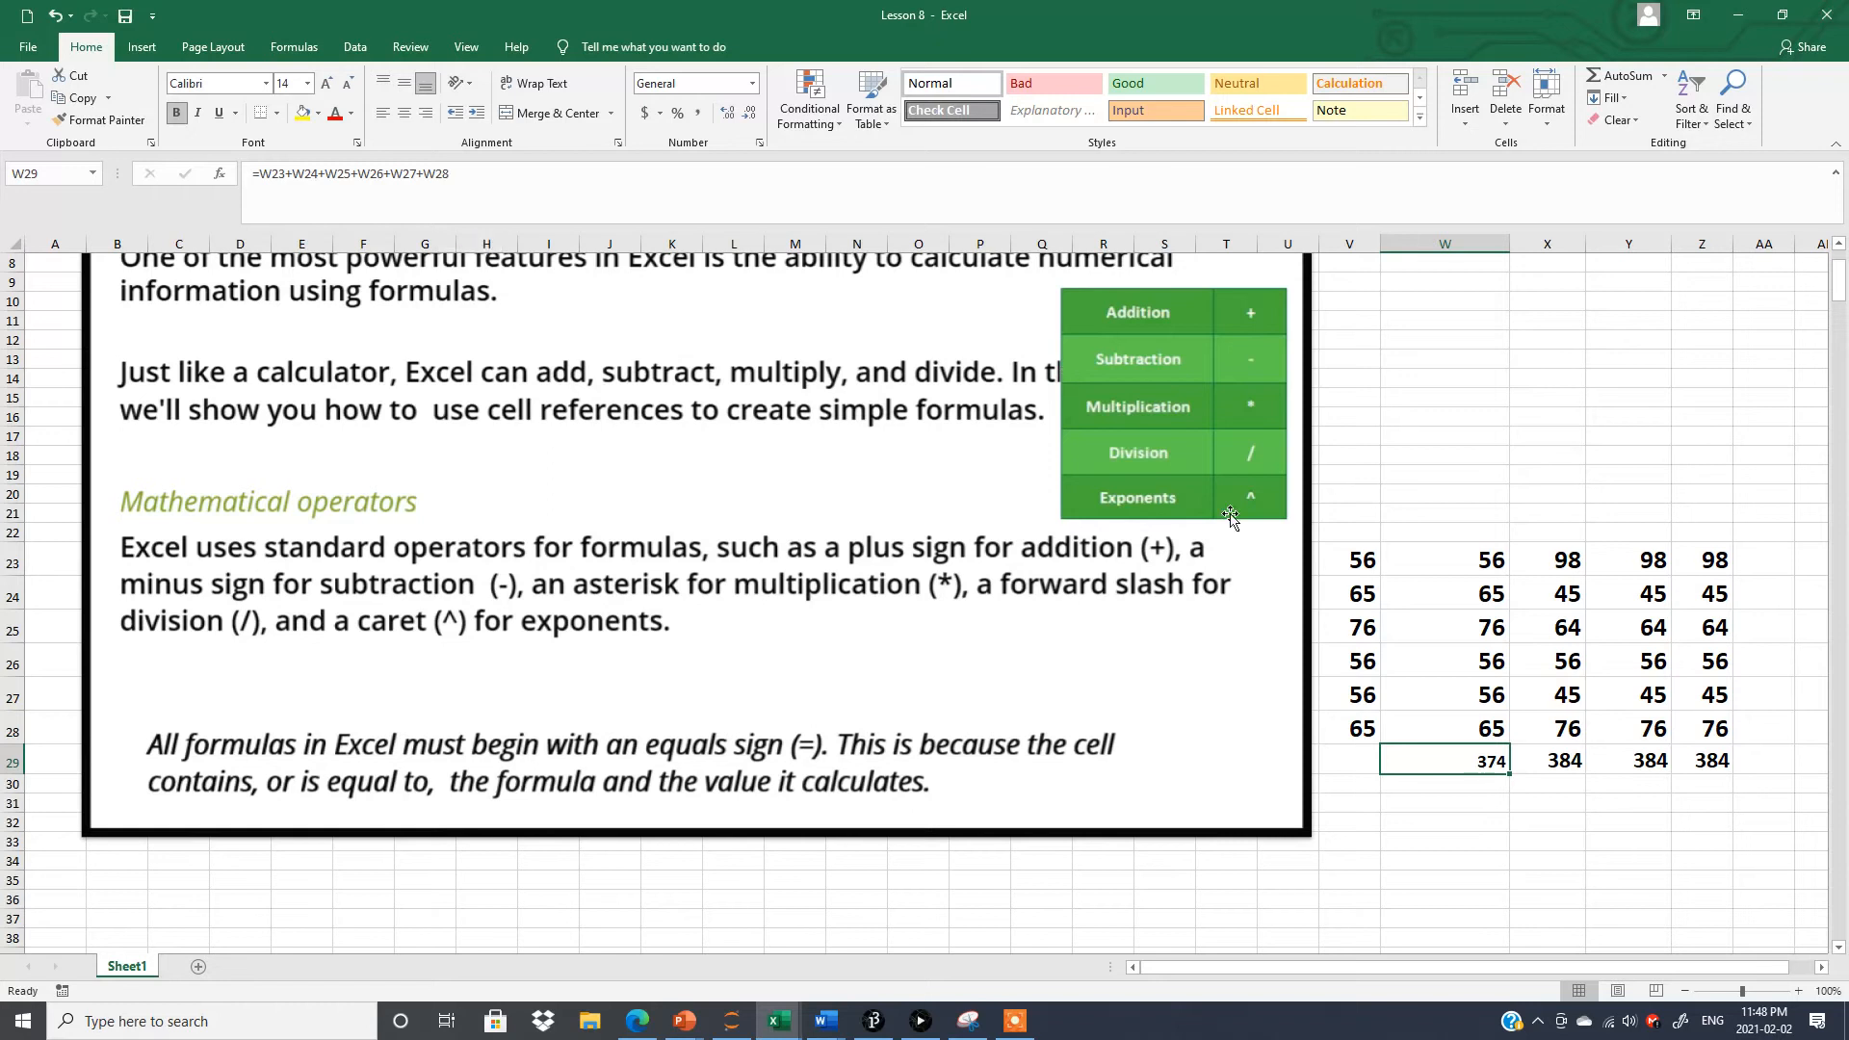
left_click(1553, 761)
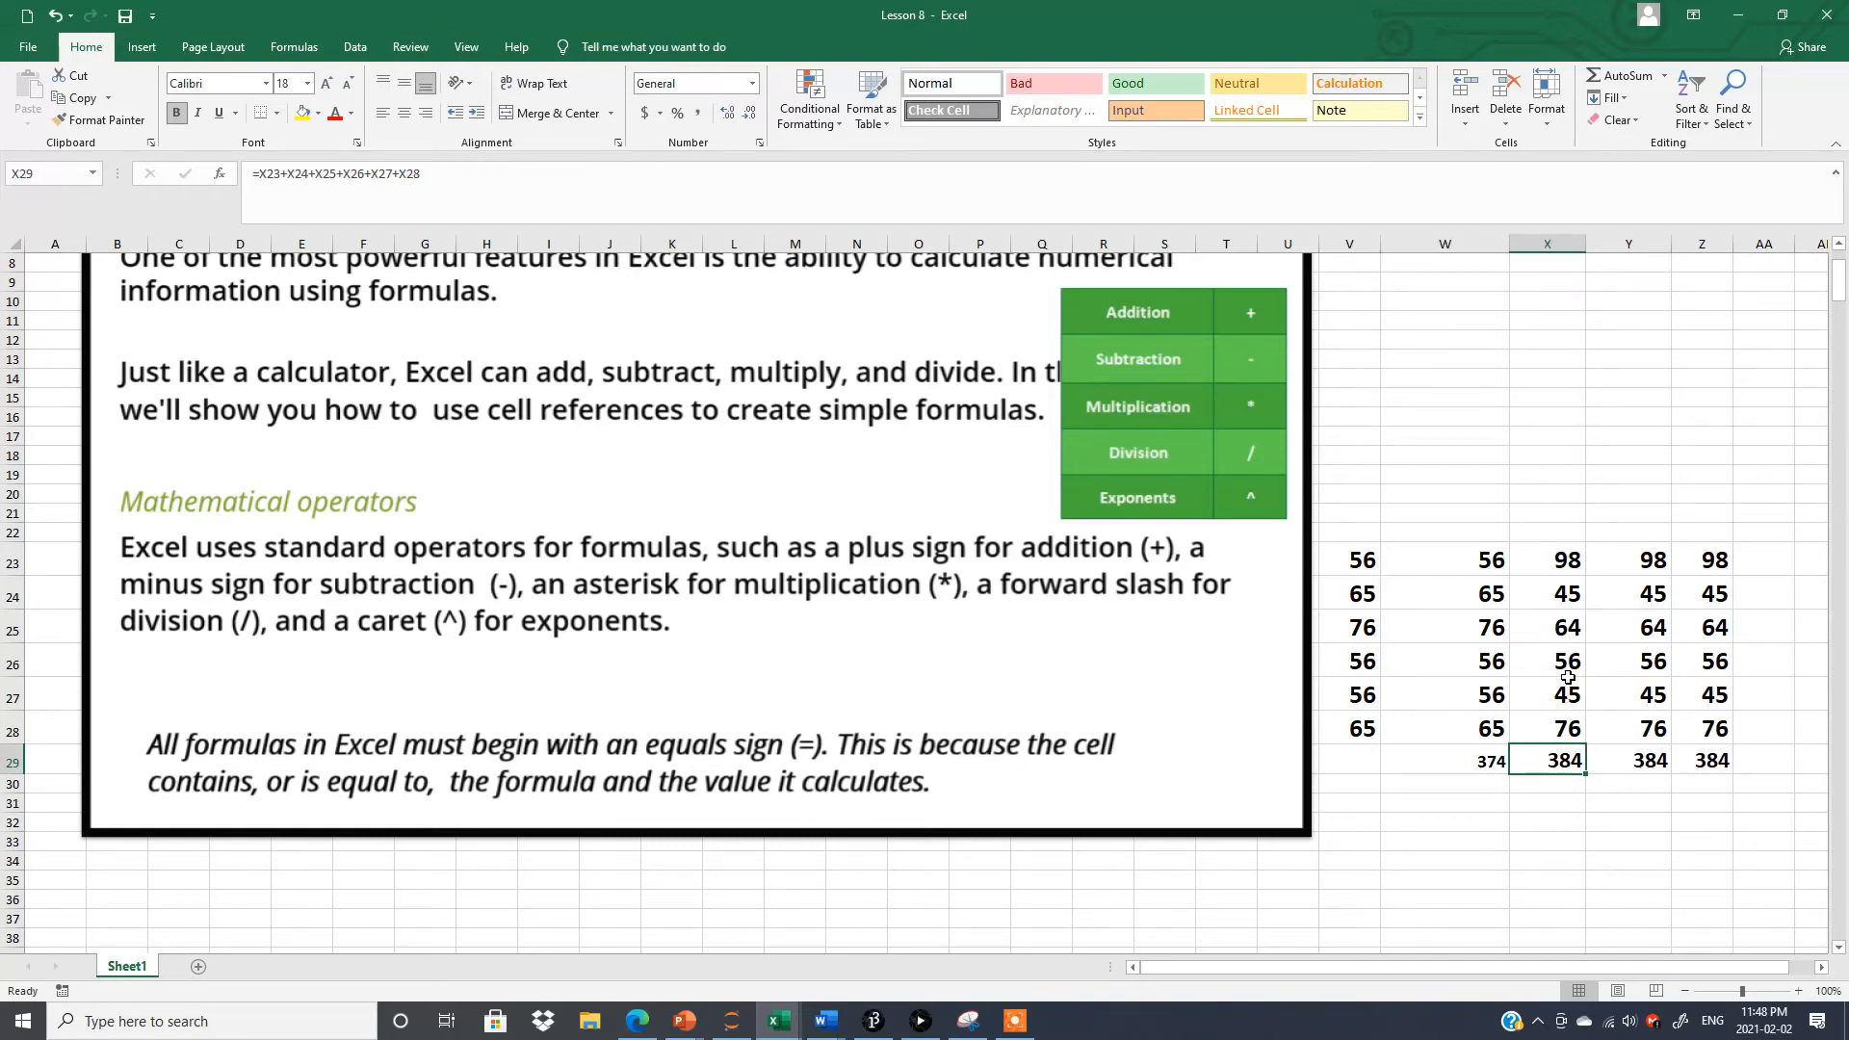
left_click(1558, 589)
left_click(1562, 626)
left_click(1562, 660)
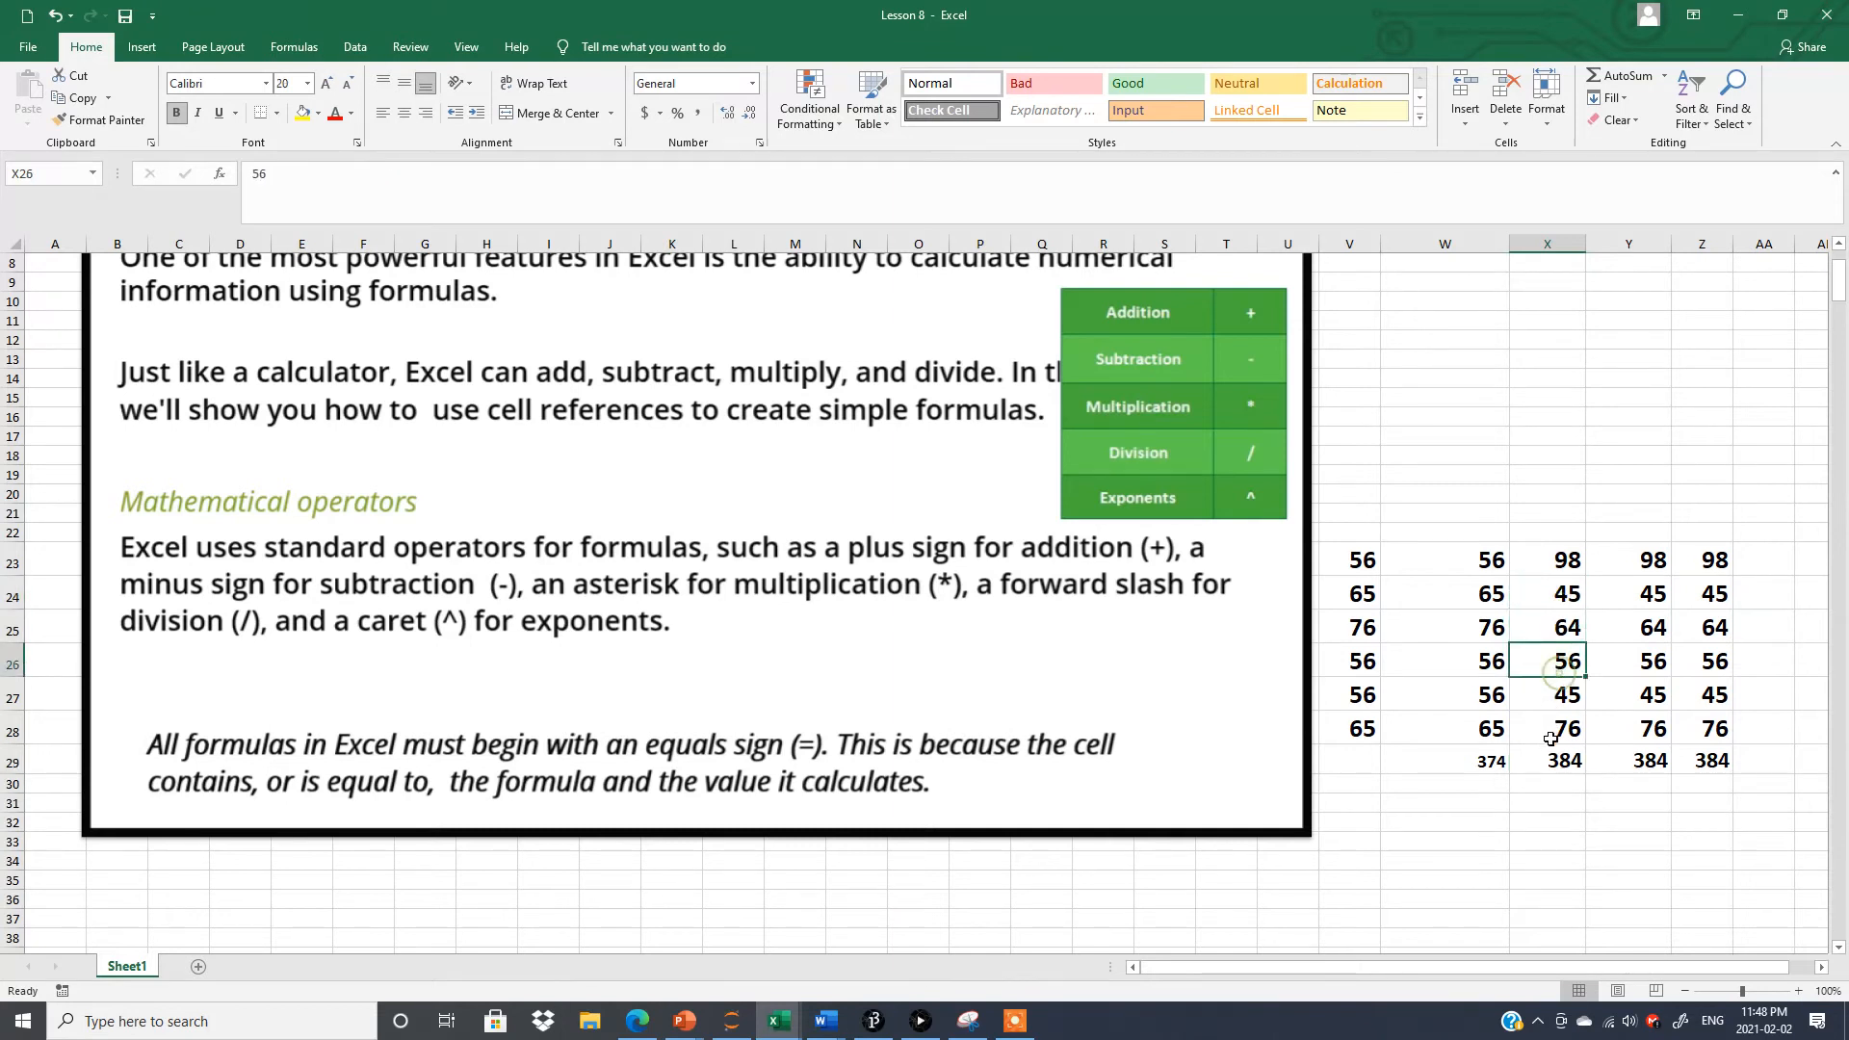
left_click(1641, 759)
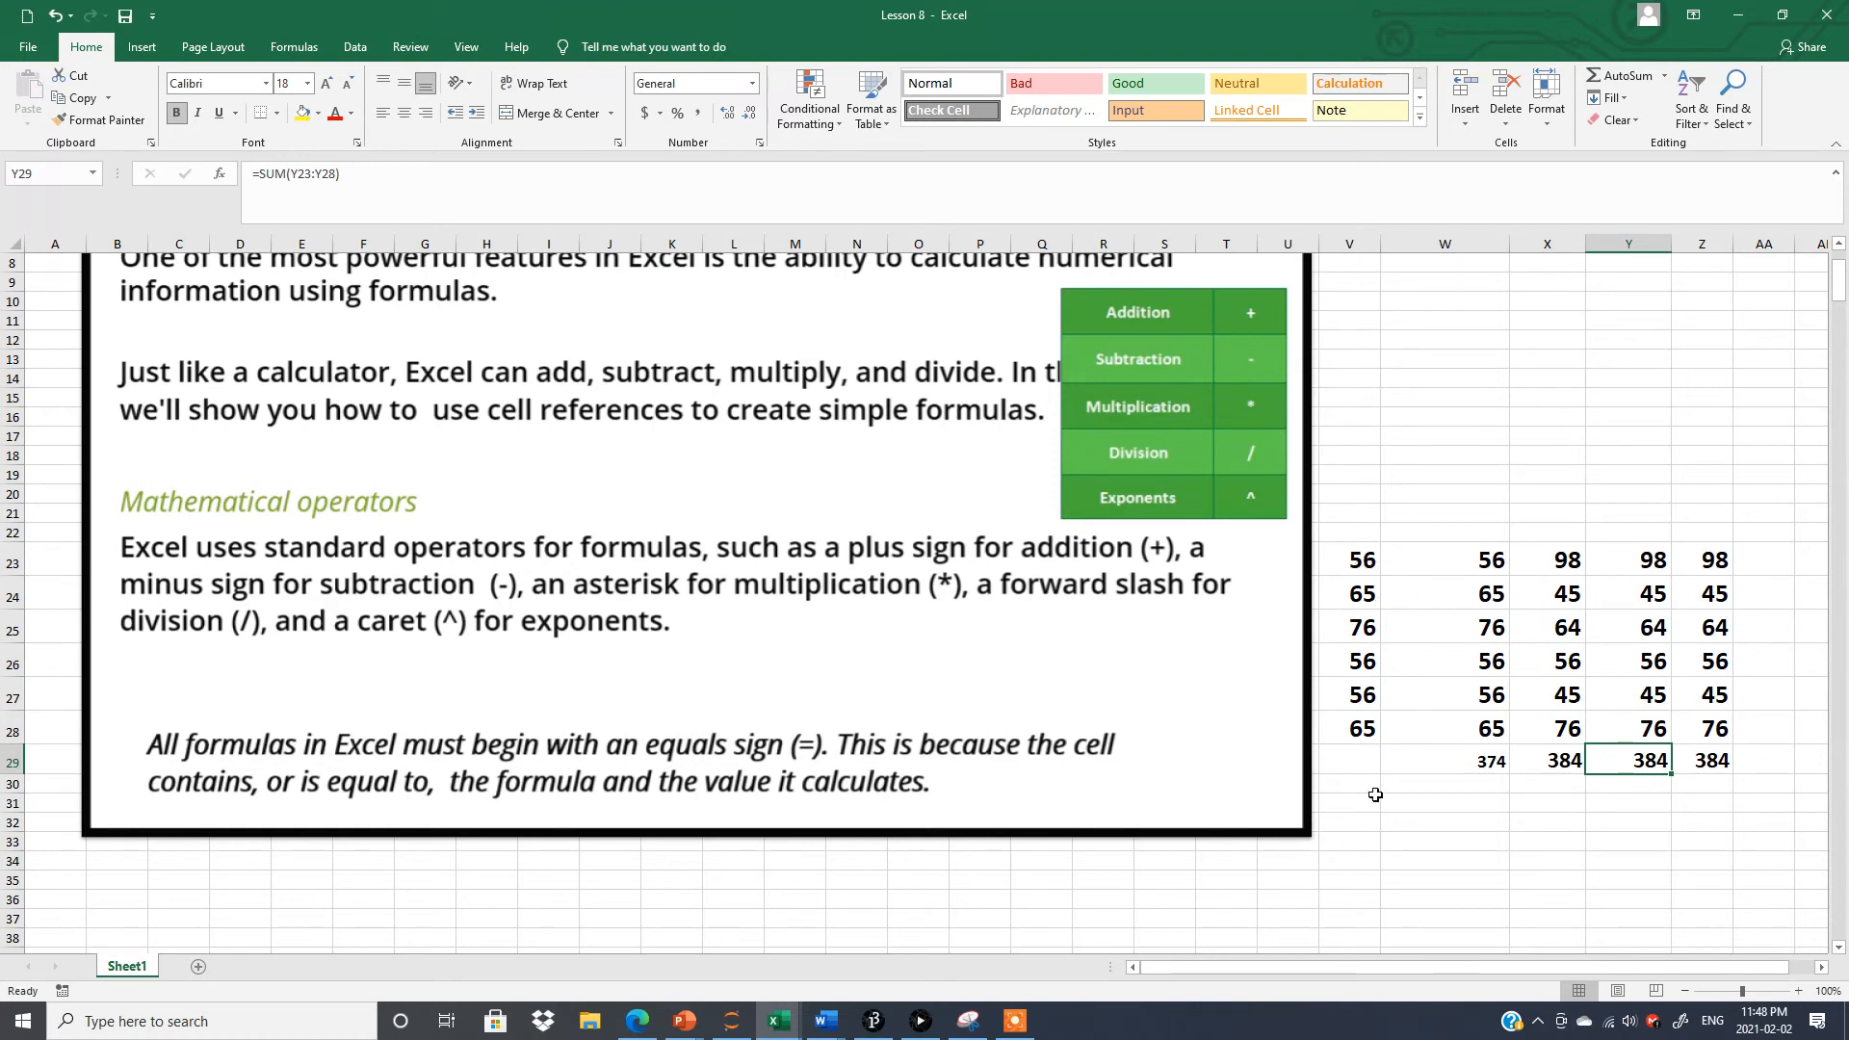
Enter 374 as a plain typed number in cell V29 below the values of column V.
left_click(1353, 760)
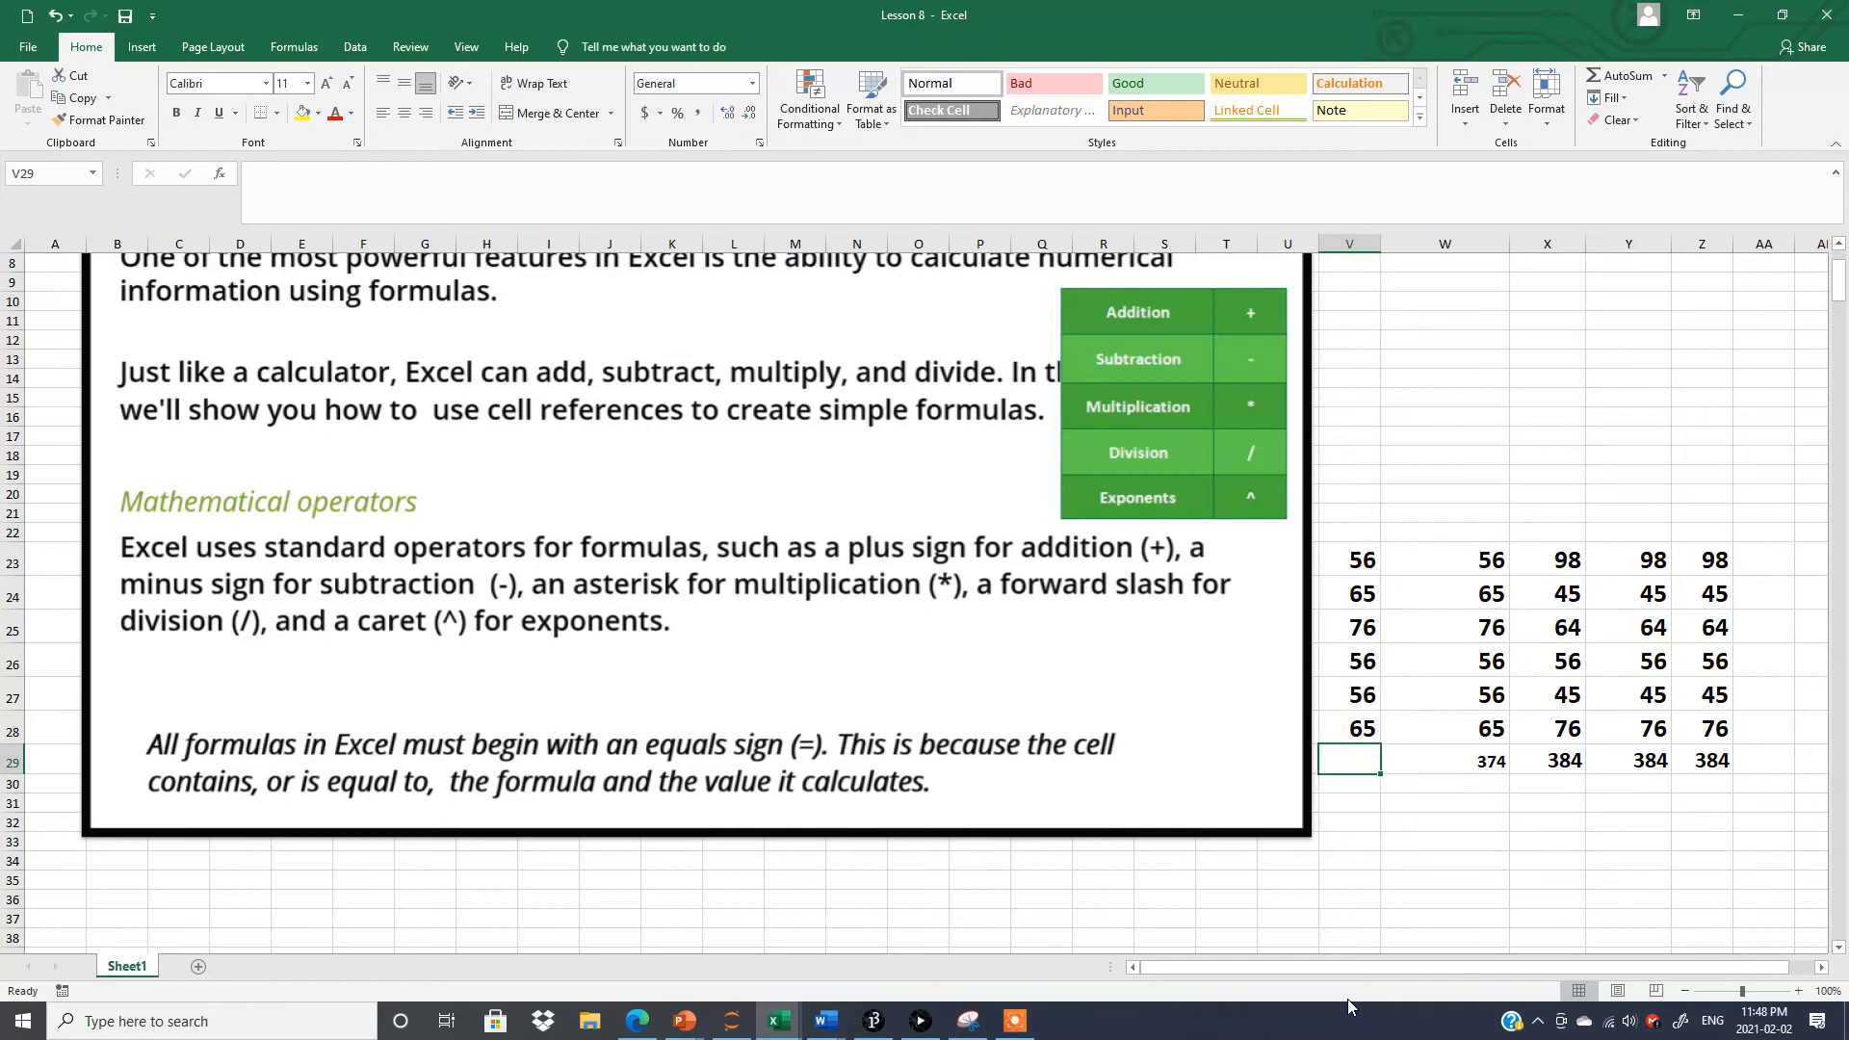
type("37")
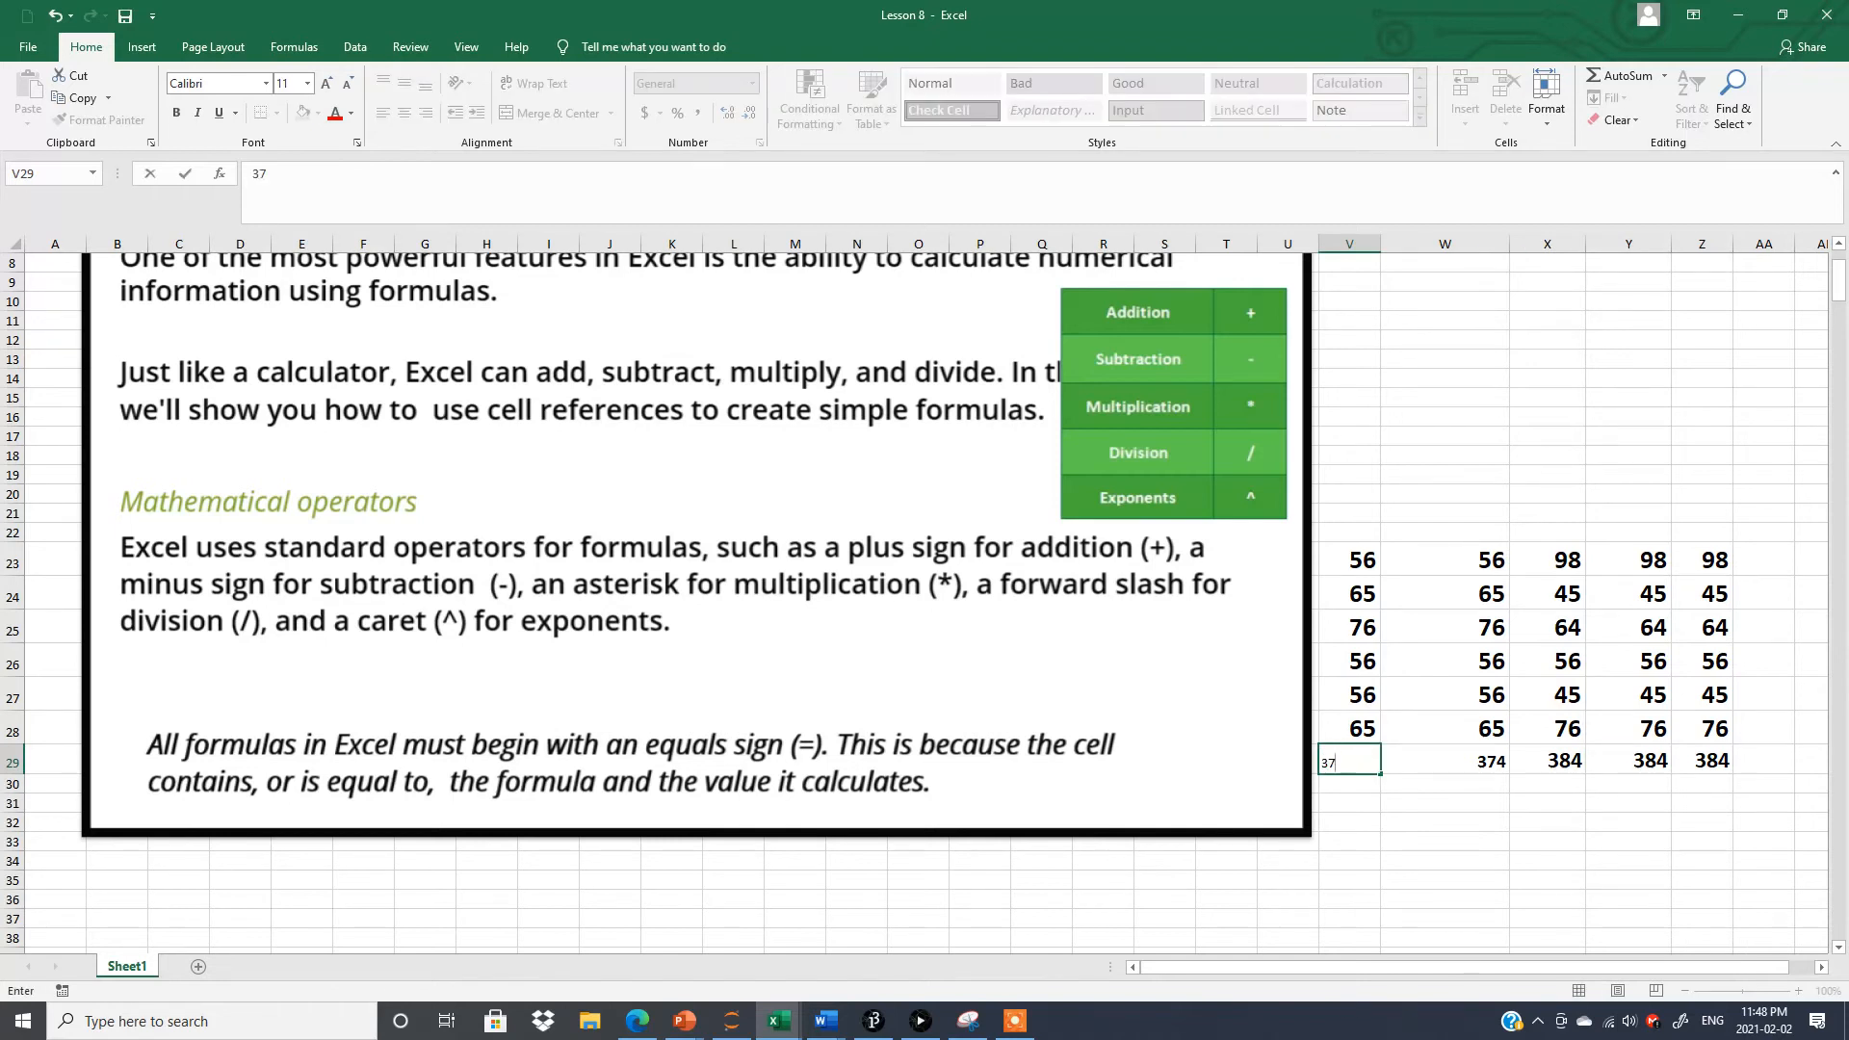
type("4")
left_click(1419, 885)
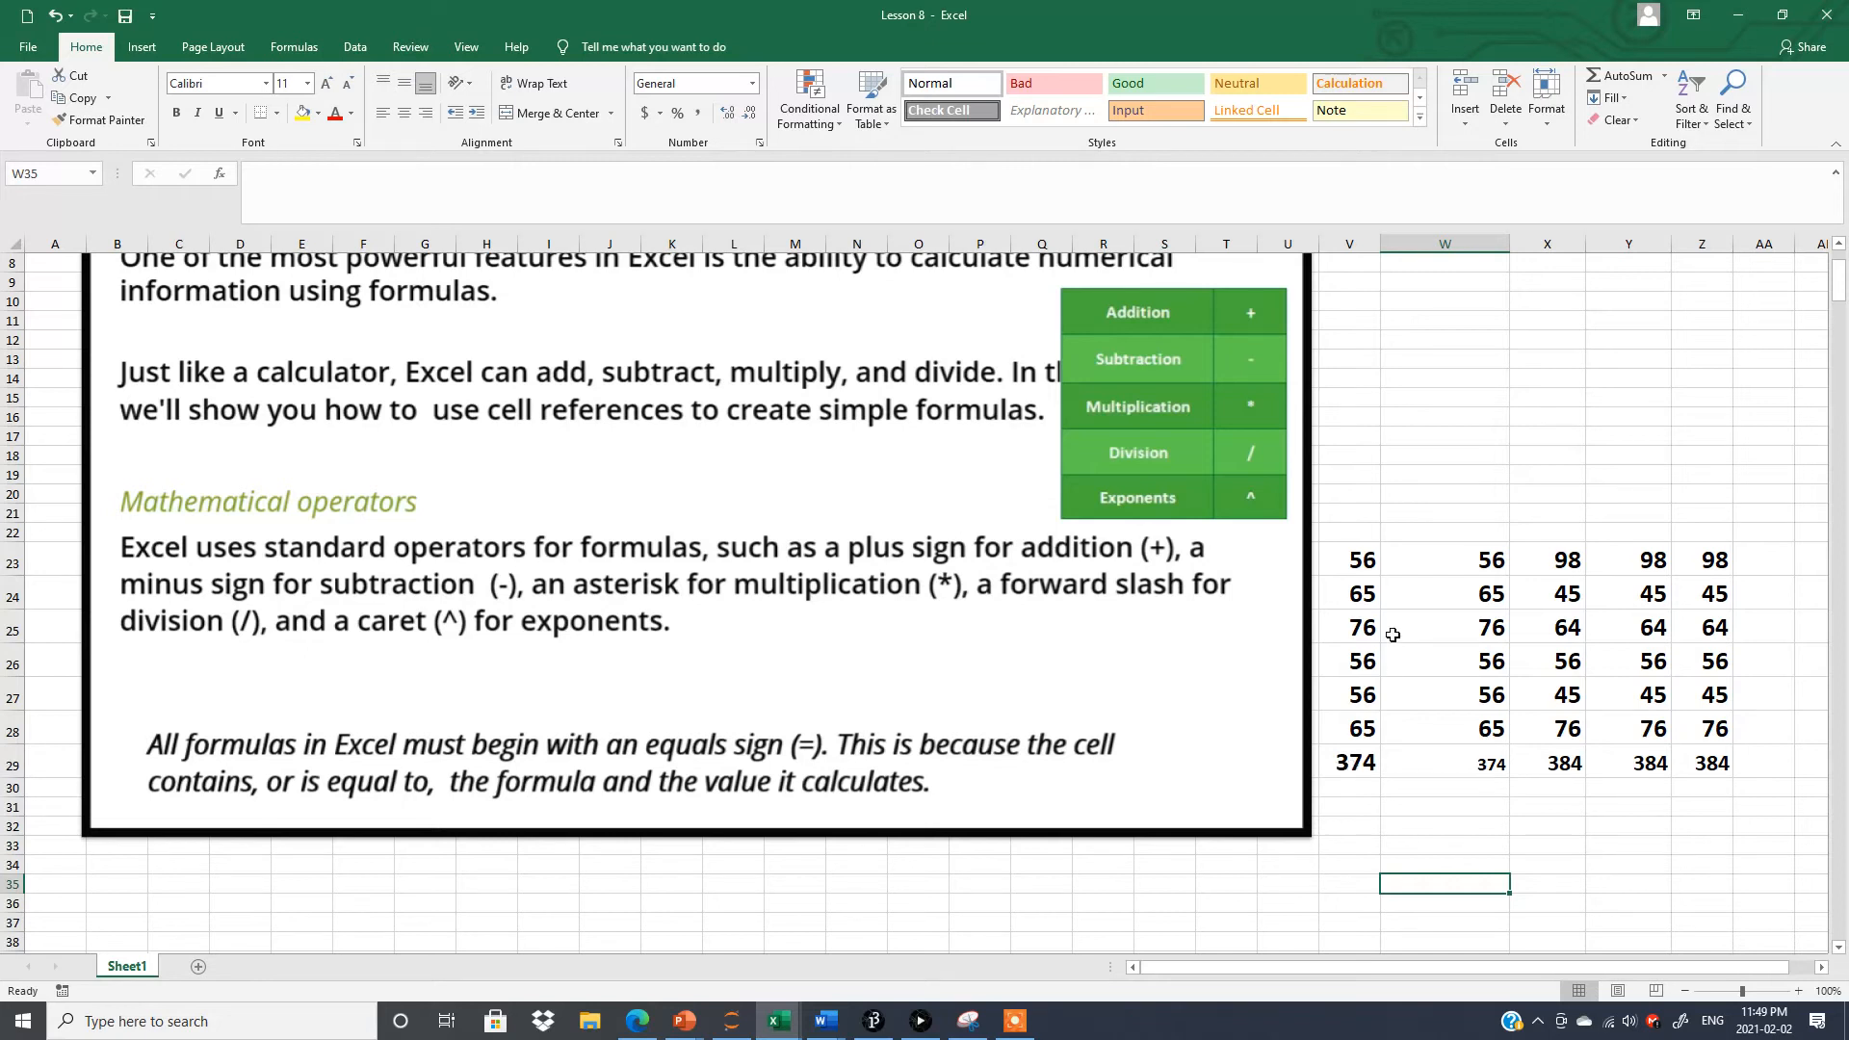
Compare the content of V29 with the addition formula in W29.
left_click(1342, 766)
left_click(1444, 768)
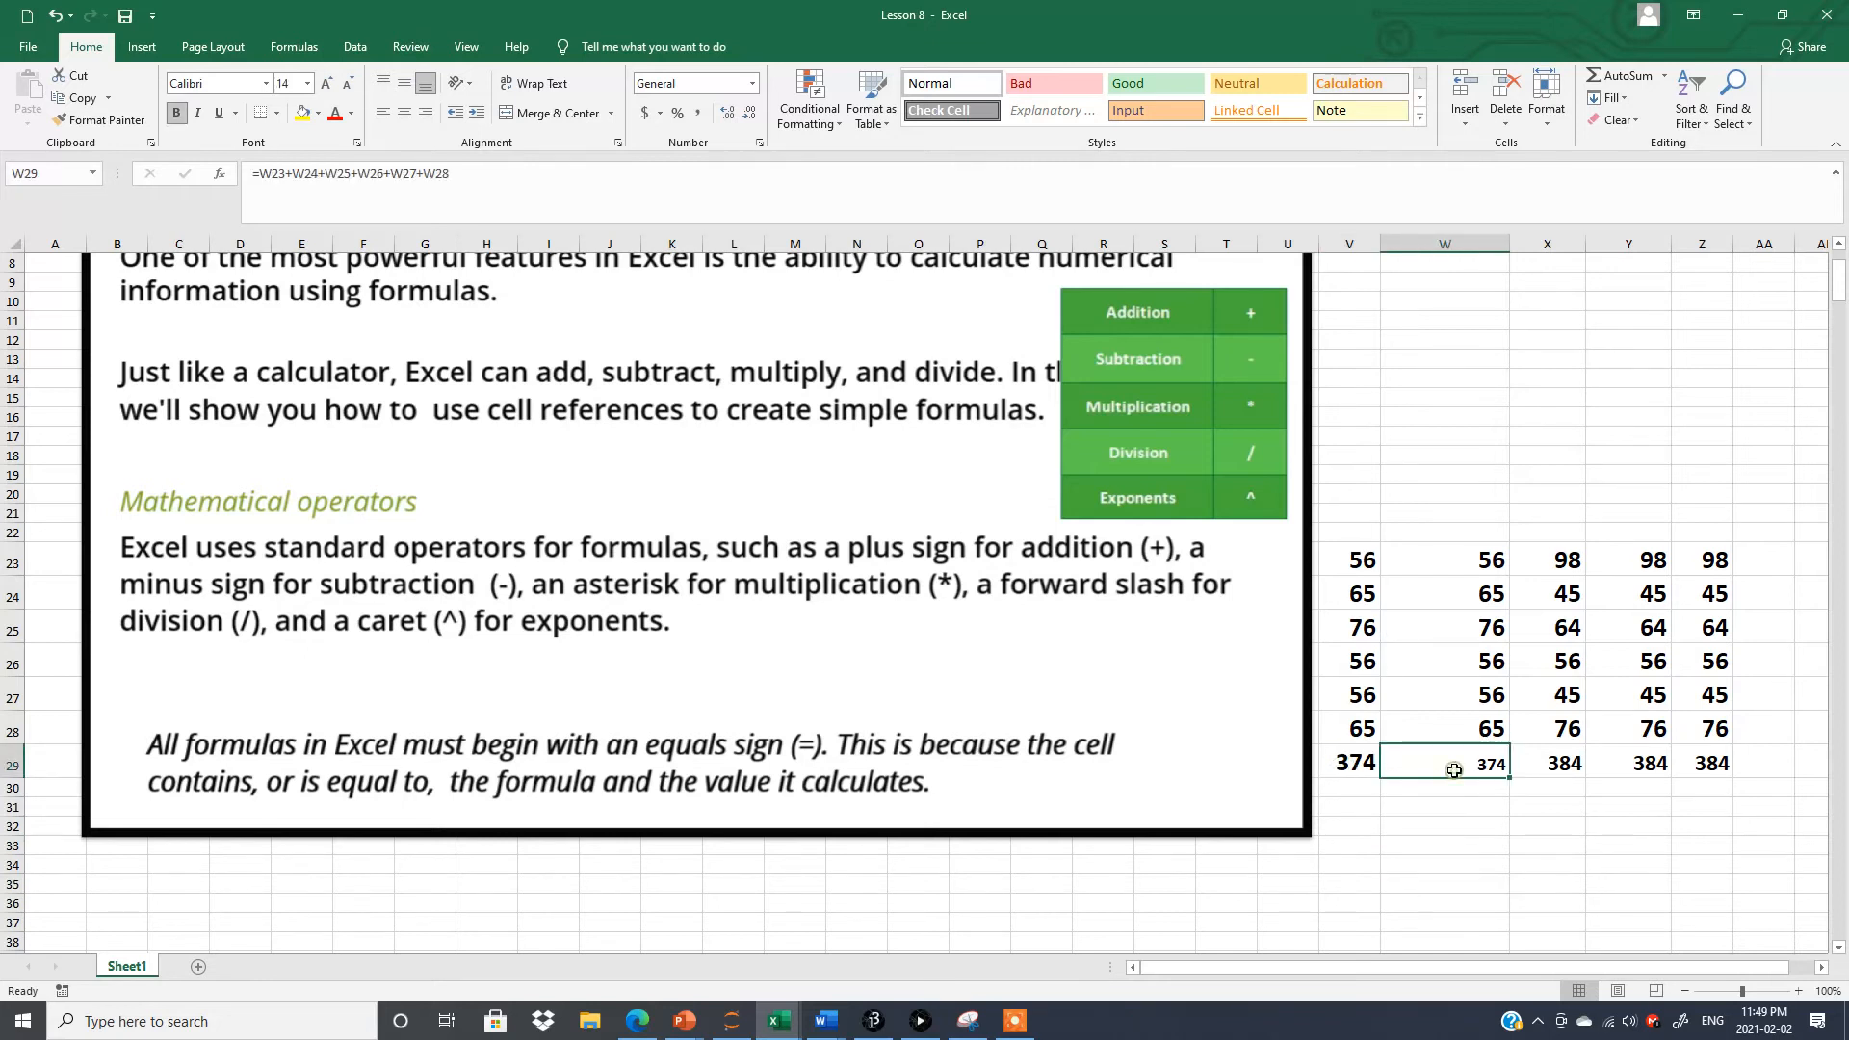
left_click(1455, 845)
left_click(1365, 764)
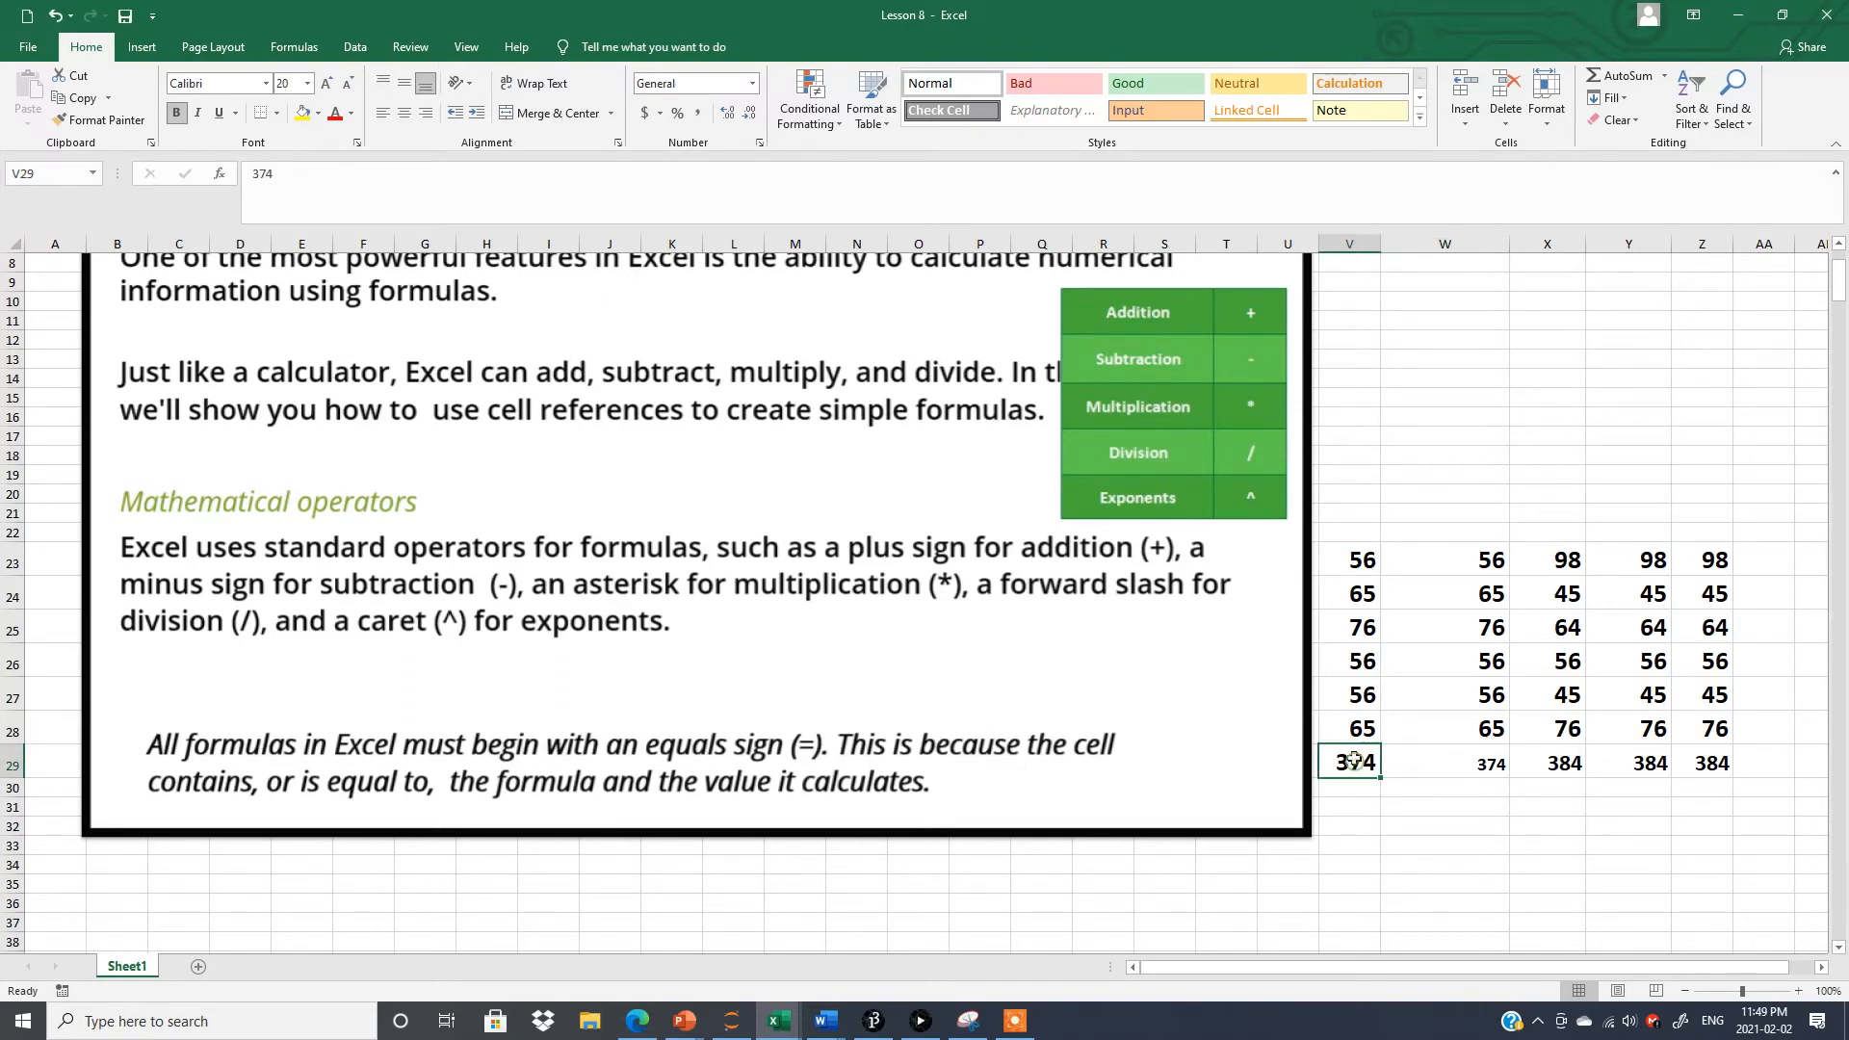
left_click(1456, 764)
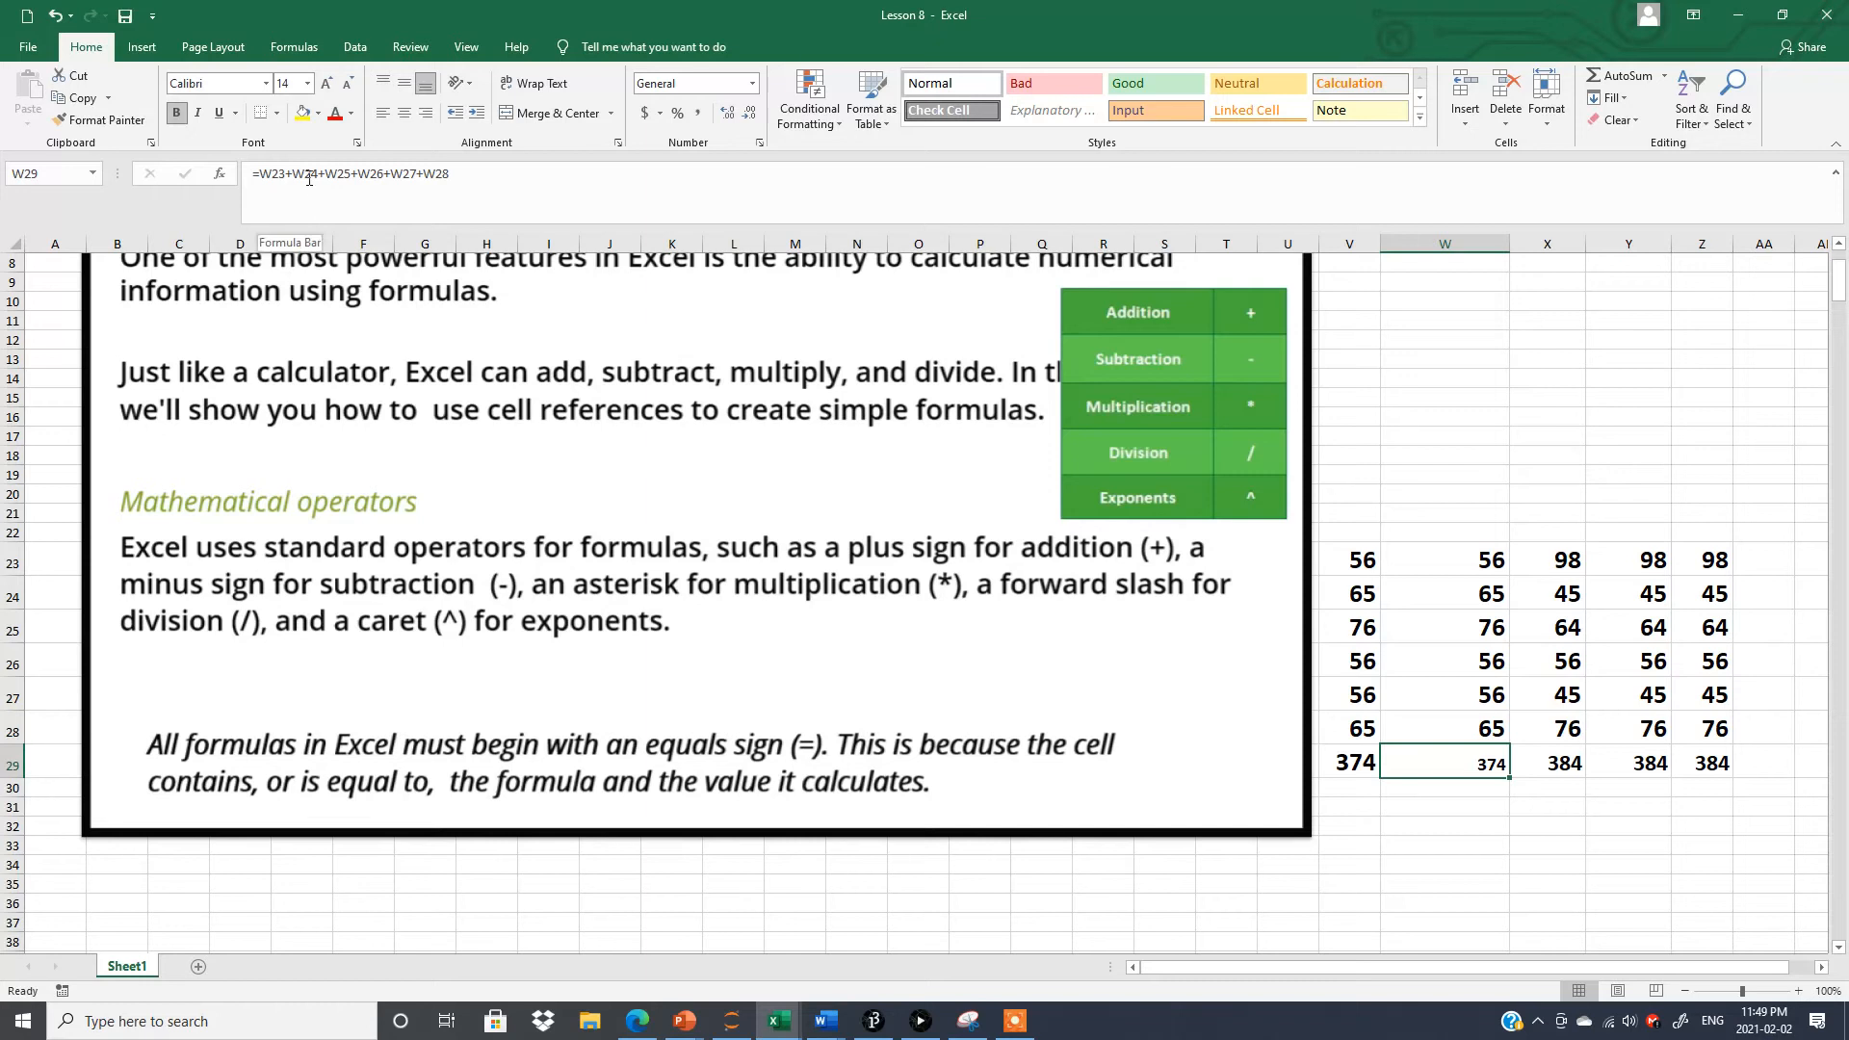
left_click(1353, 763)
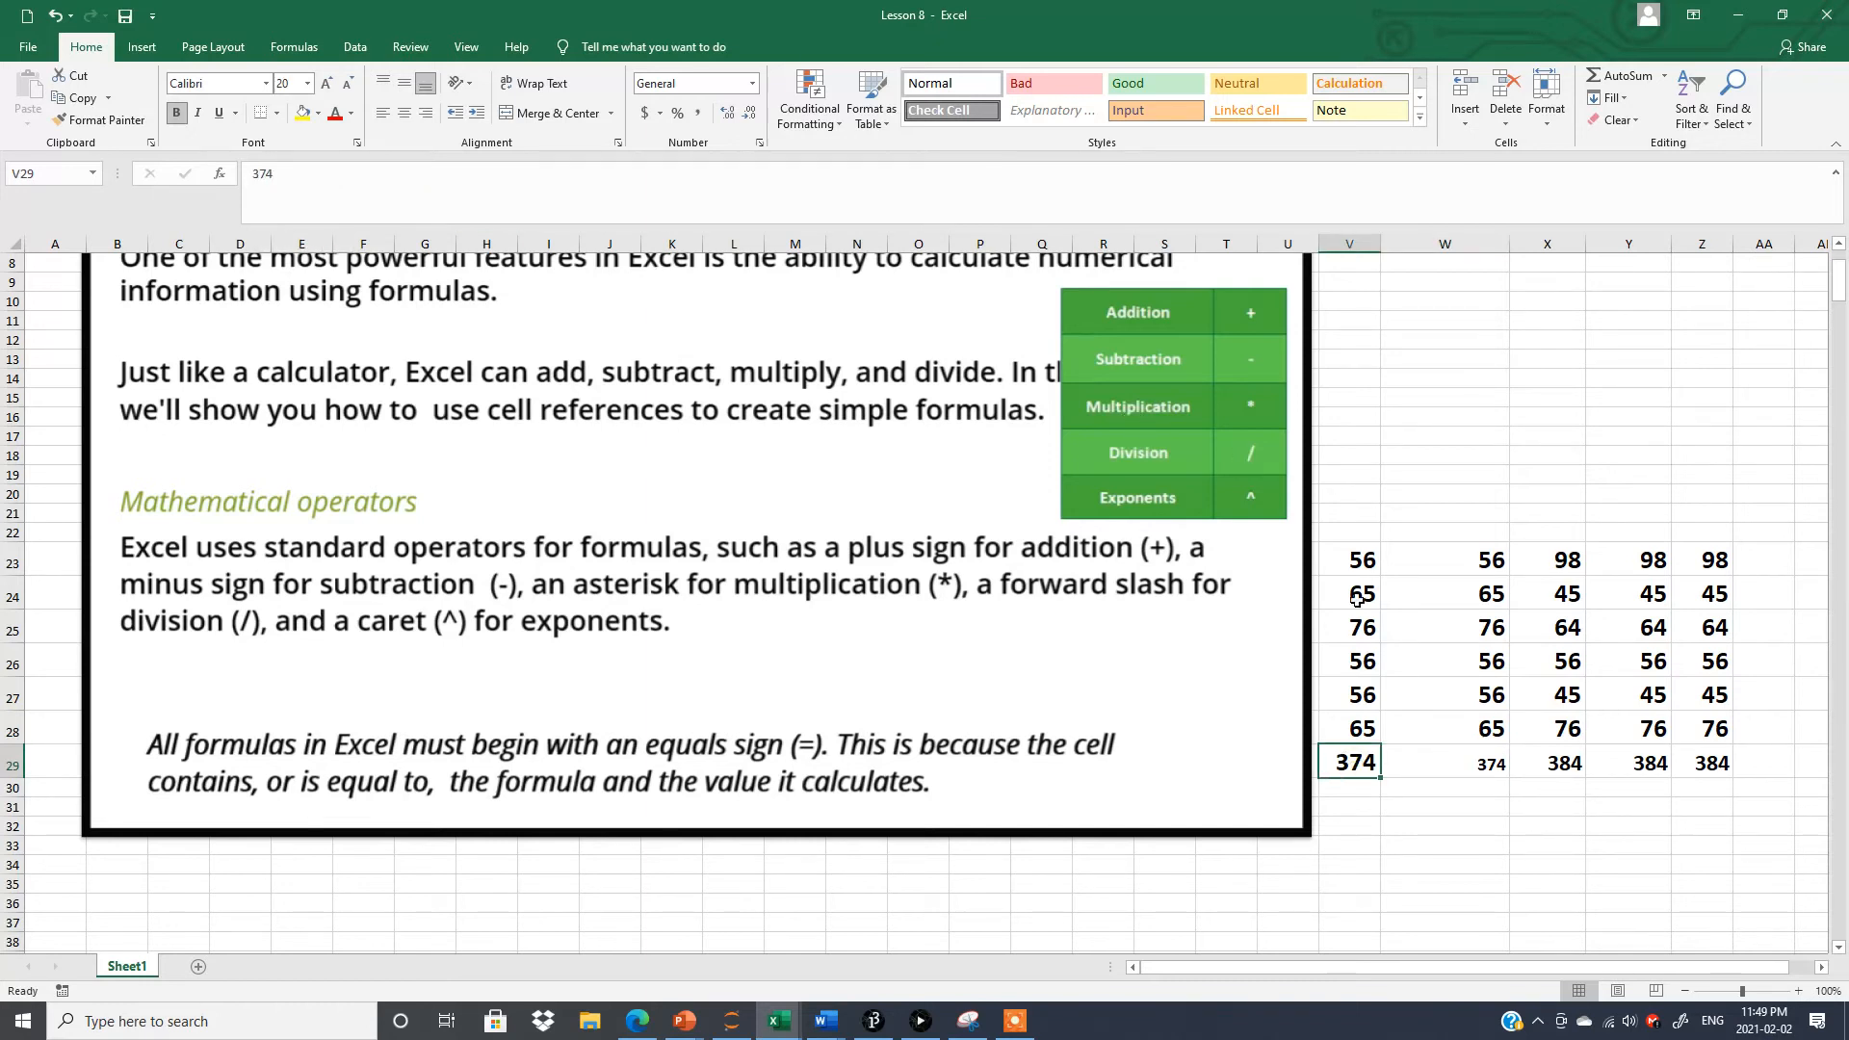
Replace the first value of column V, in cell V23, with 100.
double_click(1351, 560)
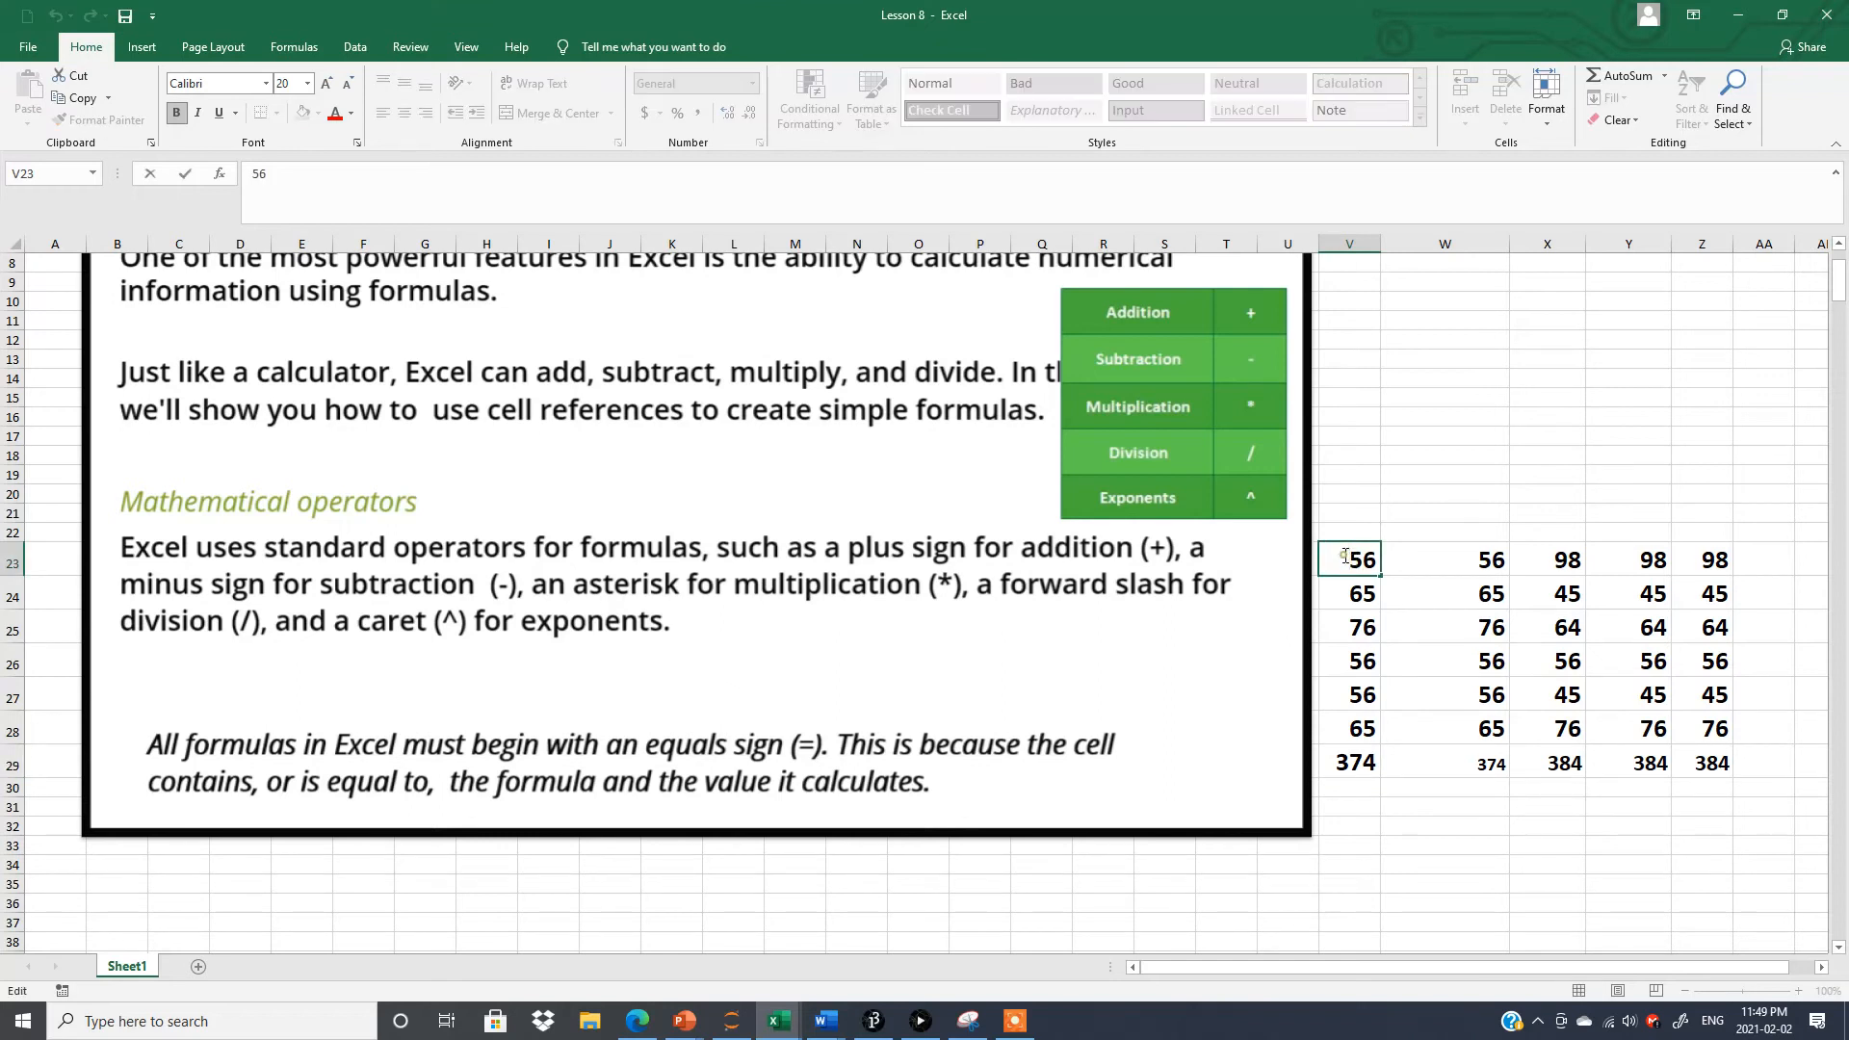
double_click(1354, 562)
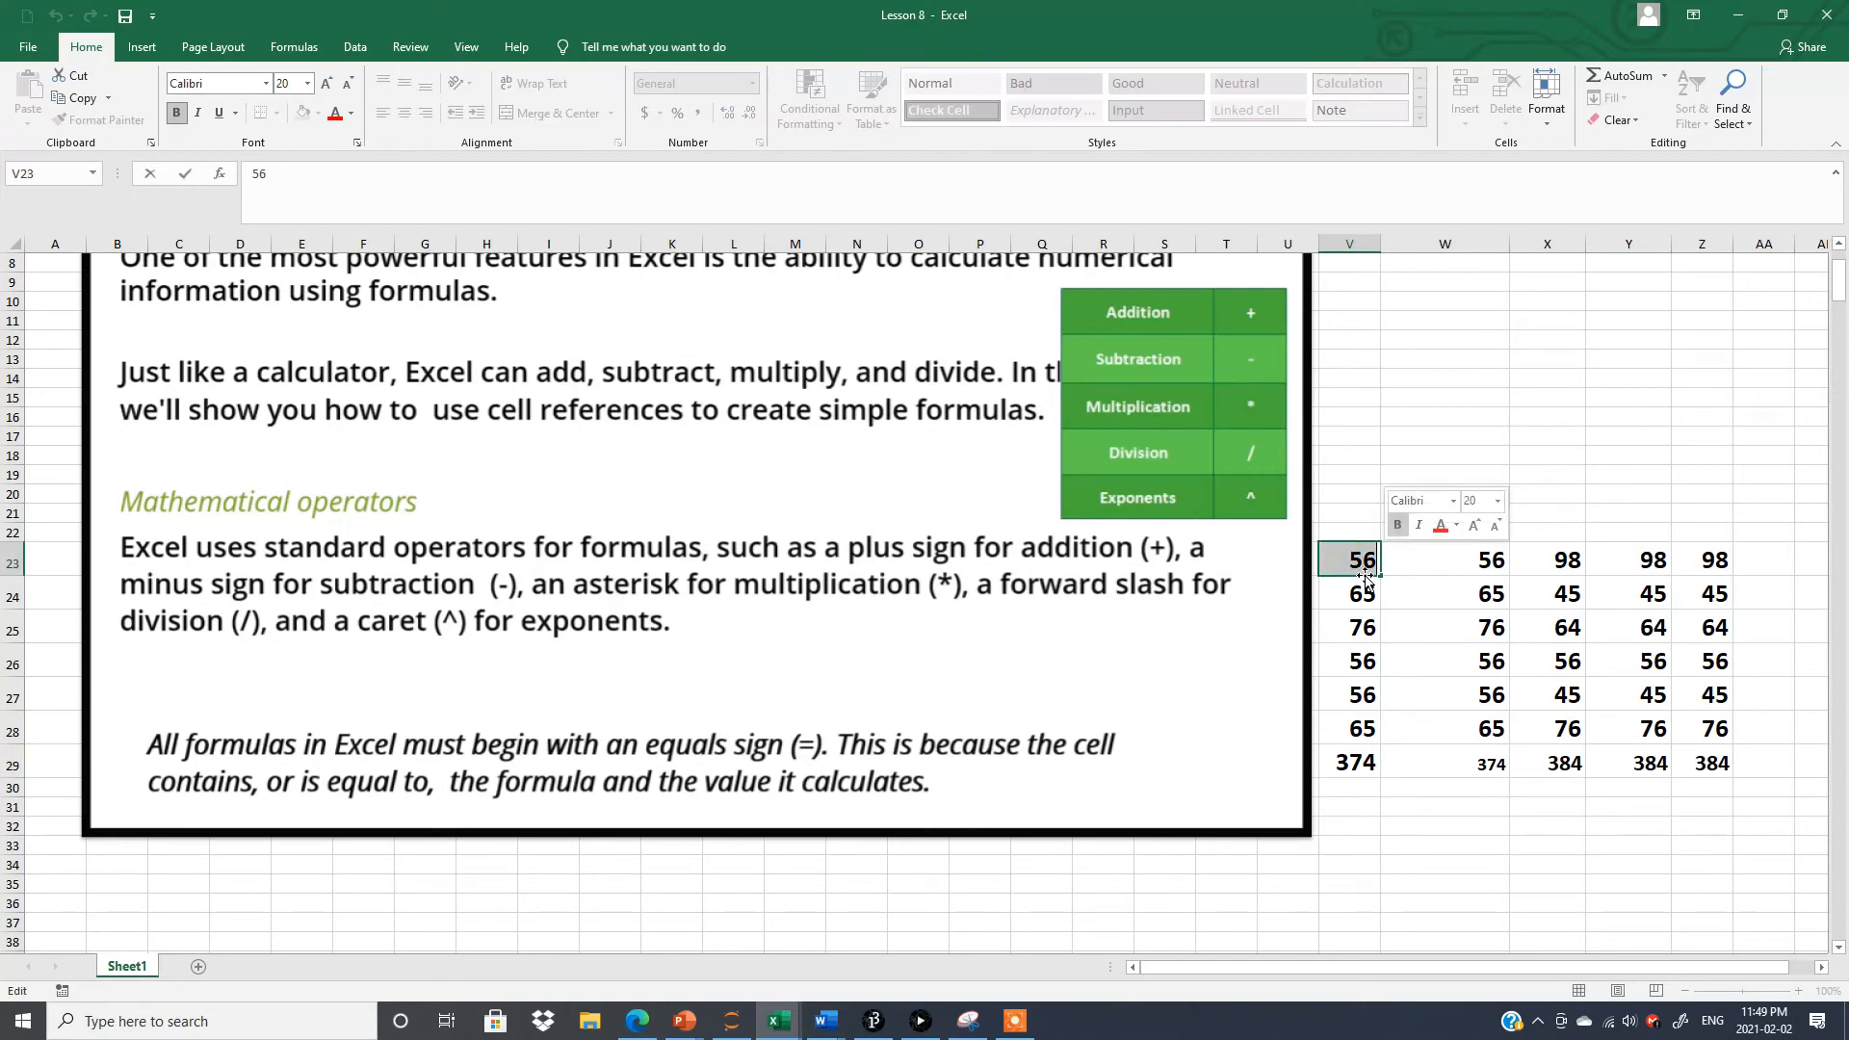
type("1")
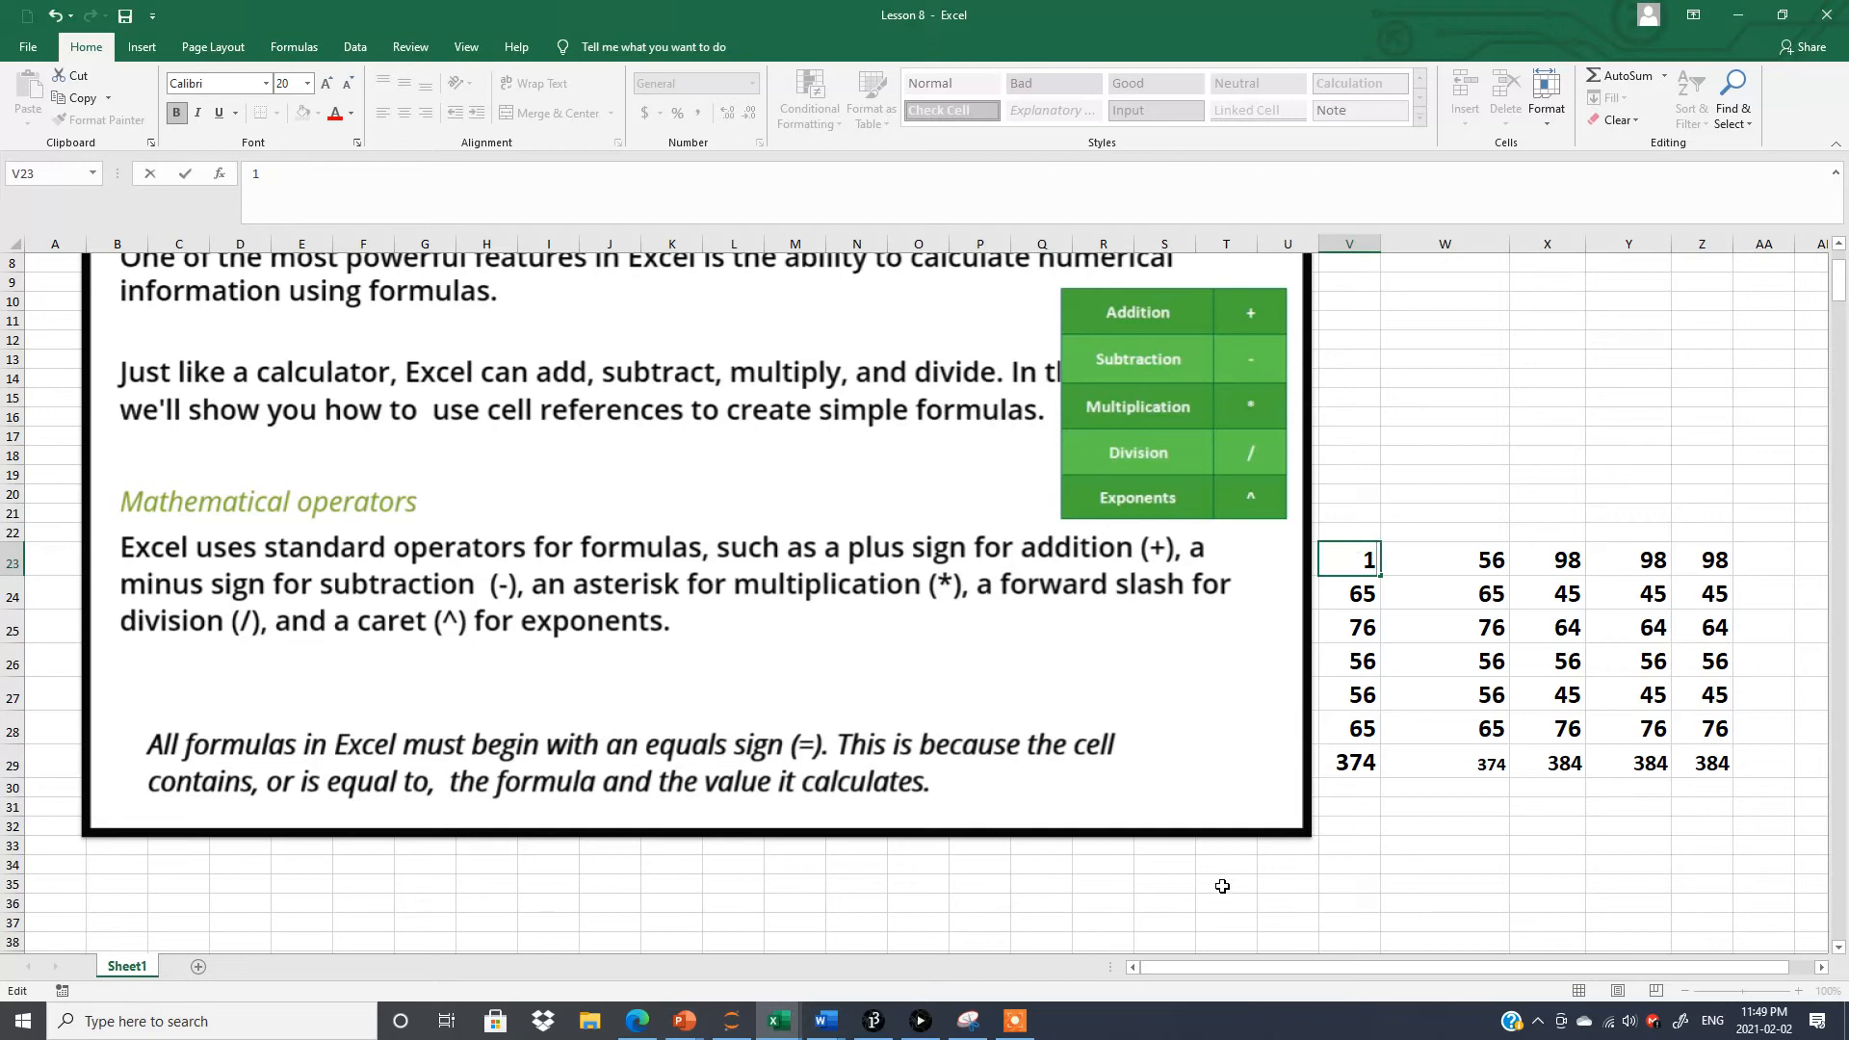
type("00")
left_click(1386, 862)
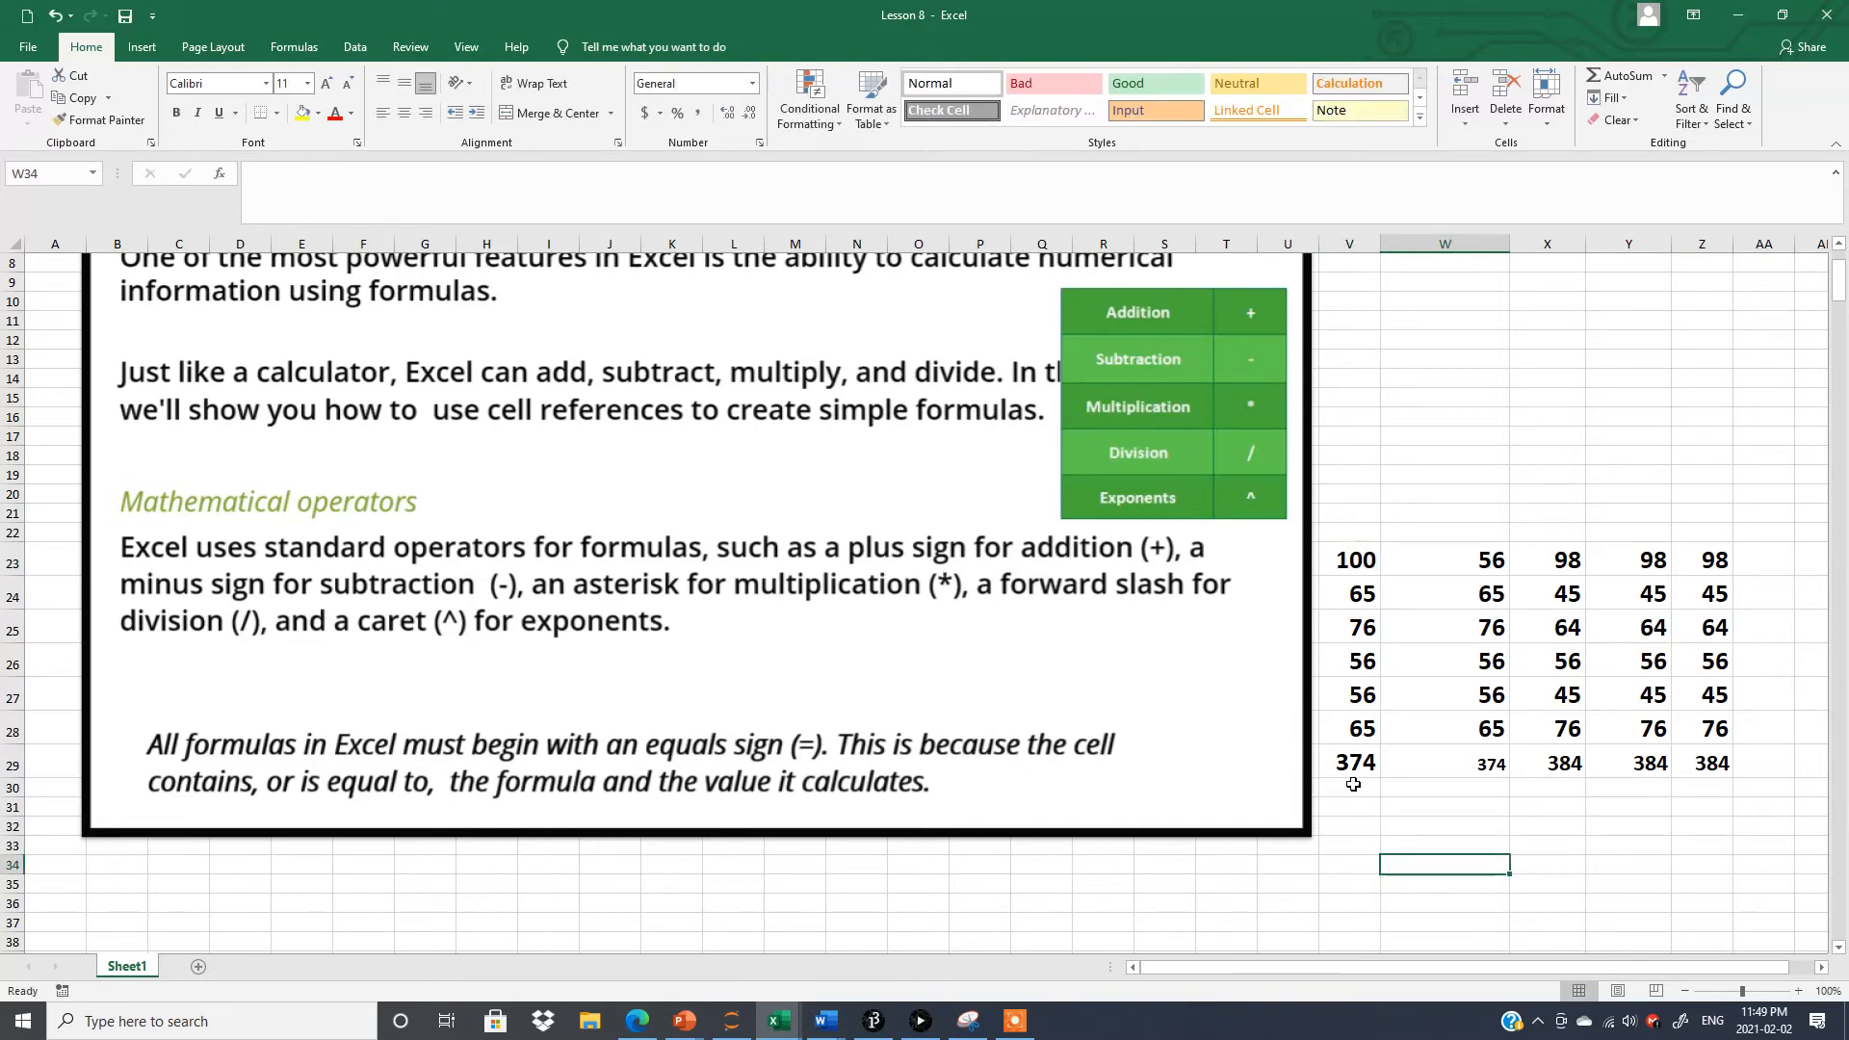
Replace the value in W23 with 100 and compare the totals in W29 and V29.
double_click(1467, 562)
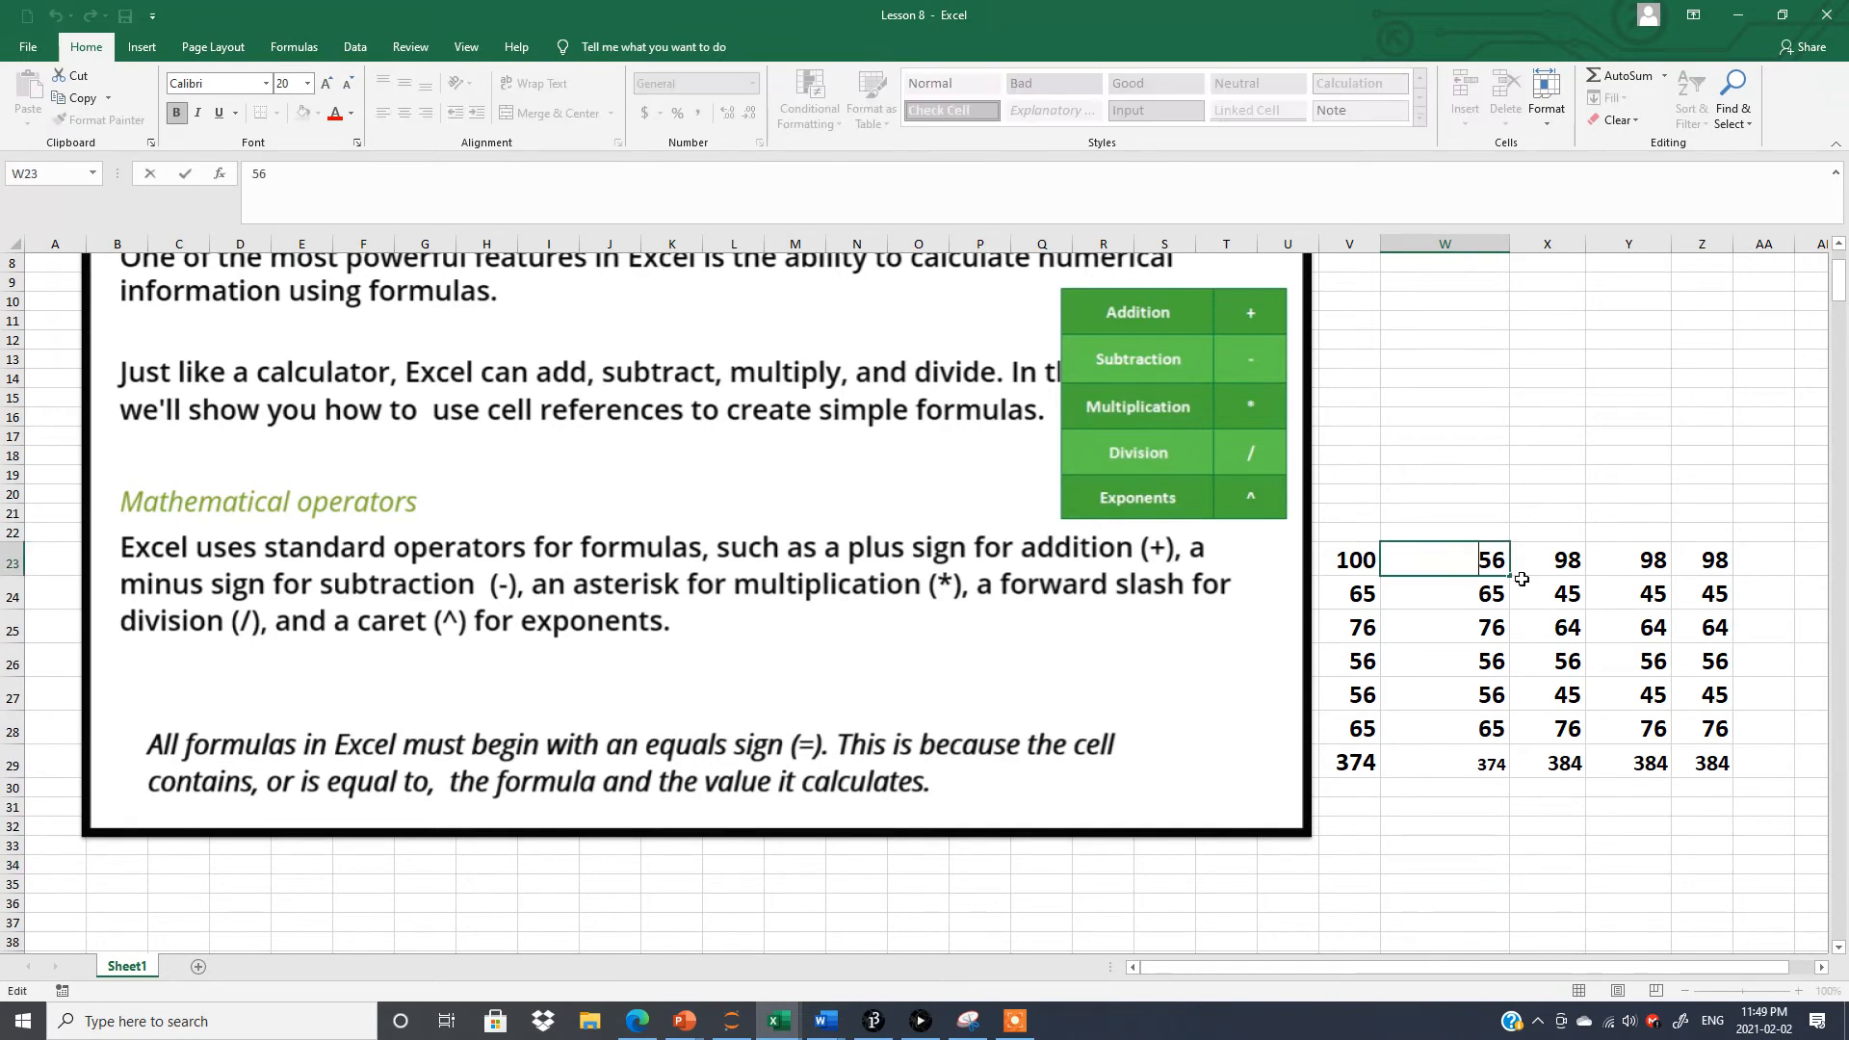
left_click_drag(1462, 563, 1507, 562)
type("100")
left_click(1455, 842)
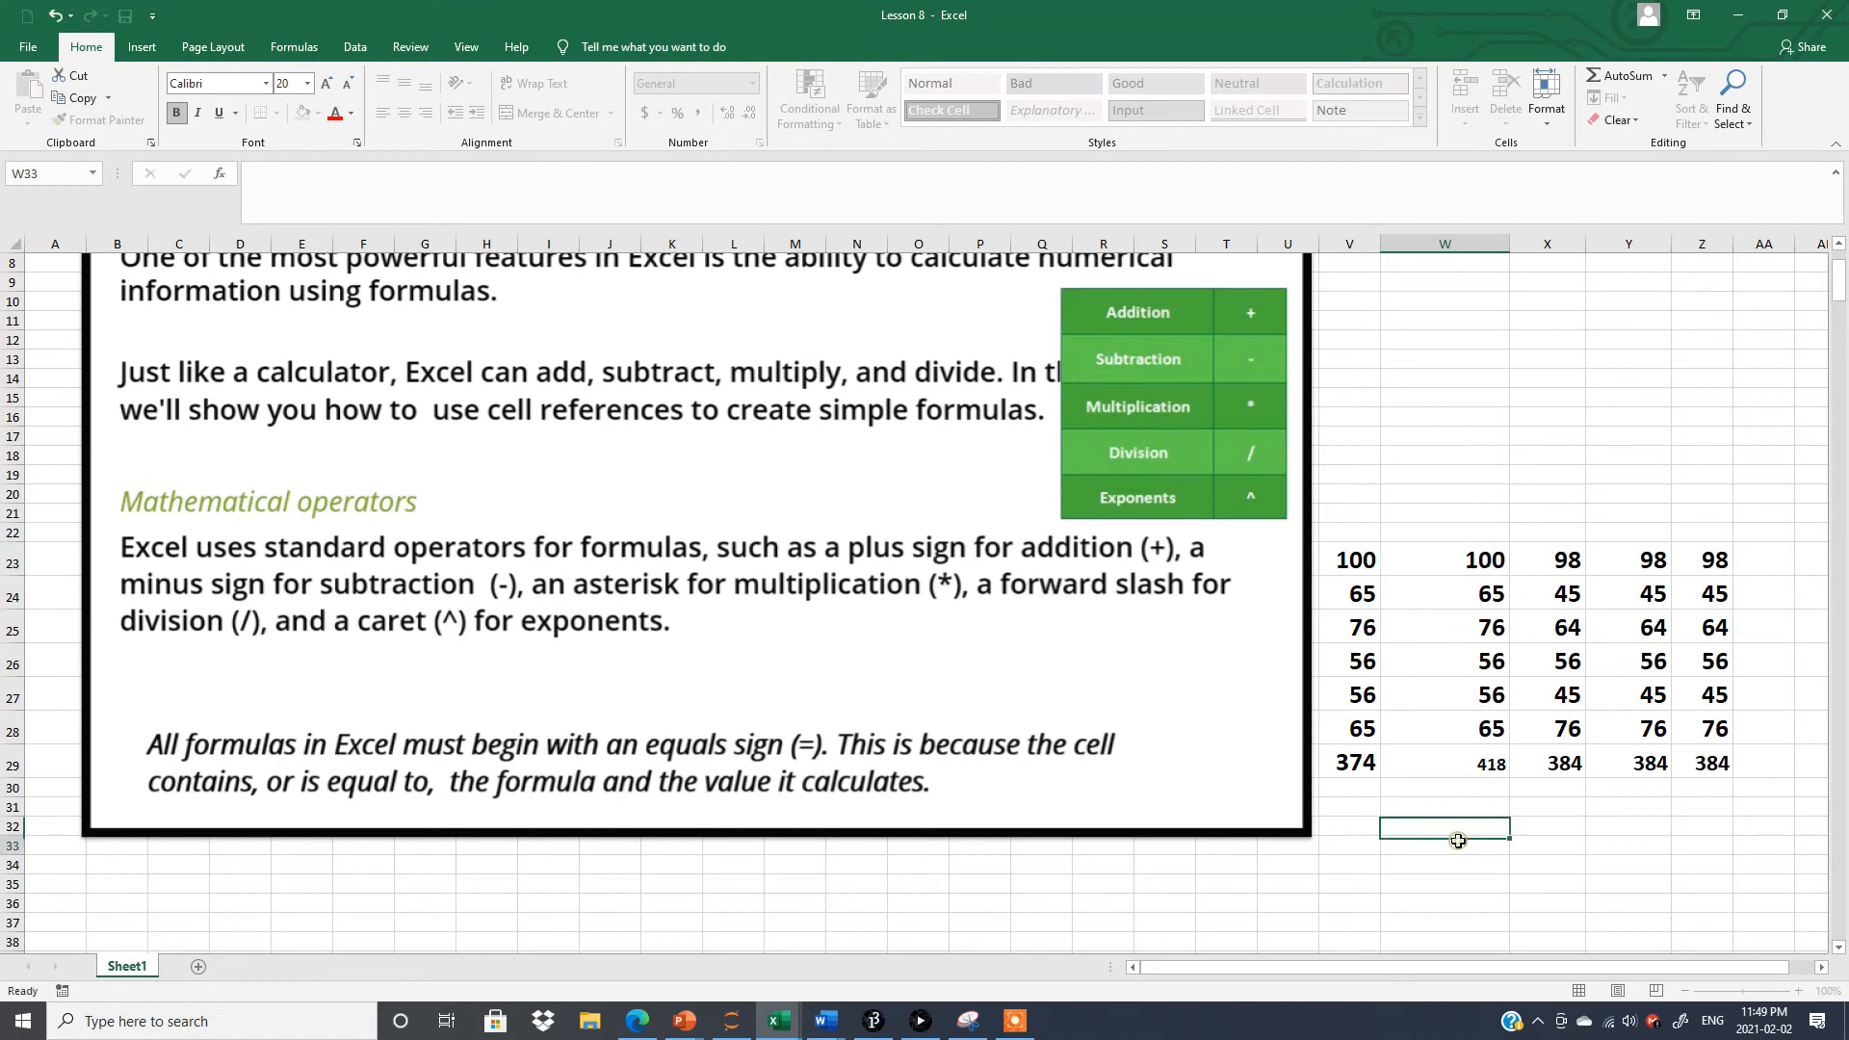
left_click(1474, 764)
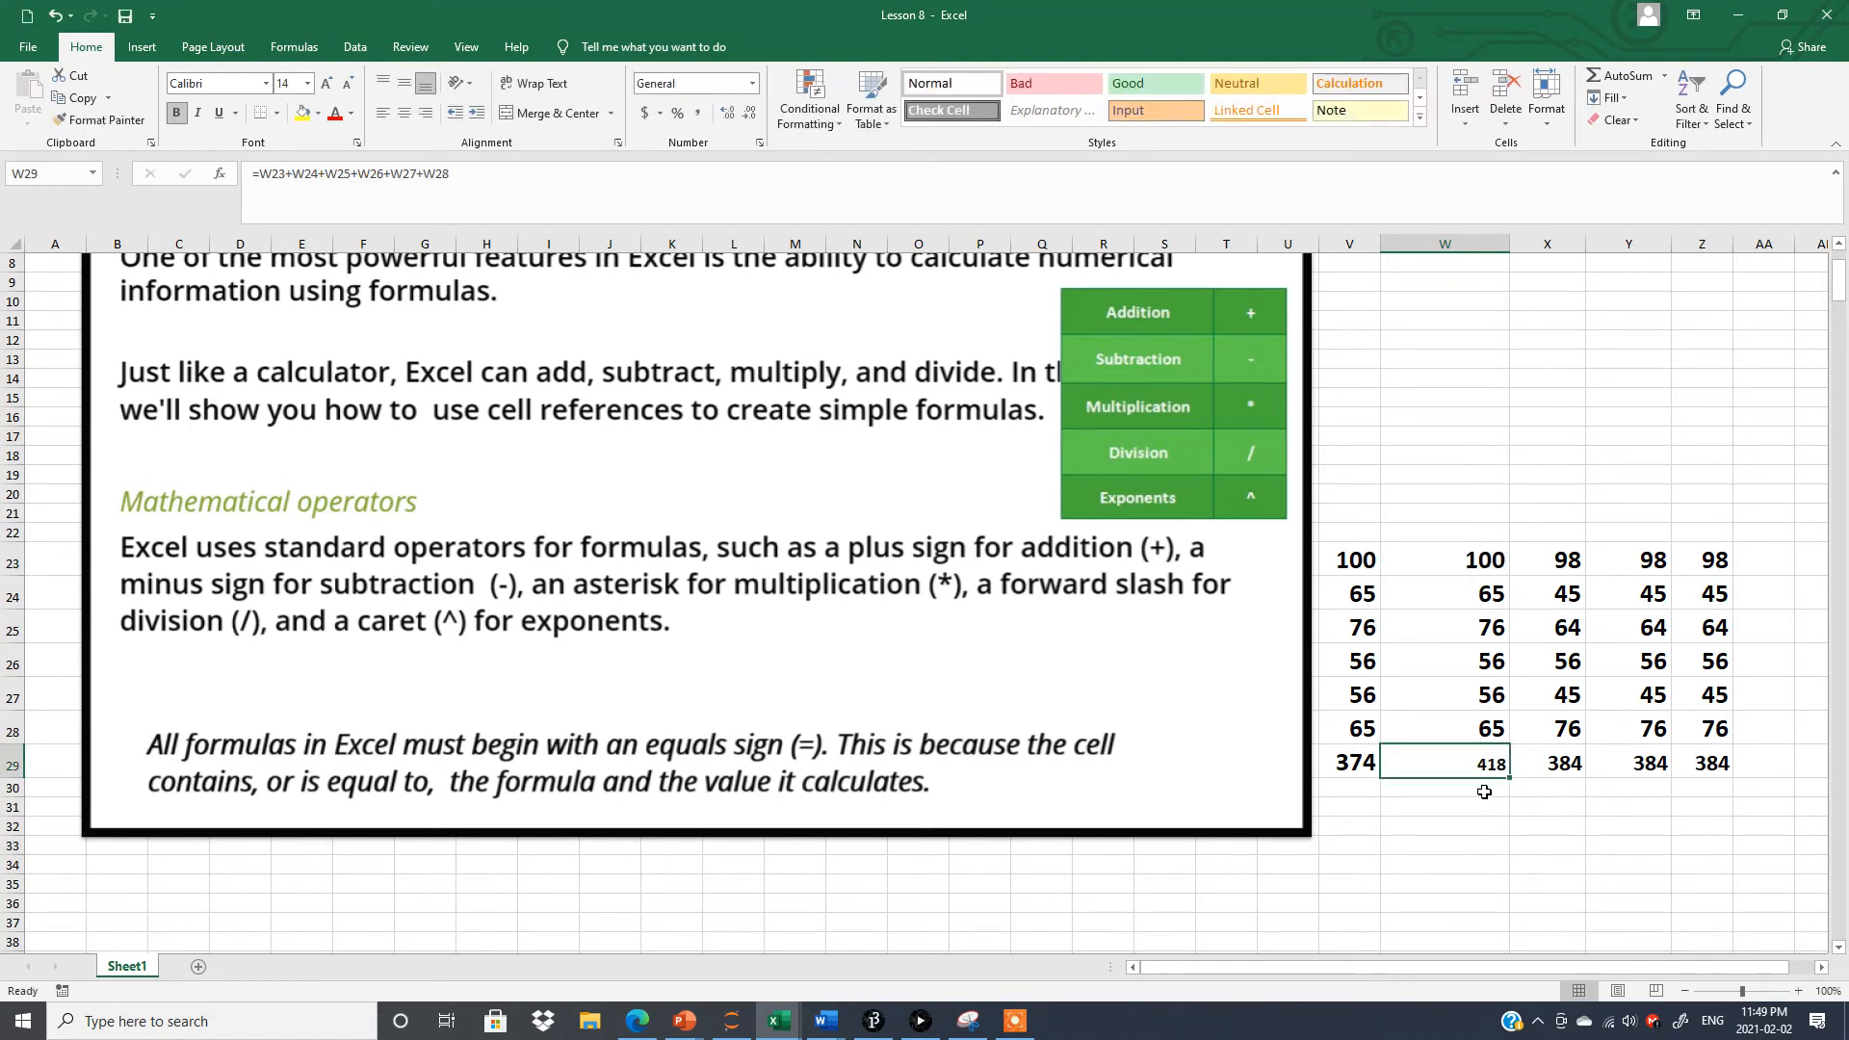
left_click(1473, 842)
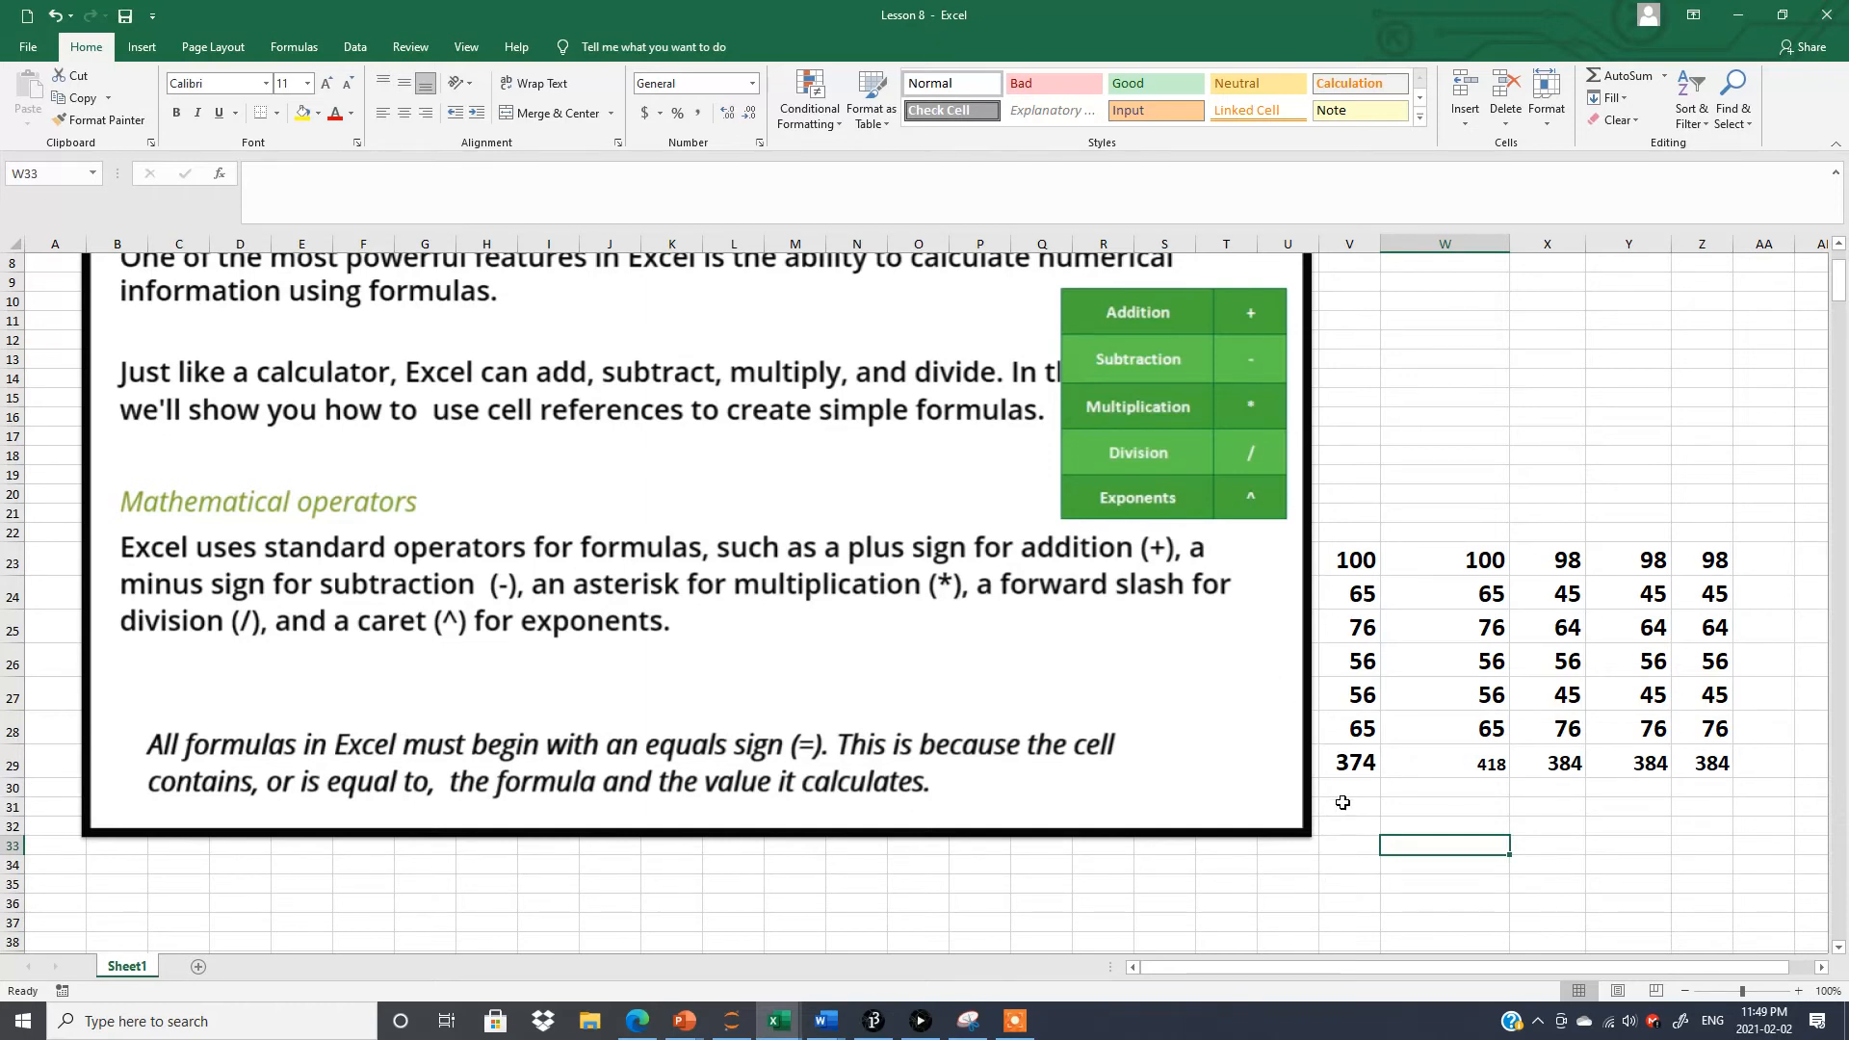
left_click(1352, 762)
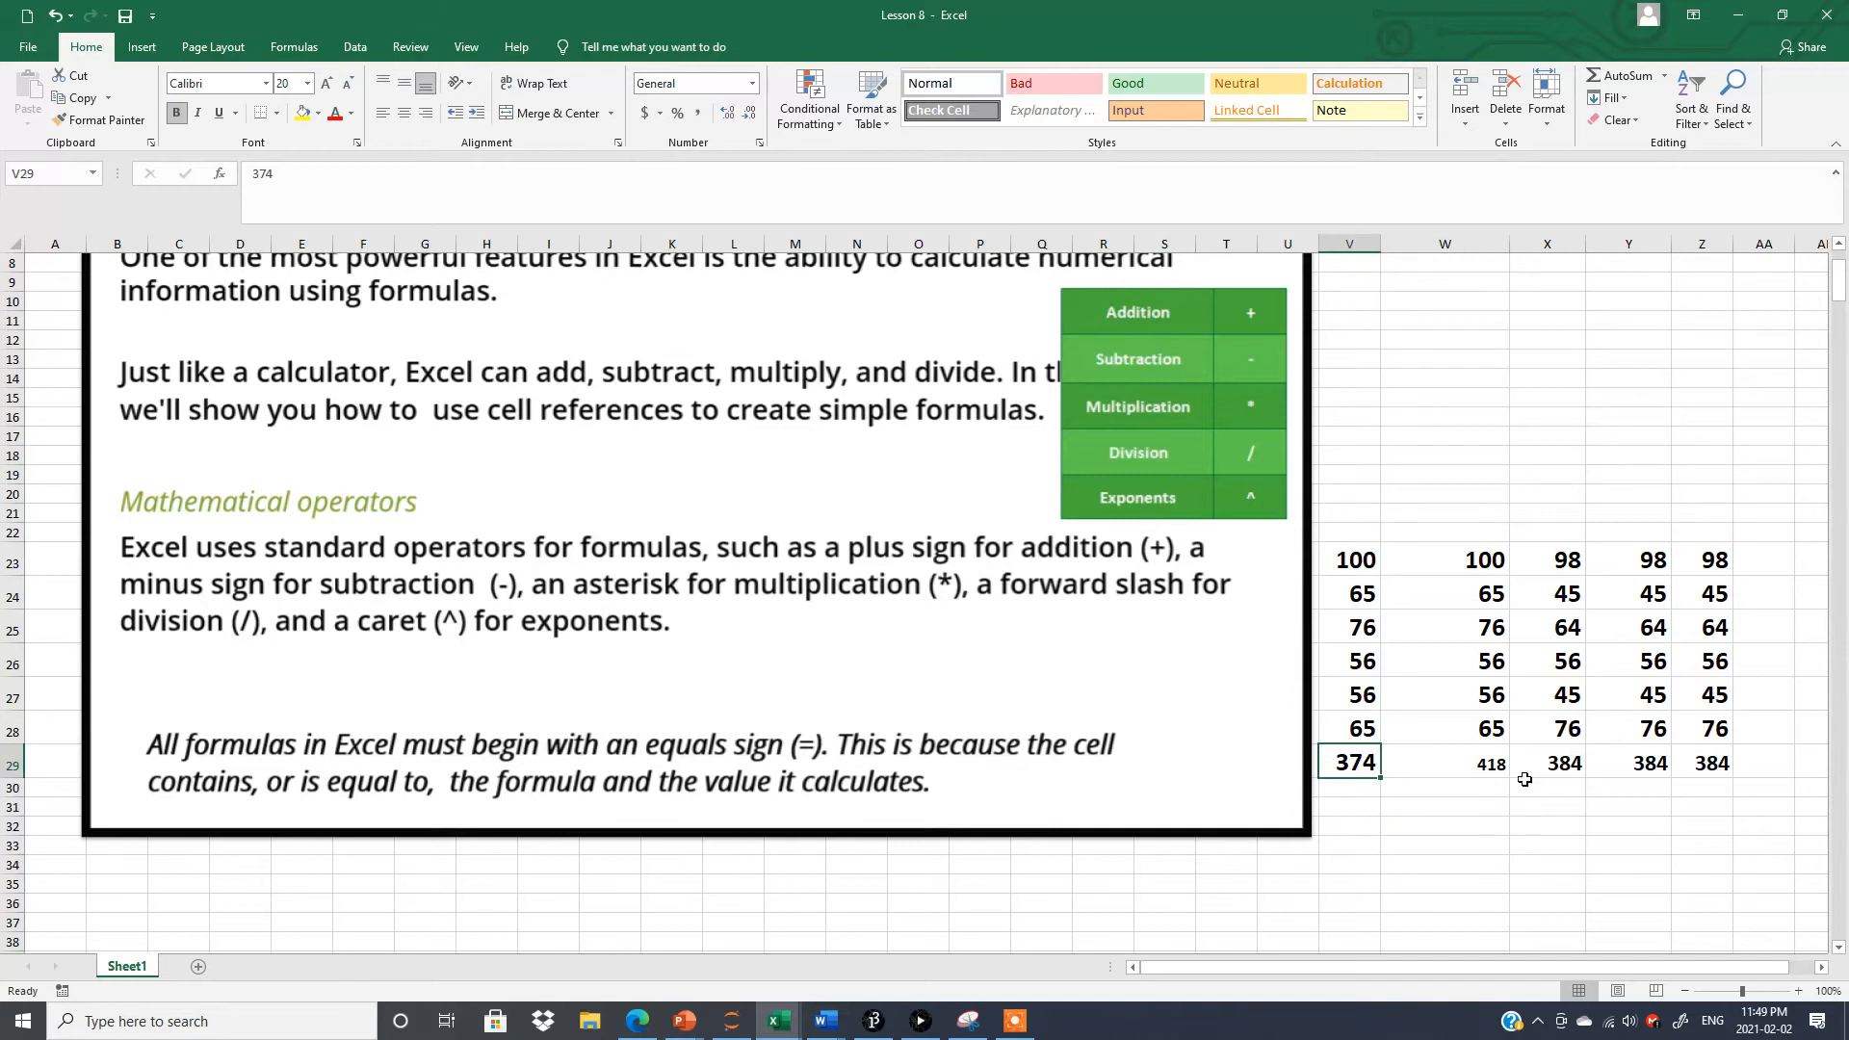